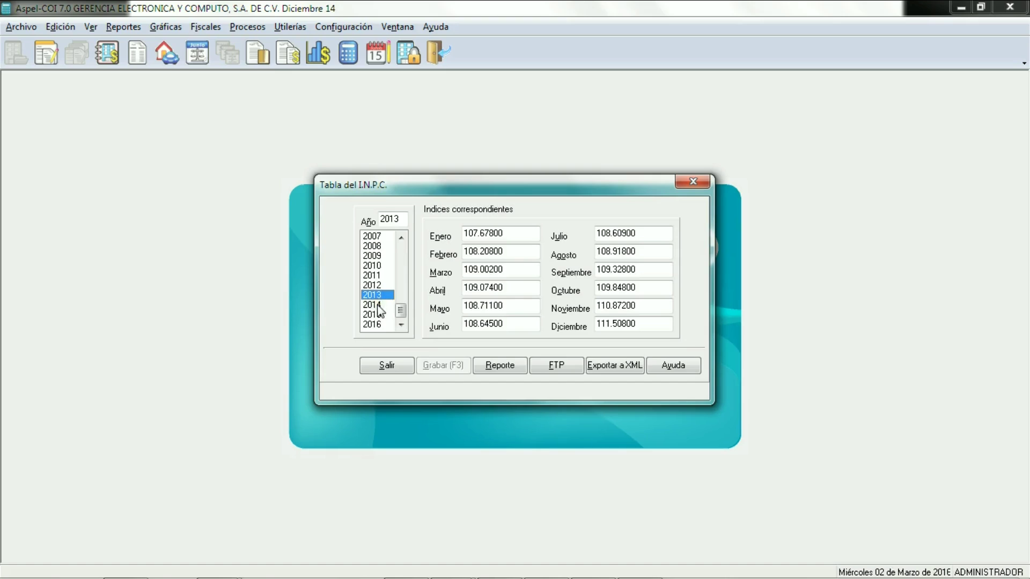
Display the 2014 indices in the I.N.P.C. table, admit the guests waiting for the Adobe Connect room, and close the table
{"action": "left_click", "coordinate": [379, 305]}
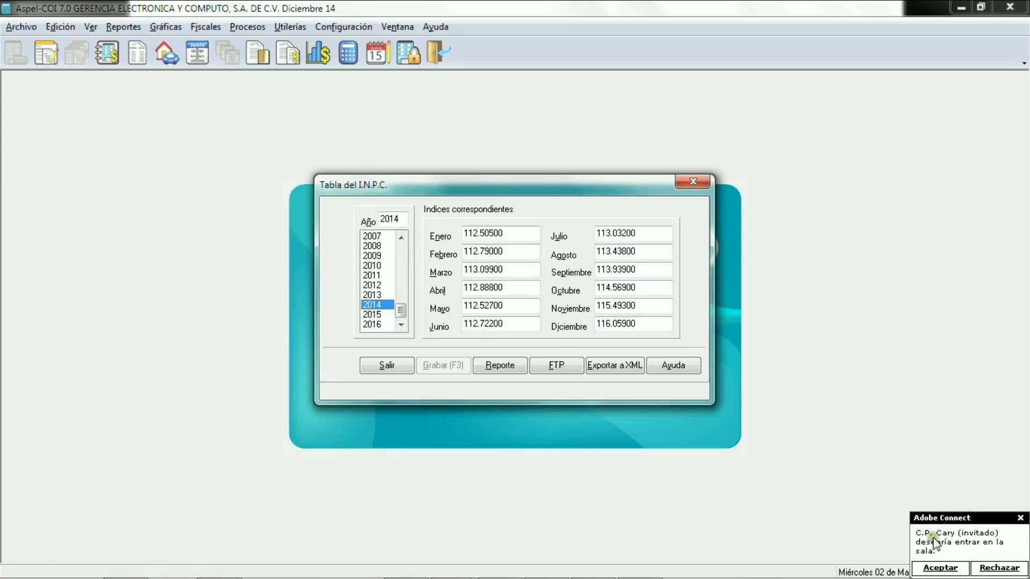
{"action": "left_click", "coordinate": [938, 568]}
{"action": "left_click", "coordinate": [940, 568]}
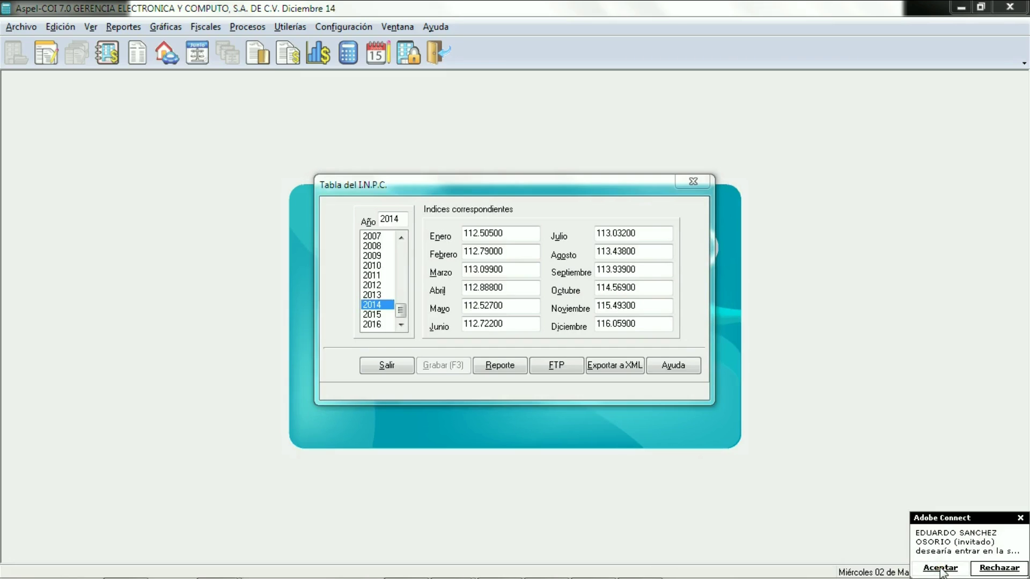
{"action": "left_click", "coordinate": [939, 568]}
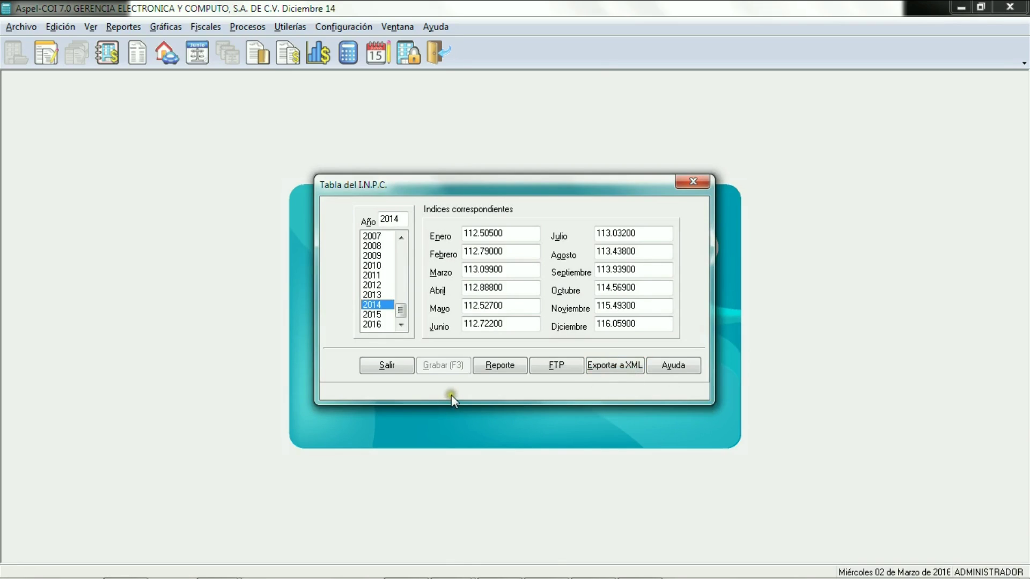
{"action": "left_click", "coordinate": [387, 365]}
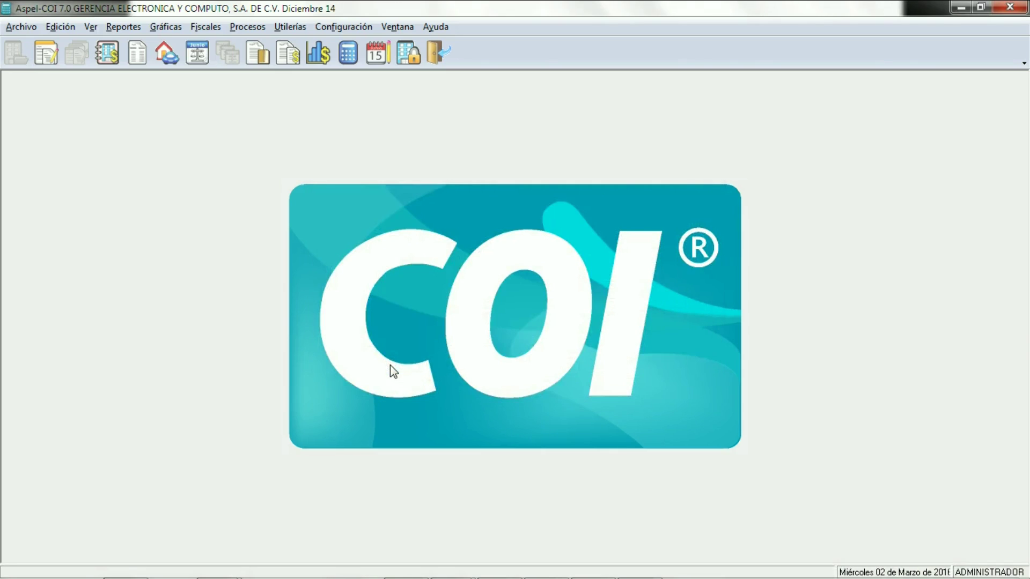
Start the annual inflation adjustment for the regular 12-month year 2014 with its breakdown printed, admitting the waiting meeting guests, and proceed to the credit accounts
{"action": "left_click", "coordinate": [209, 31]}
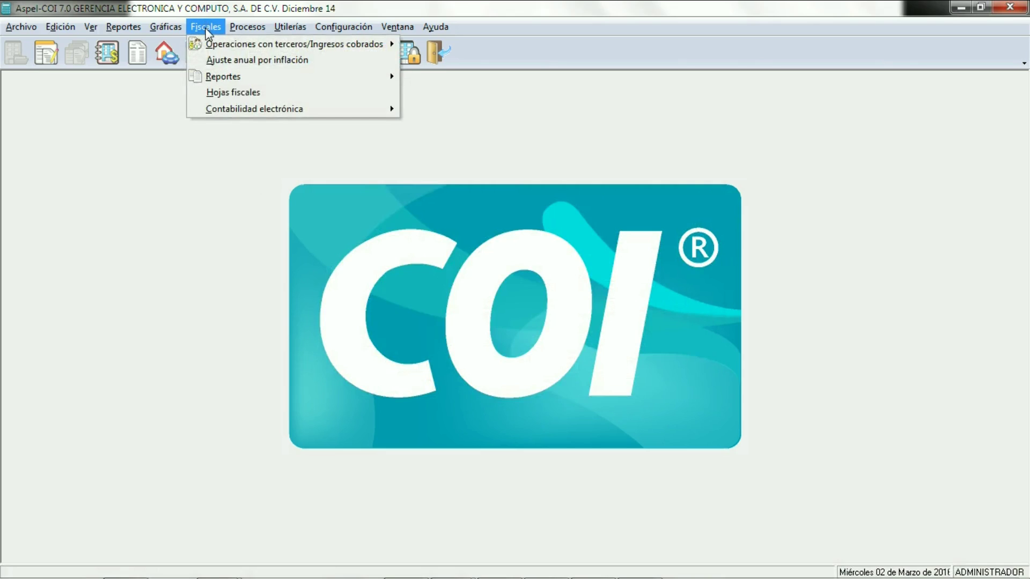
{"action": "left_click", "coordinate": [217, 61]}
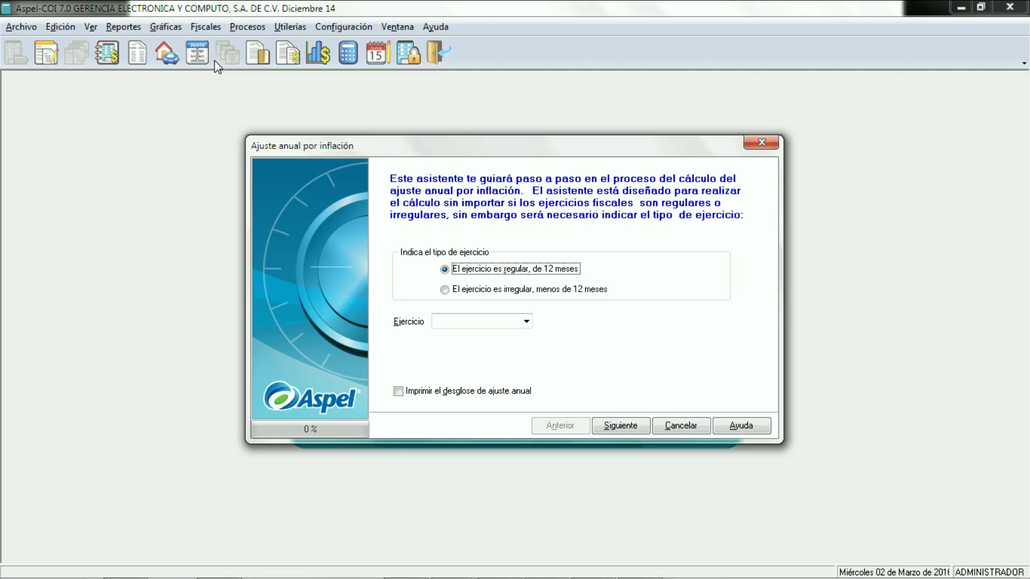
{"action": "left_click", "coordinate": [525, 322]}
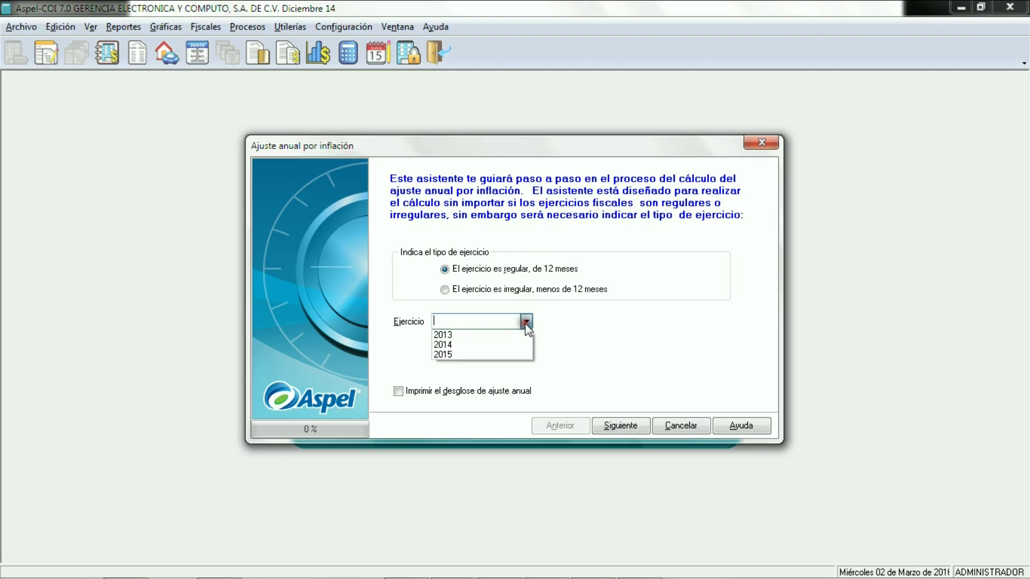
{"action": "left_click", "coordinate": [497, 345]}
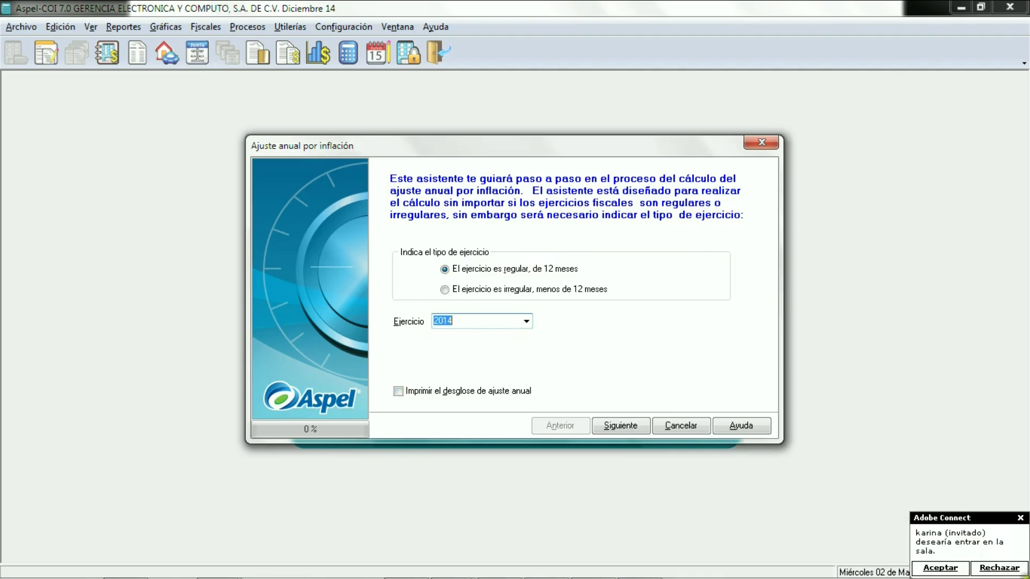
{"action": "left_click", "coordinate": [948, 572]}
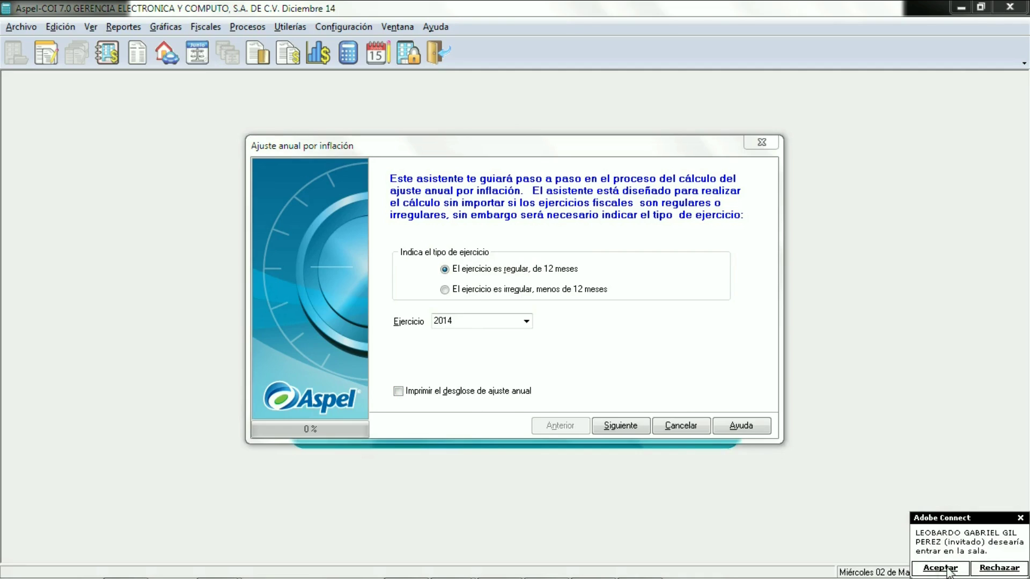
{"action": "left_click", "coordinate": [947, 573]}
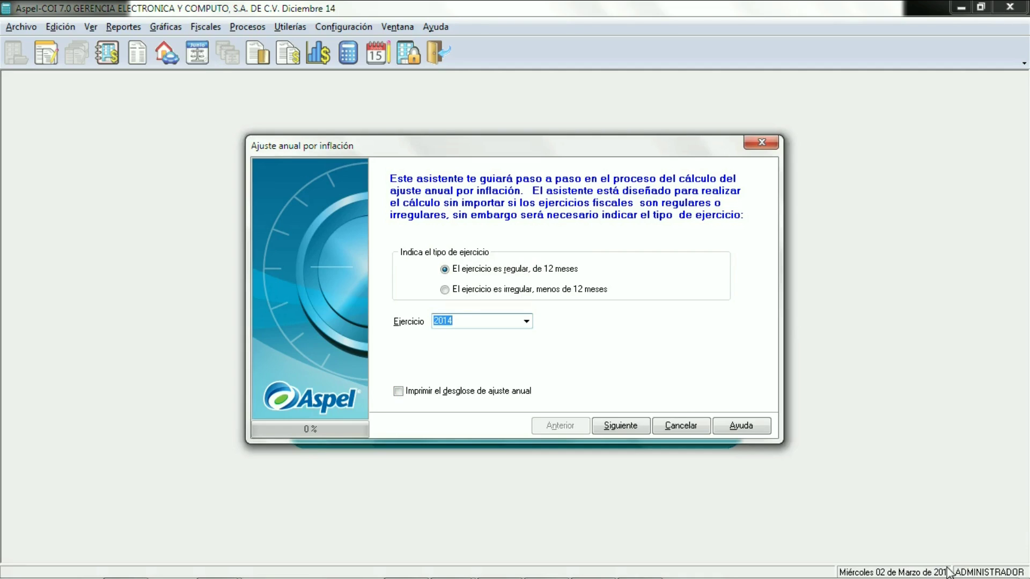
{"action": "left_click", "coordinate": [398, 393]}
{"action": "left_click", "coordinate": [619, 427]}
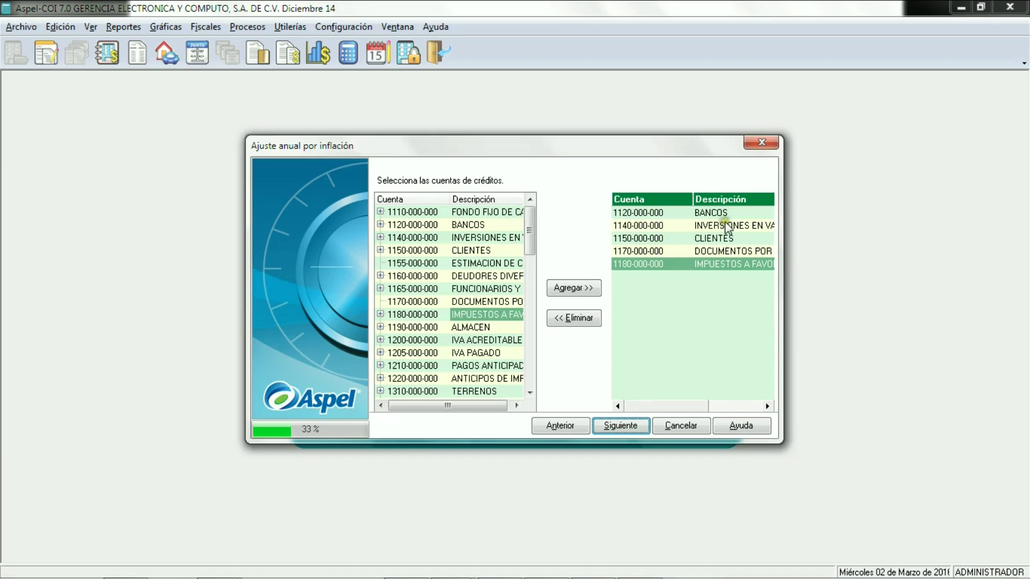
{"action": "right_click", "coordinate": [704, 214]}
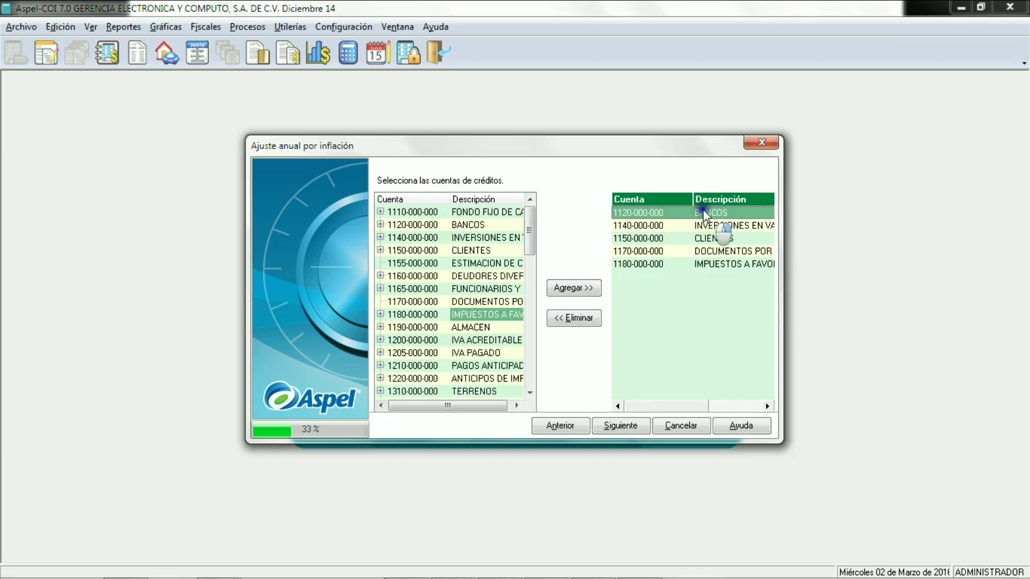
{"action": "left_click", "coordinate": [722, 236]}
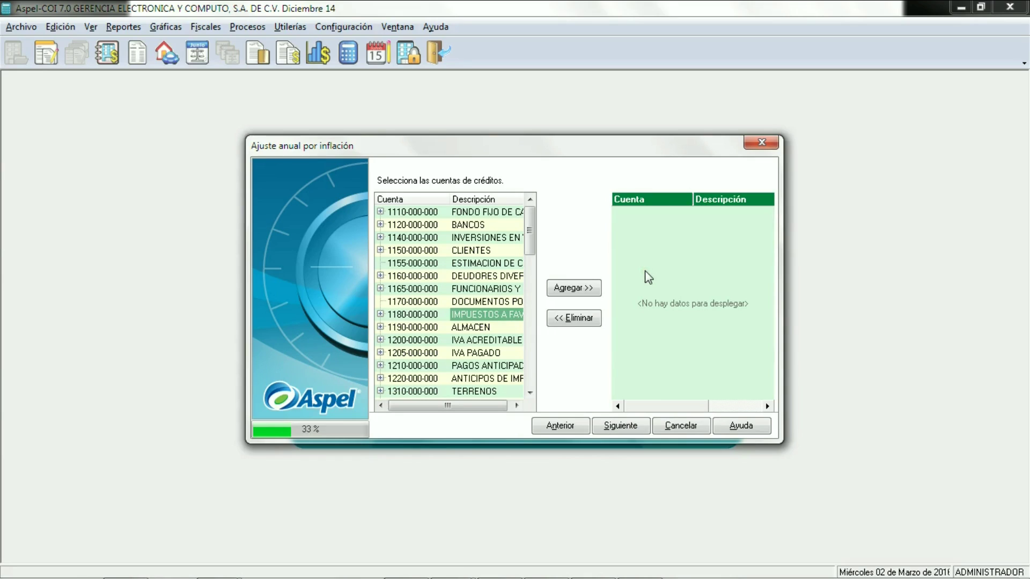
{"action": "left_click", "coordinate": [467, 226]}
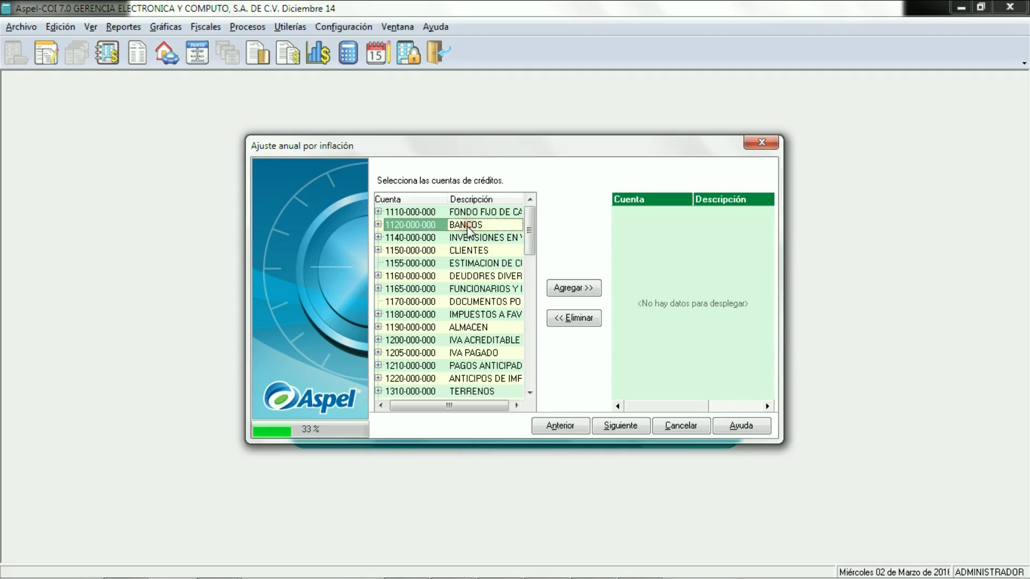
{"action": "left_click_drag", "start_coordinate": [468, 229], "coordinate": [649, 236]}
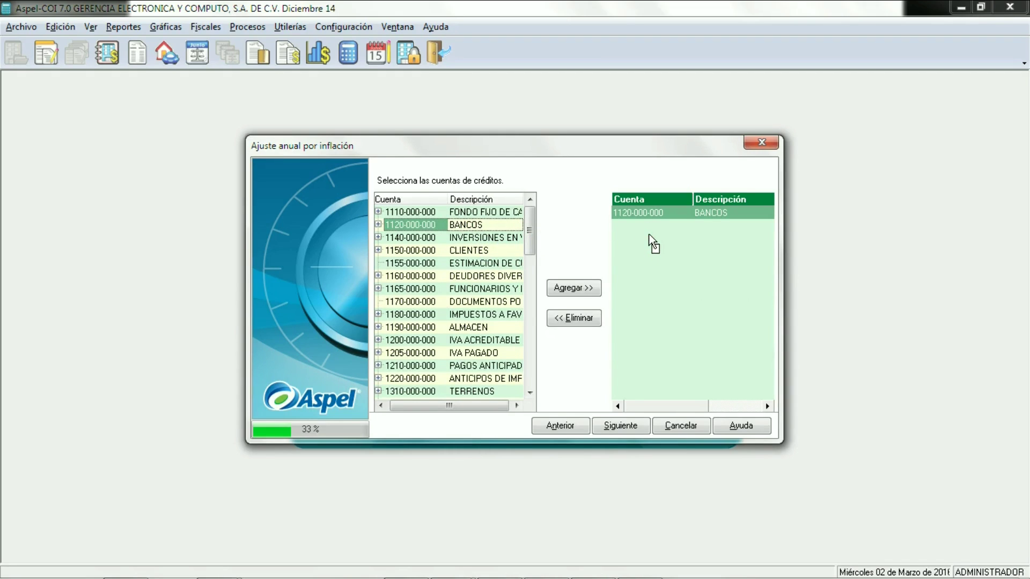
{"action": "left_click", "coordinate": [507, 237]}
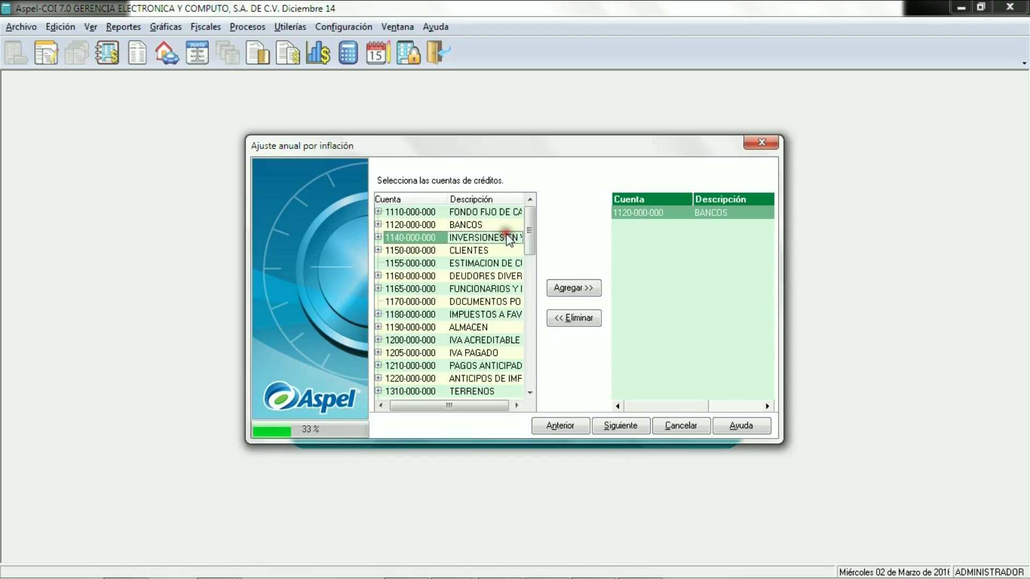
{"action": "key", "text": "Down"}
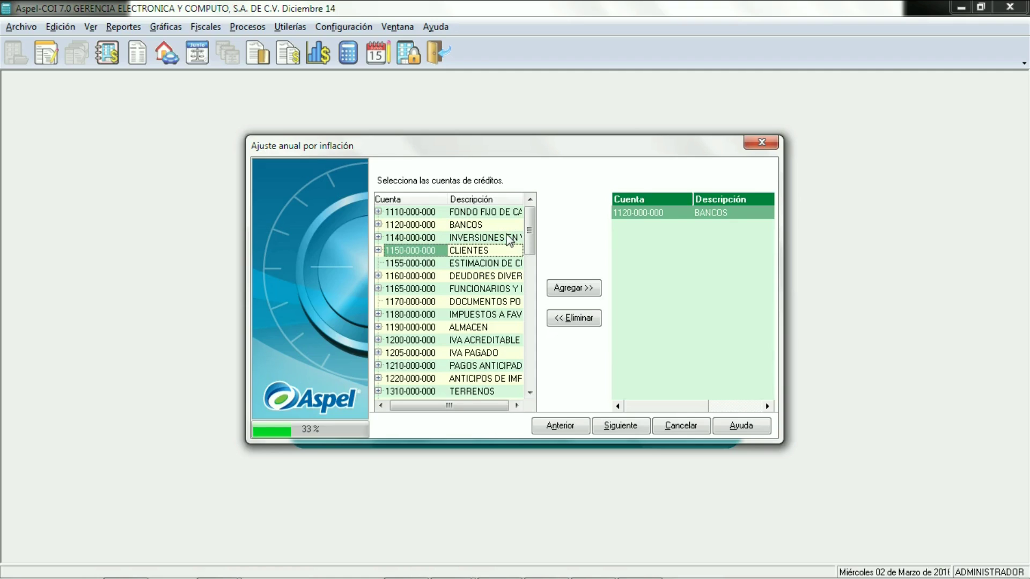
{"action": "key", "text": "Up"}
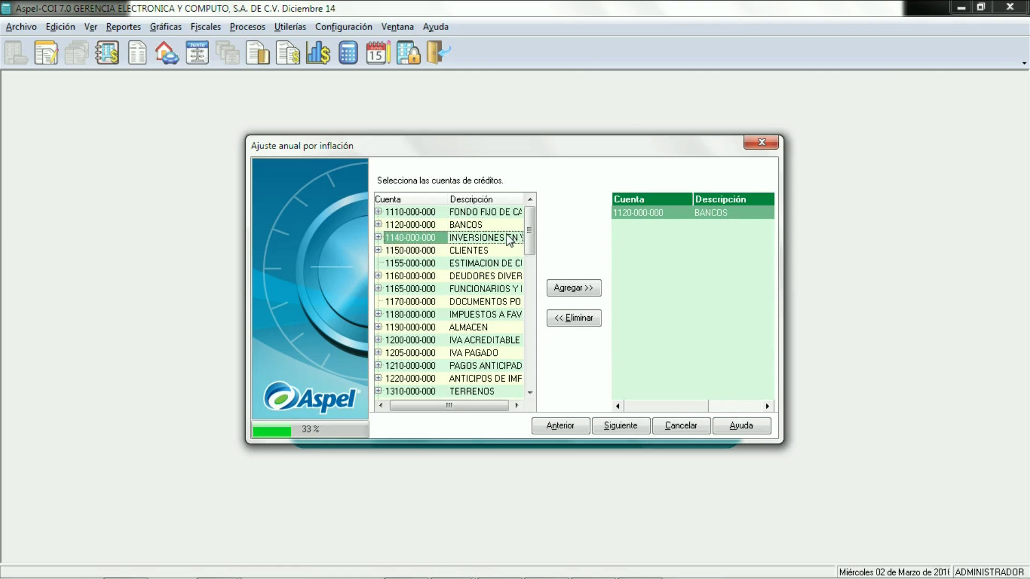
{"action": "left_click", "coordinate": [573, 288]}
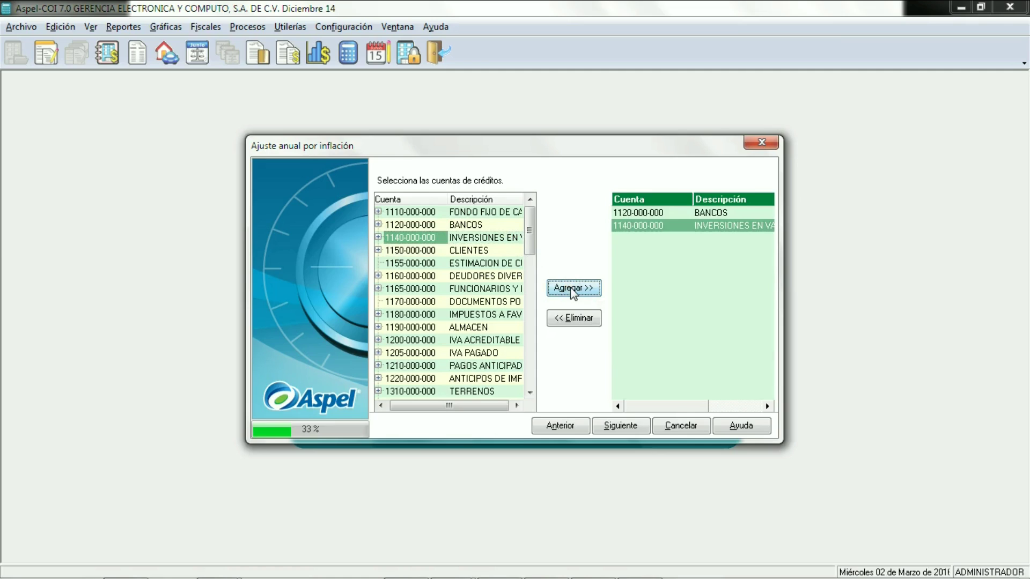
{"action": "left_click", "coordinate": [469, 250]}
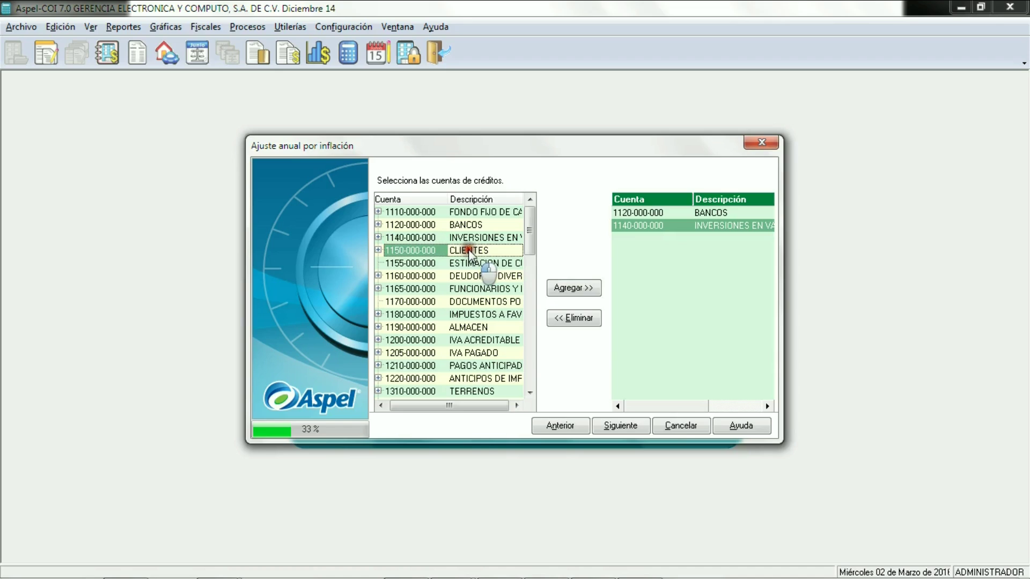
{"action": "left_click", "coordinate": [568, 288]}
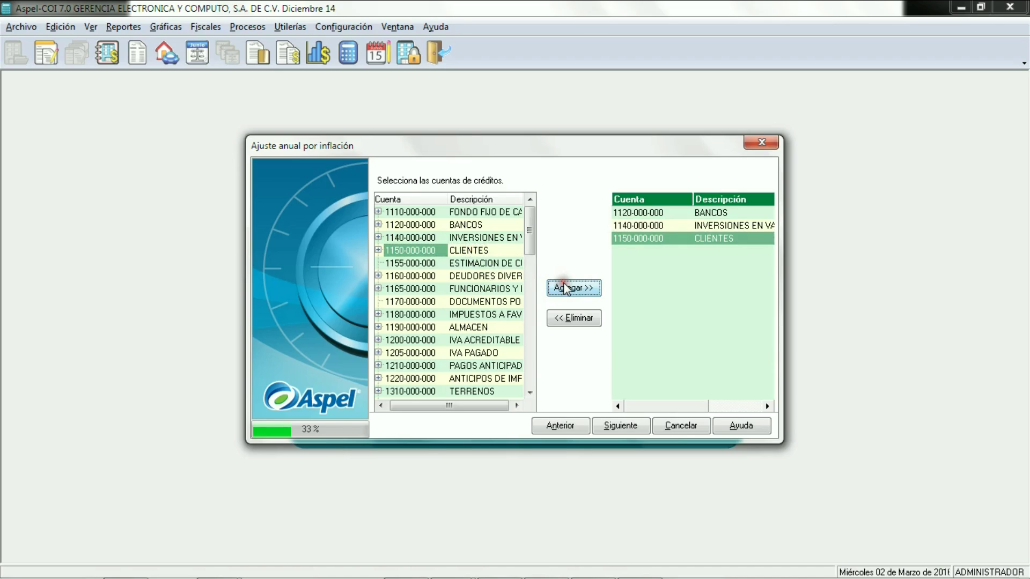
{"action": "left_click", "coordinate": [518, 275]}
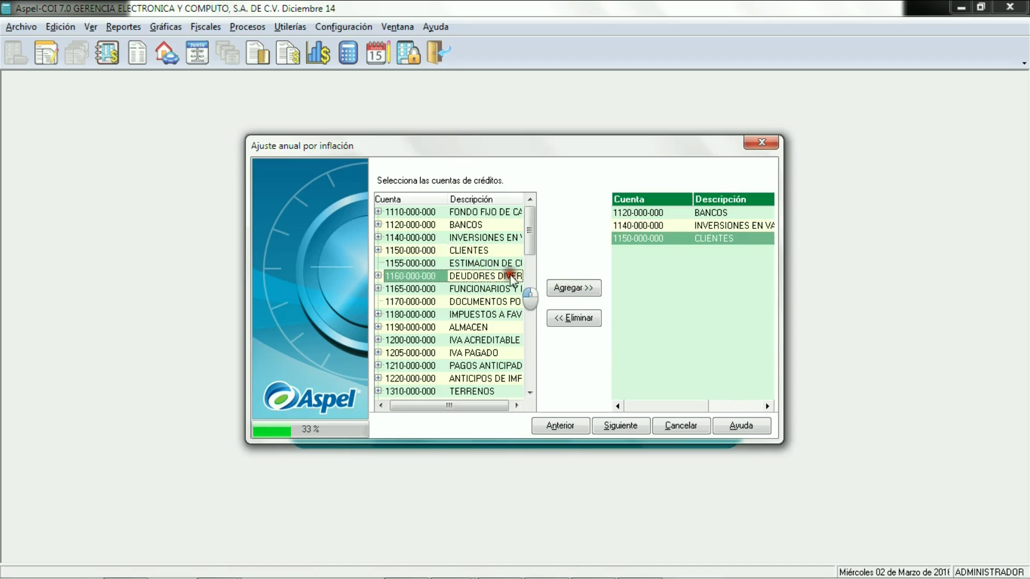
{"action": "left_click", "coordinate": [566, 289]}
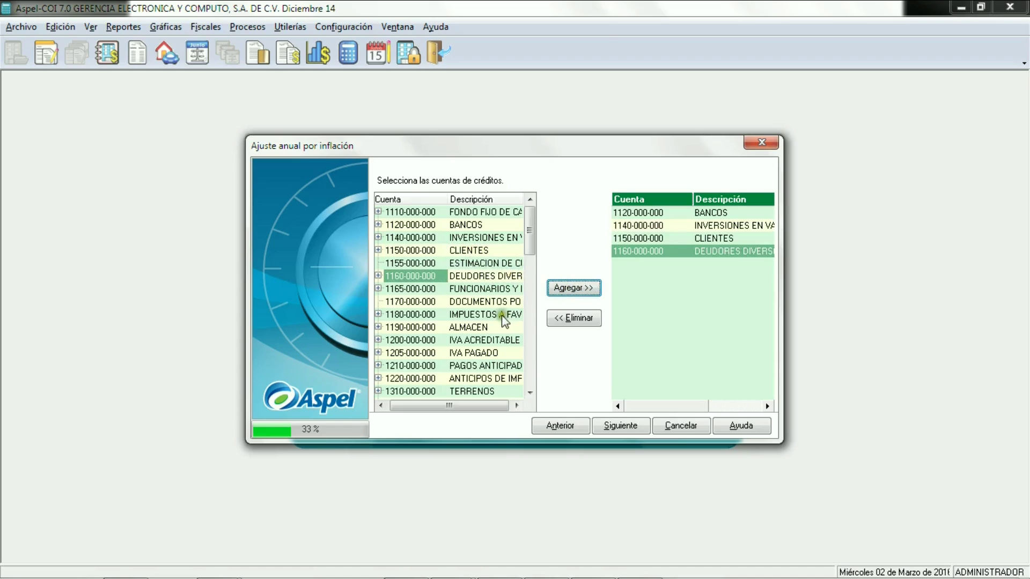
{"action": "left_click", "coordinate": [504, 314]}
{"action": "left_click", "coordinate": [555, 290]}
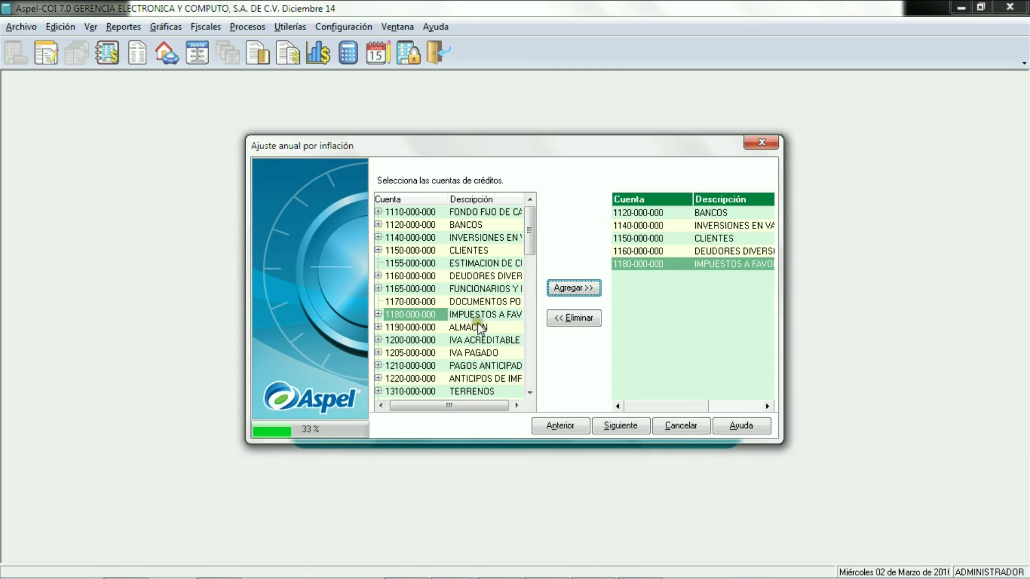
{"action": "left_click", "coordinate": [479, 328]}
{"action": "left_click", "coordinate": [573, 288]}
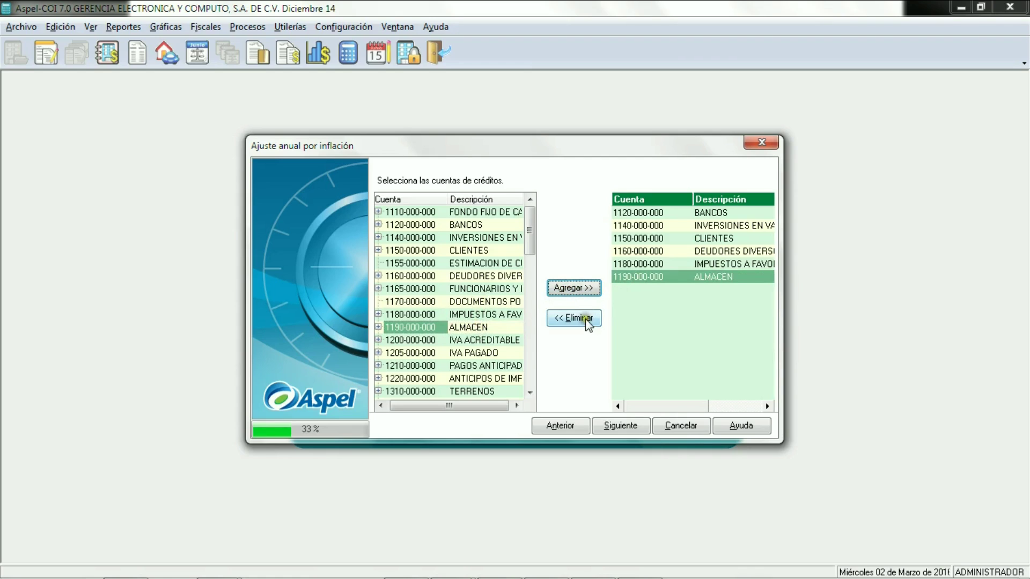
{"action": "right_click", "coordinate": [638, 278]}
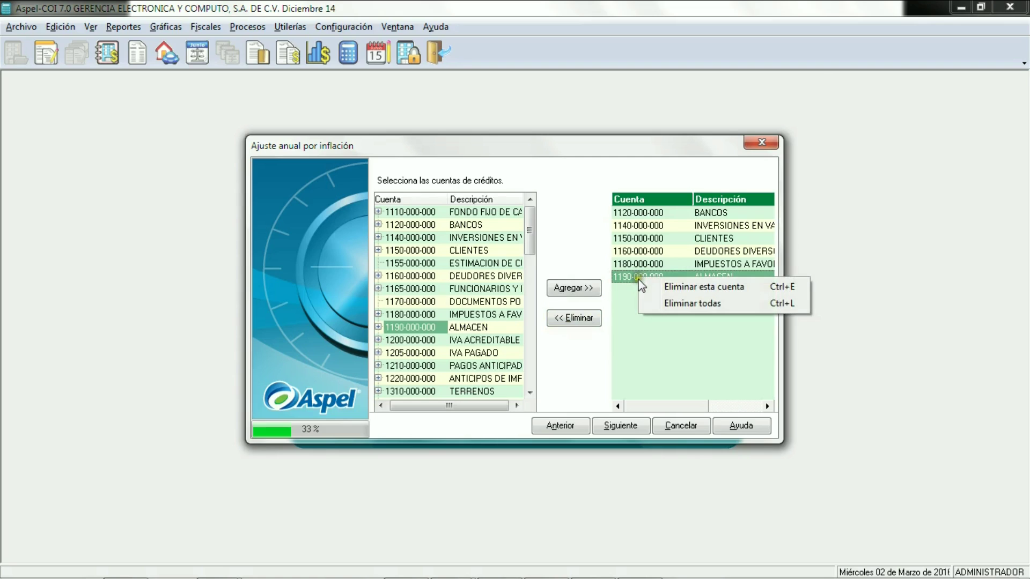
{"action": "left_click", "coordinate": [650, 292]}
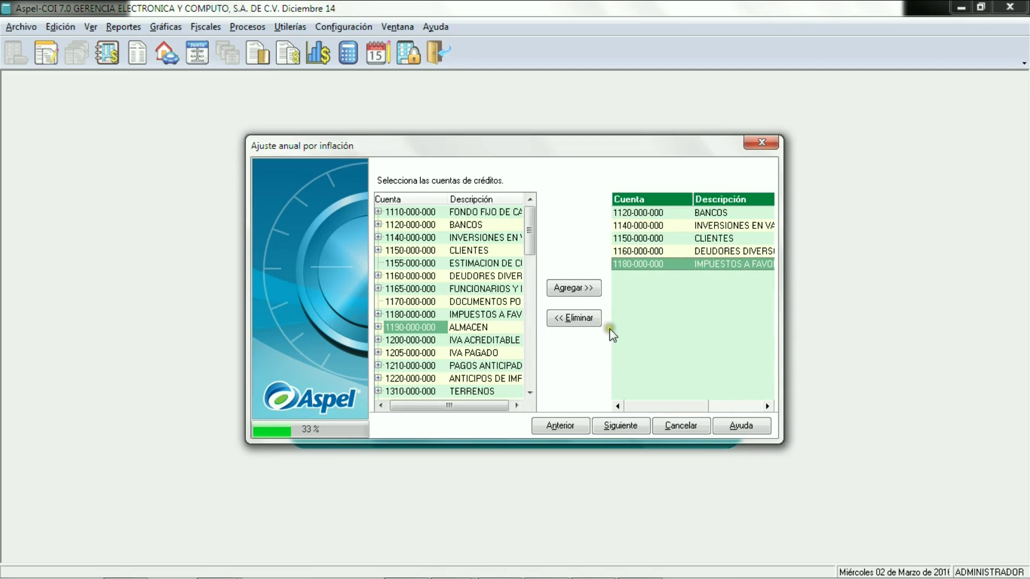
Proceed to the debt accounts selection and remove all preselected debt accounts
{"action": "left_click", "coordinate": [622, 427]}
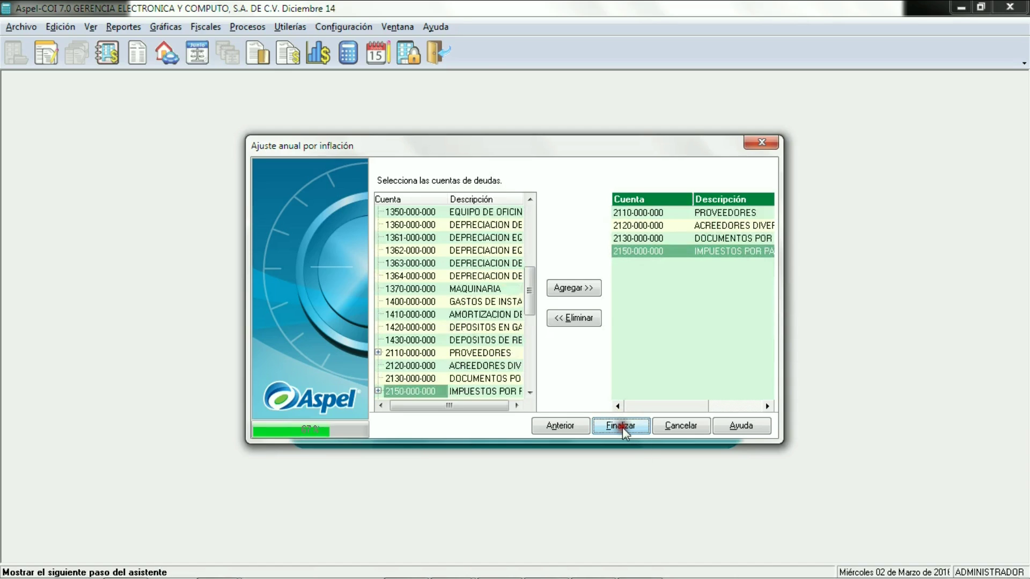
{"action": "right_click", "coordinate": [708, 218]}
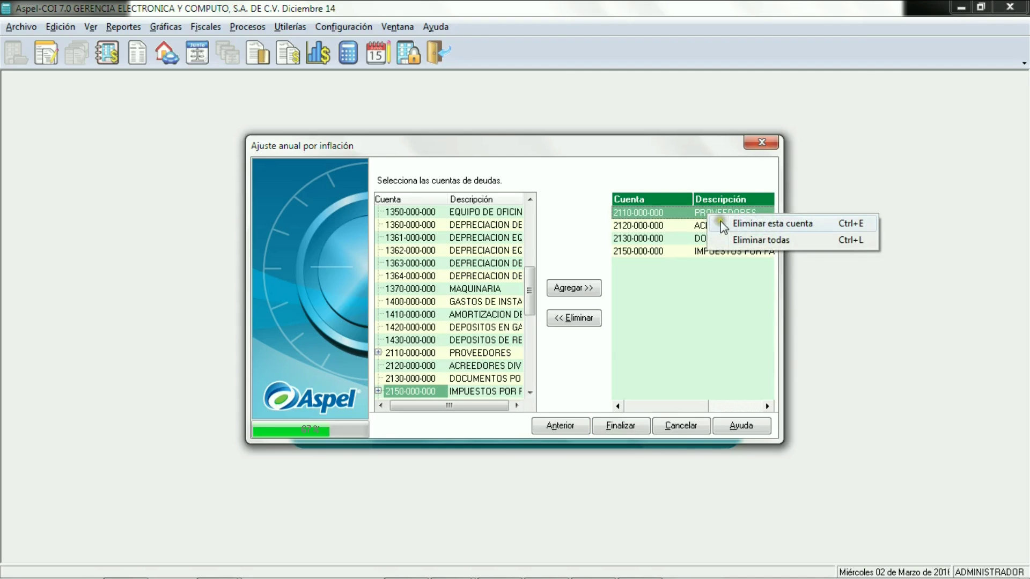
{"action": "left_click", "coordinate": [730, 241]}
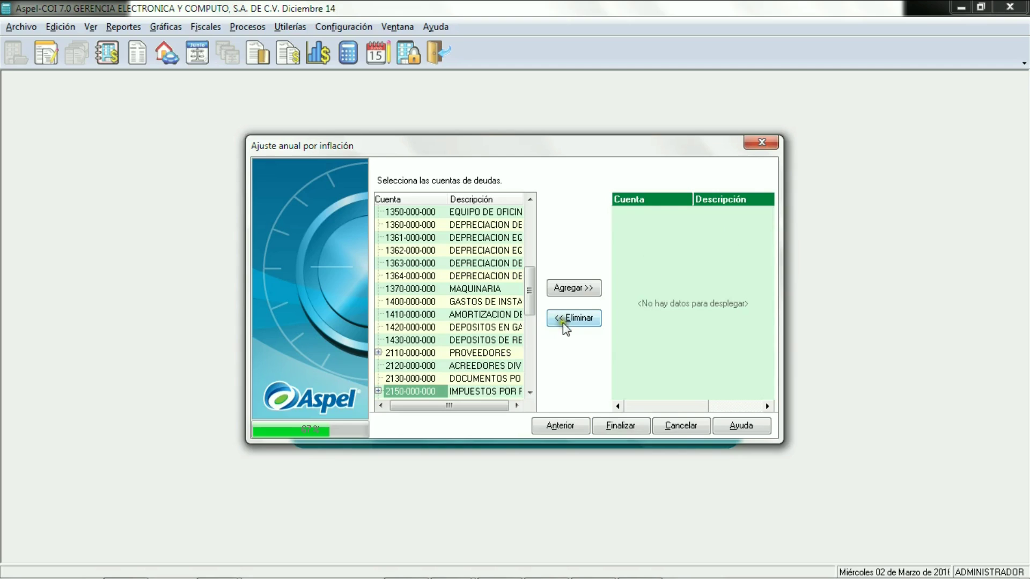
{"action": "left_click", "coordinate": [495, 353]}
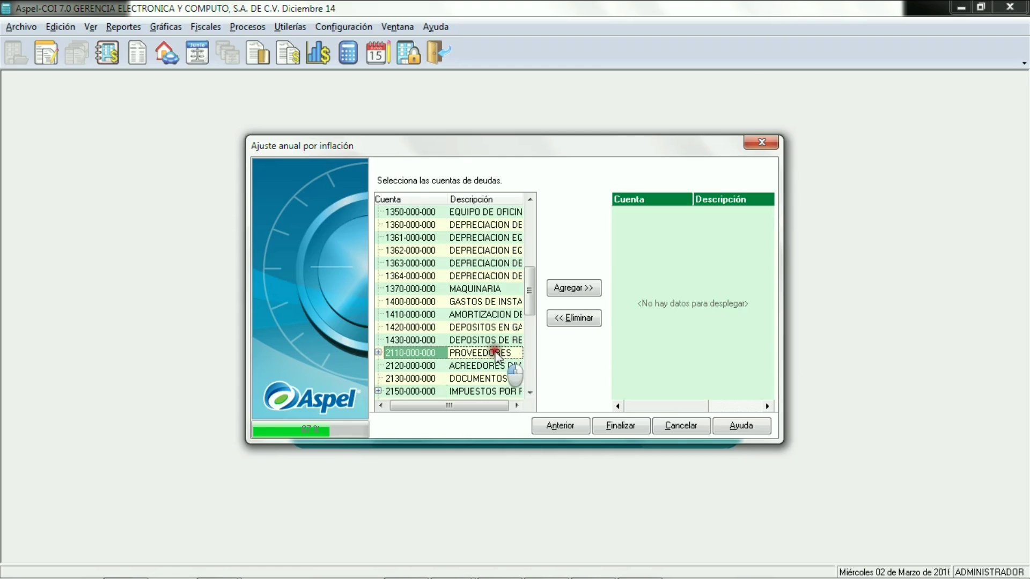
{"action": "left_click", "coordinate": [558, 289]}
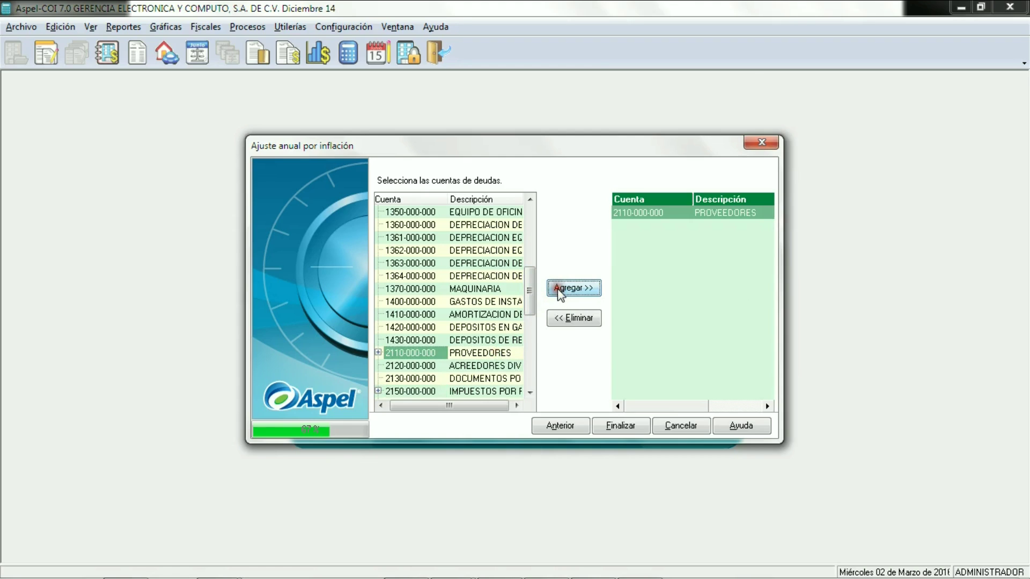
{"action": "left_click", "coordinate": [501, 367]}
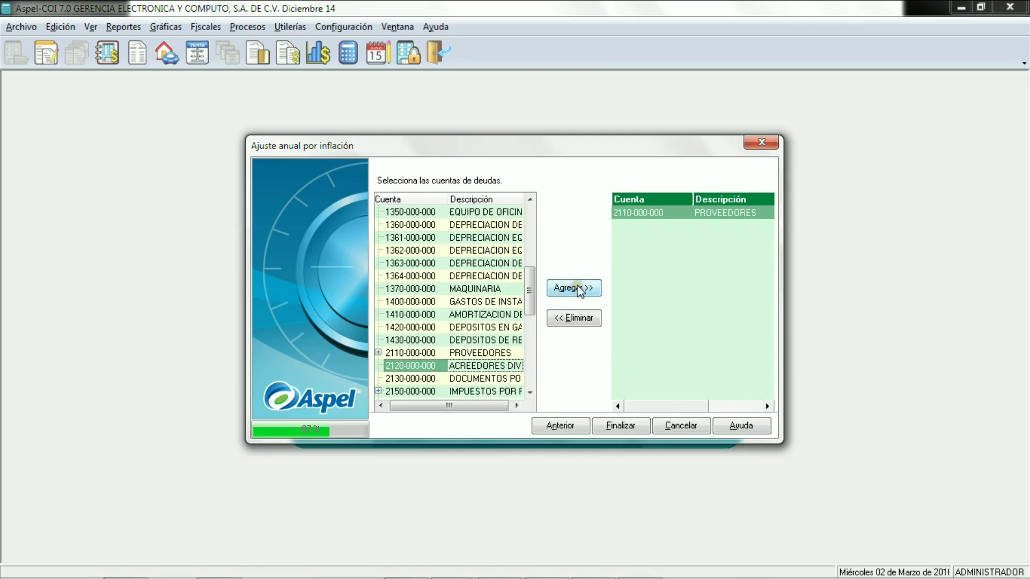
{"action": "left_click", "coordinate": [577, 288]}
{"action": "left_click", "coordinate": [498, 377]}
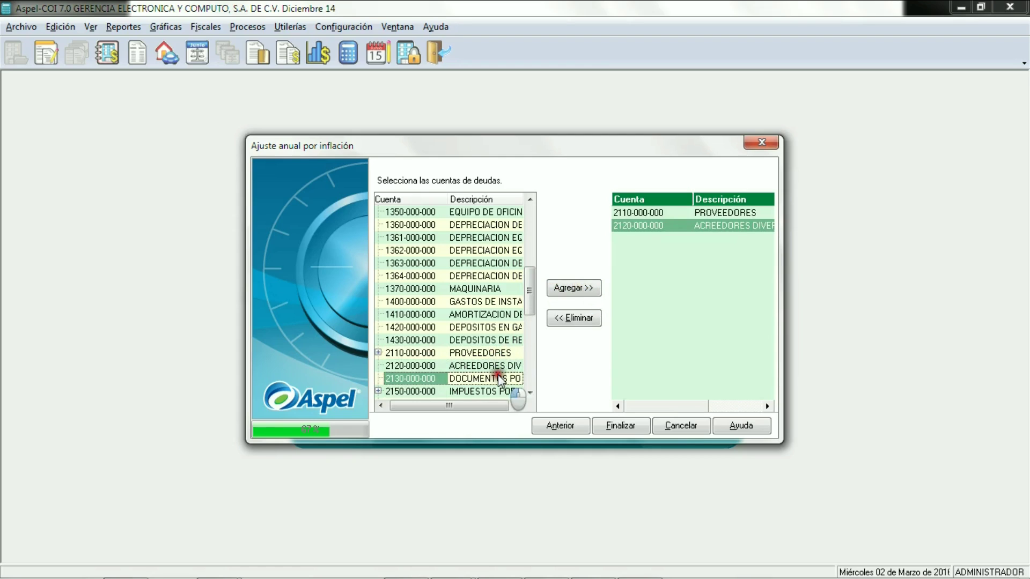
{"action": "left_click", "coordinate": [579, 288]}
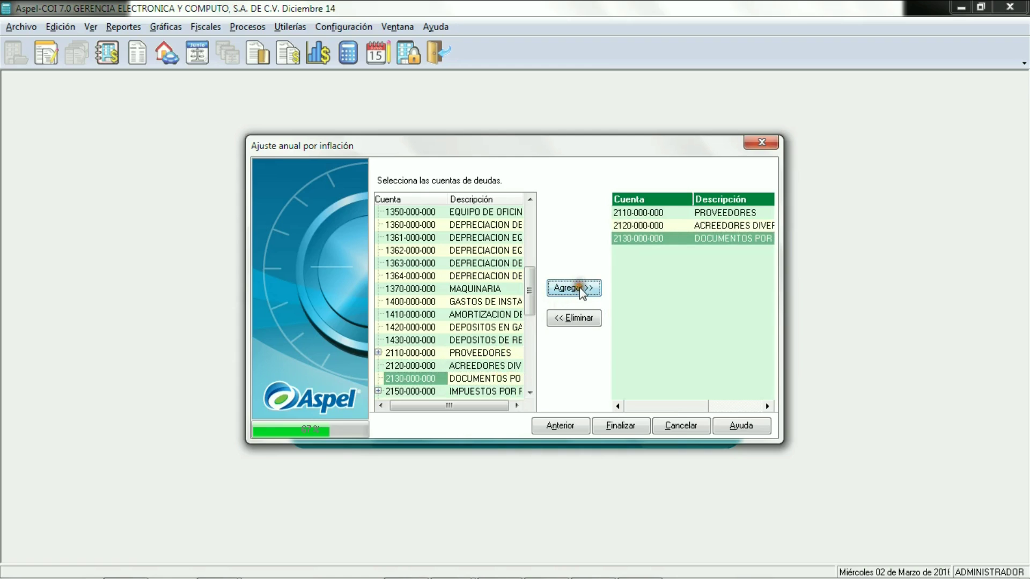
{"action": "left_click", "coordinate": [530, 393]}
{"action": "left_click", "coordinate": [530, 392]}
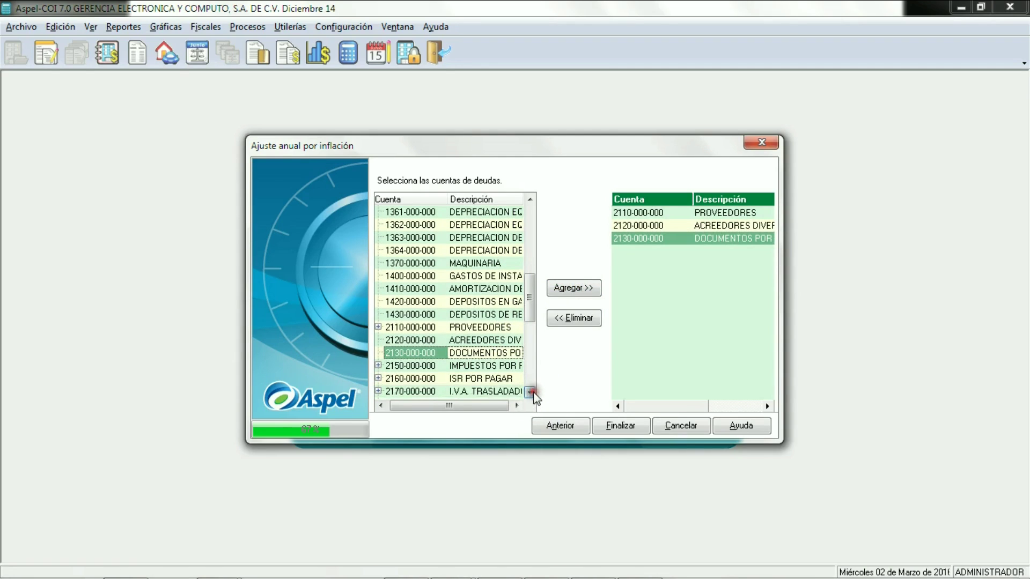
{"action": "left_click", "coordinate": [496, 365]}
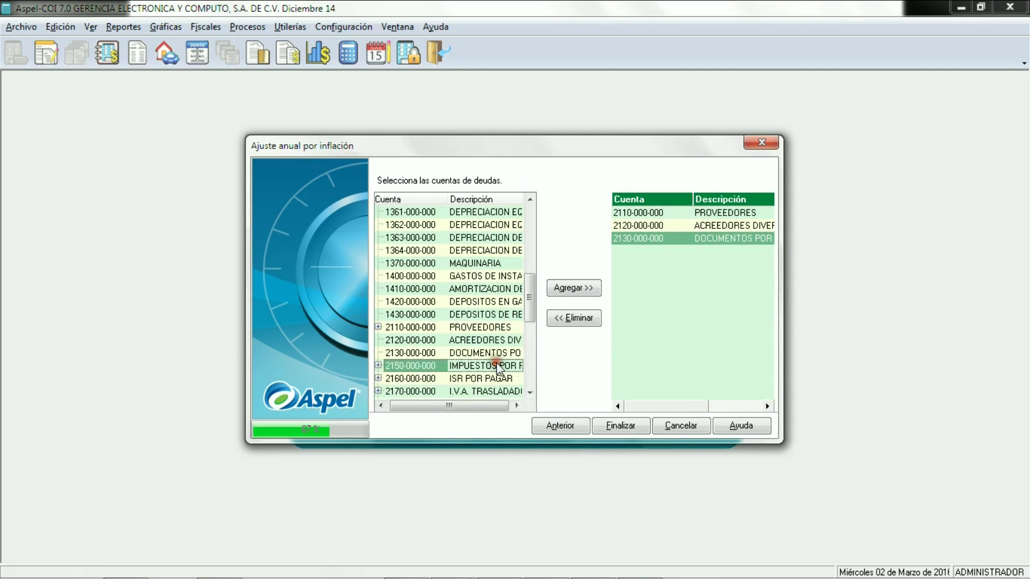
{"action": "left_click", "coordinate": [570, 293]}
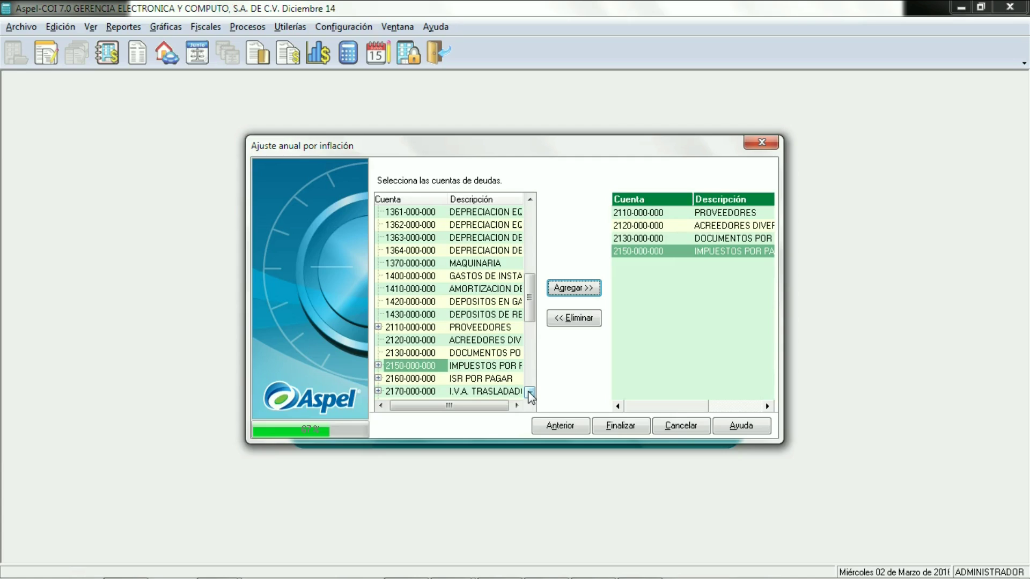
Finish the annual inflation adjustment wizard and maximize the resulting report preview
{"action": "left_click", "coordinate": [607, 398]}
{"action": "left_click", "coordinate": [617, 426]}
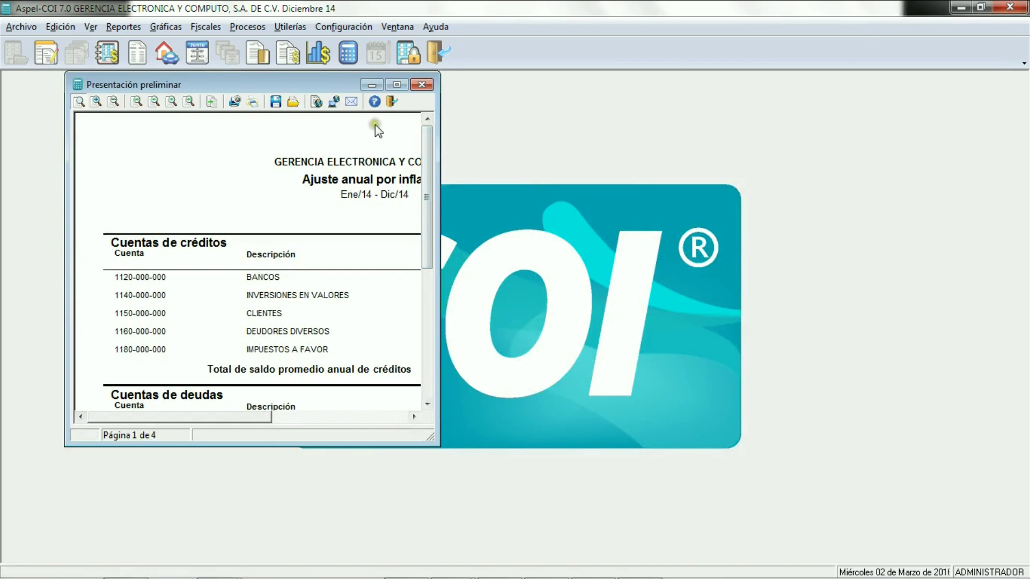
{"action": "left_click", "coordinate": [398, 86]}
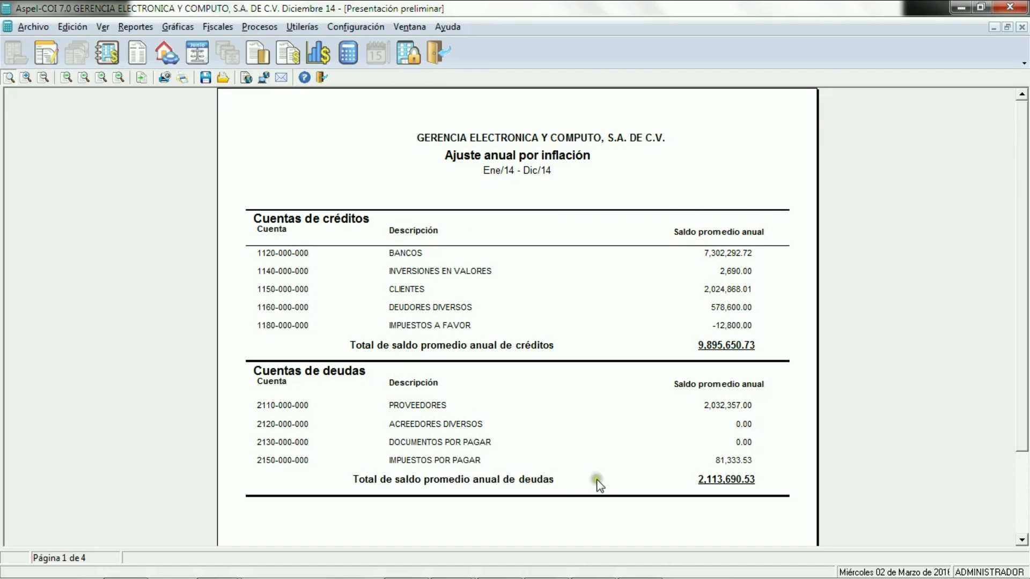
Examine the account balances and the adjustment calculation on report pages 1 and 2, and admit the guest waiting in Adobe Connect
{"action": "left_click", "coordinate": [1021, 542]}
{"action": "left_click", "coordinate": [1021, 542]}
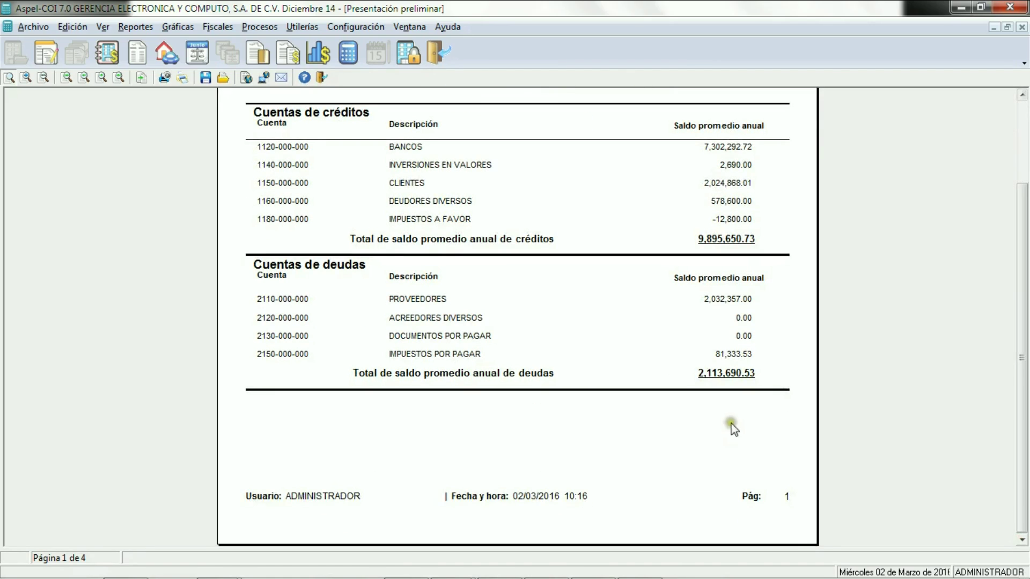
{"action": "left_click", "coordinate": [101, 77]}
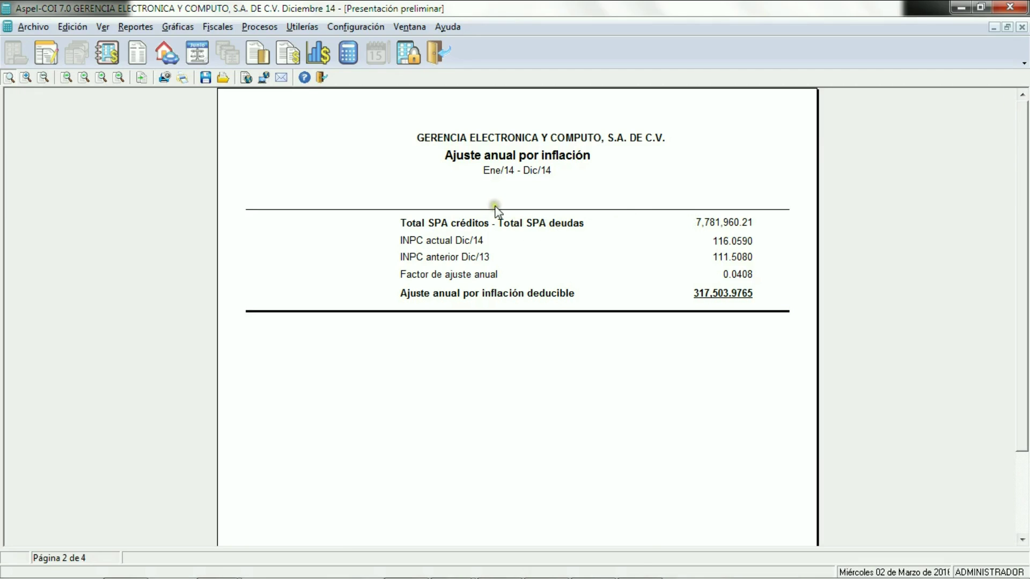
{"action": "left_click", "coordinate": [85, 78]}
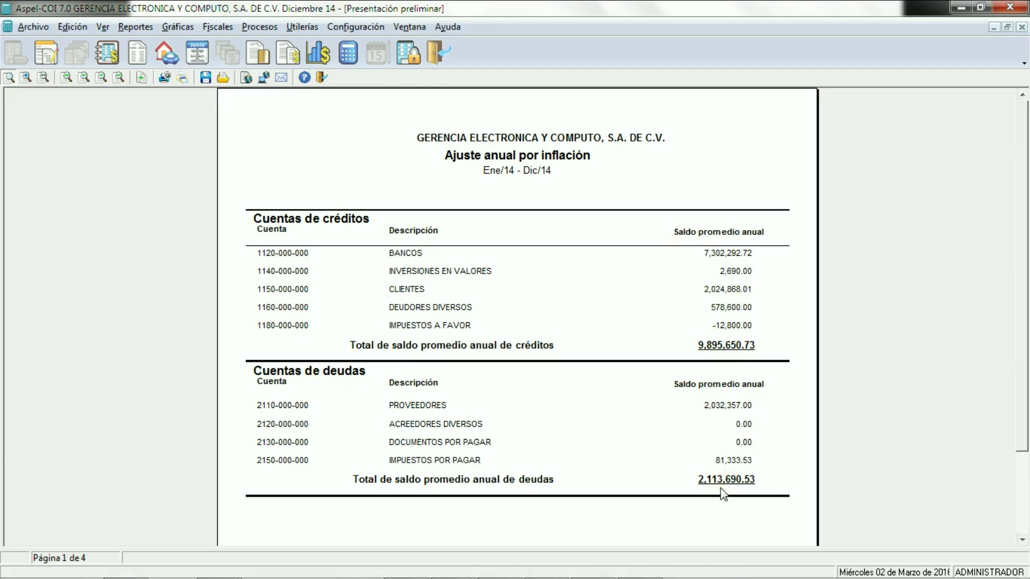
{"action": "left_click", "coordinate": [101, 78]}
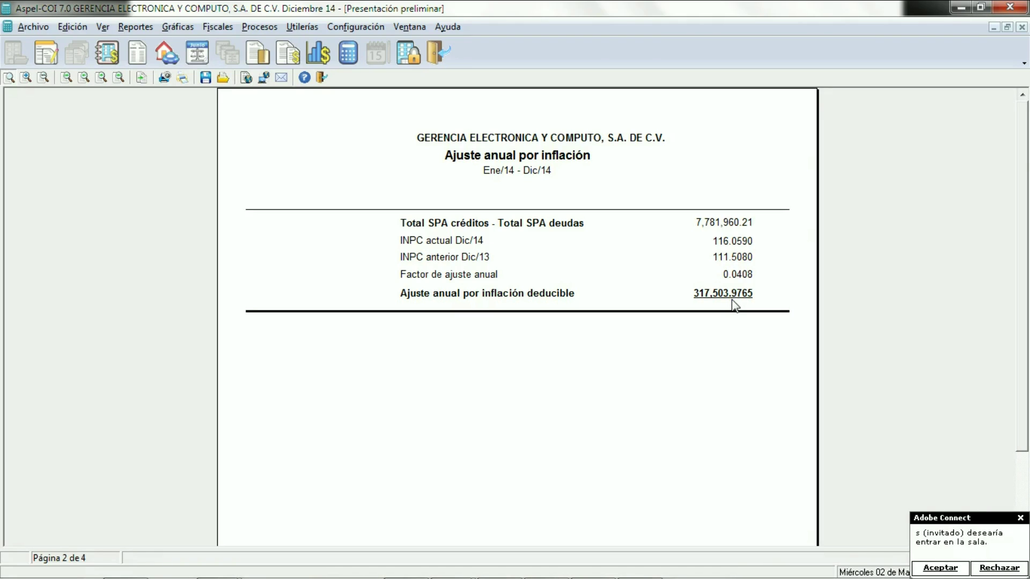
{"action": "left_click", "coordinate": [942, 569]}
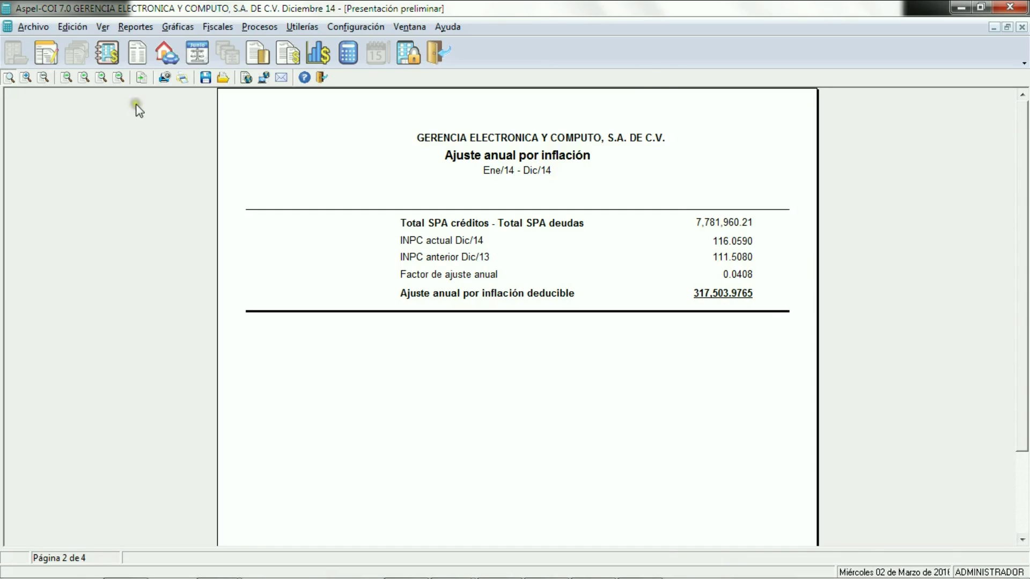
Examine the monthly balance breakdown per account on report pages 3 and 4, admitting the guests waiting in Adobe Connect
{"action": "left_click", "coordinate": [102, 80]}
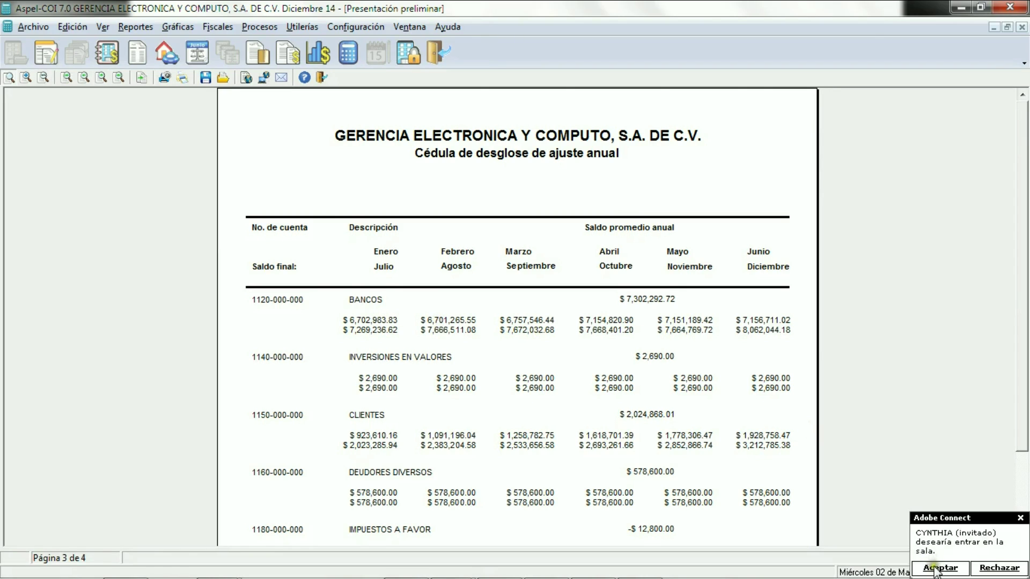
{"action": "left_click", "coordinate": [934, 568]}
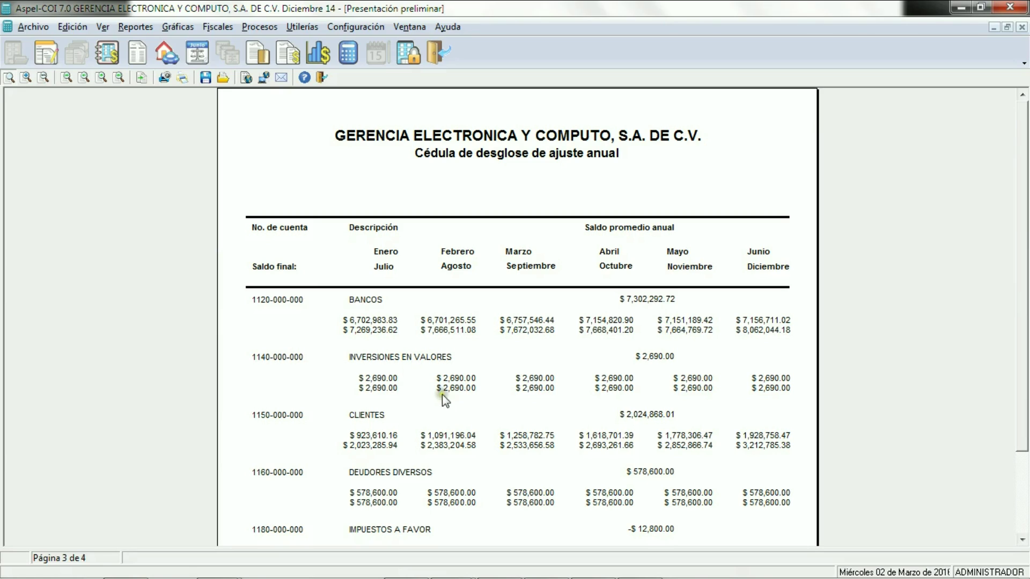
{"action": "left_click", "coordinate": [1021, 539]}
{"action": "left_click", "coordinate": [1022, 540]}
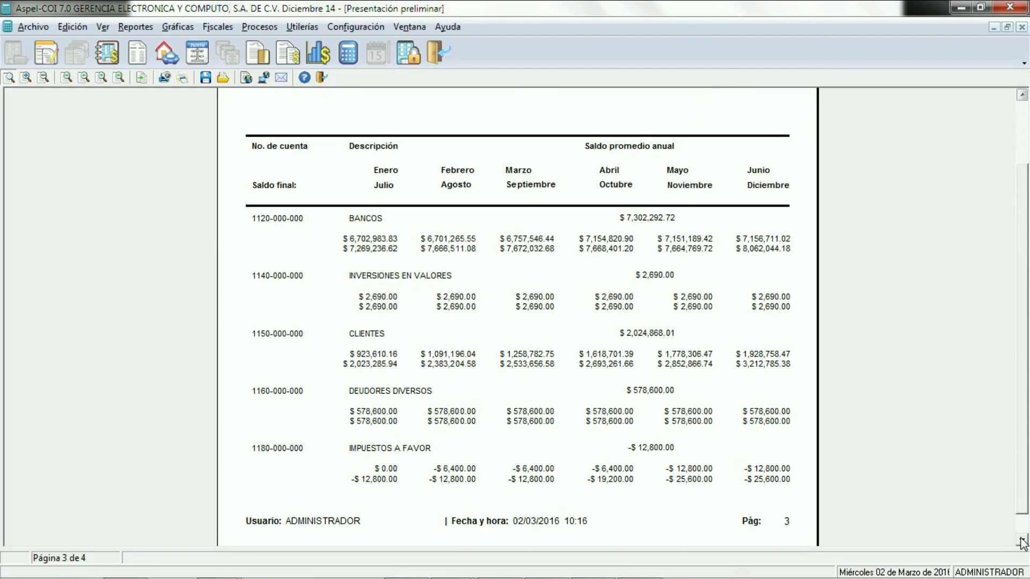
{"action": "left_click", "coordinate": [1021, 540]}
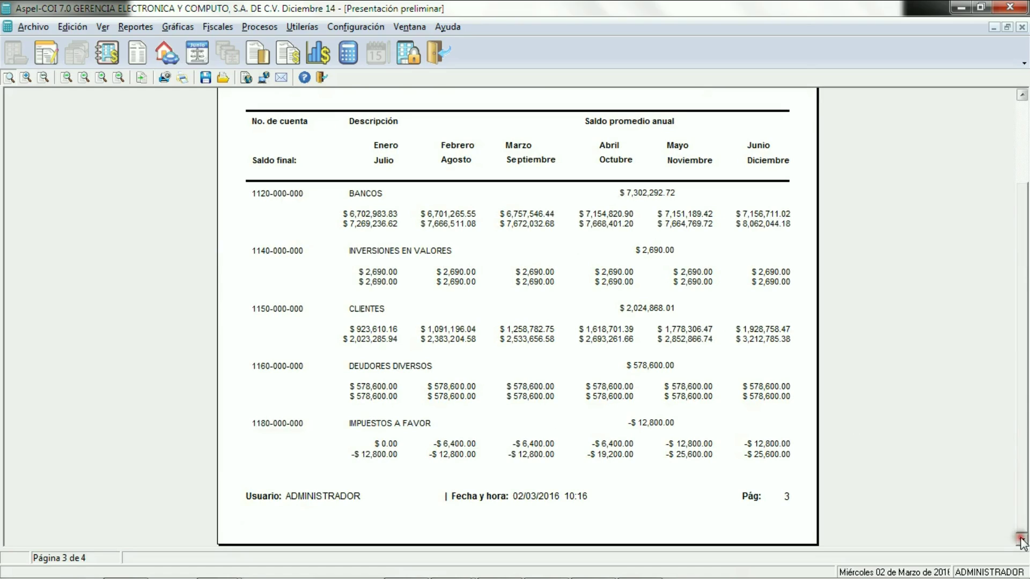
{"action": "left_click", "coordinate": [100, 78]}
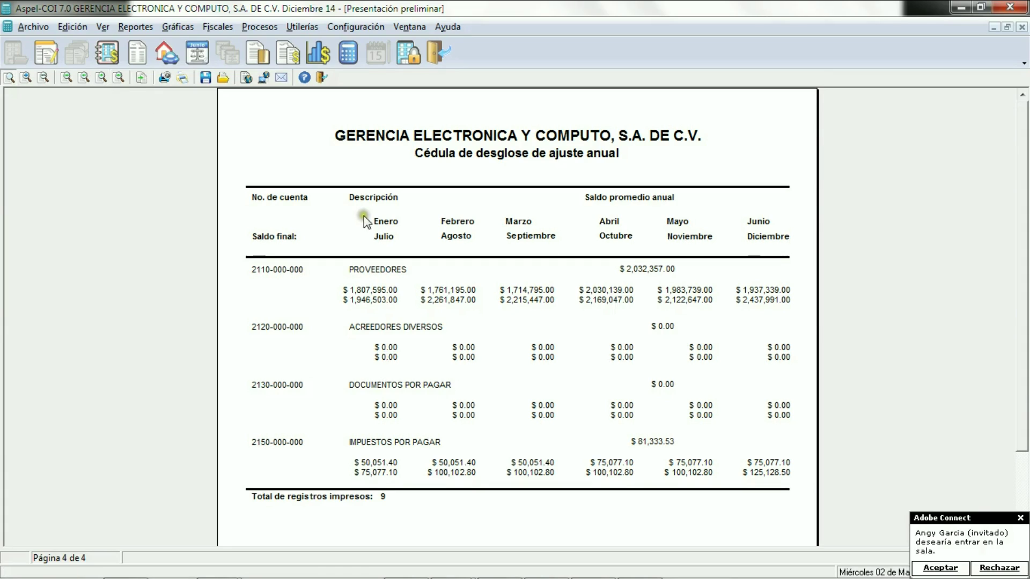
{"action": "left_click", "coordinate": [938, 567]}
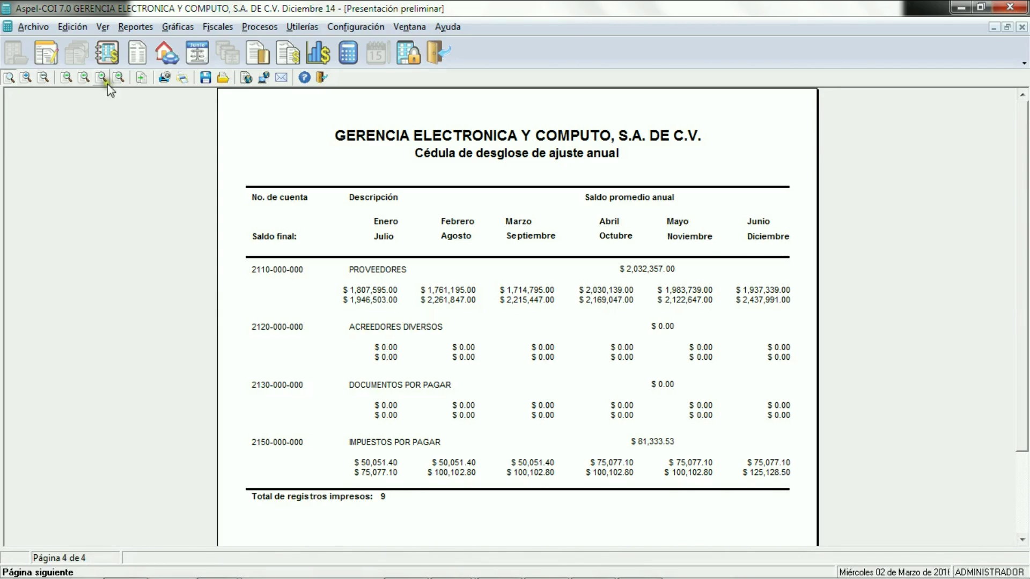
Return to the first page of the annual inflation adjustment report
{"action": "left_click", "coordinate": [84, 78]}
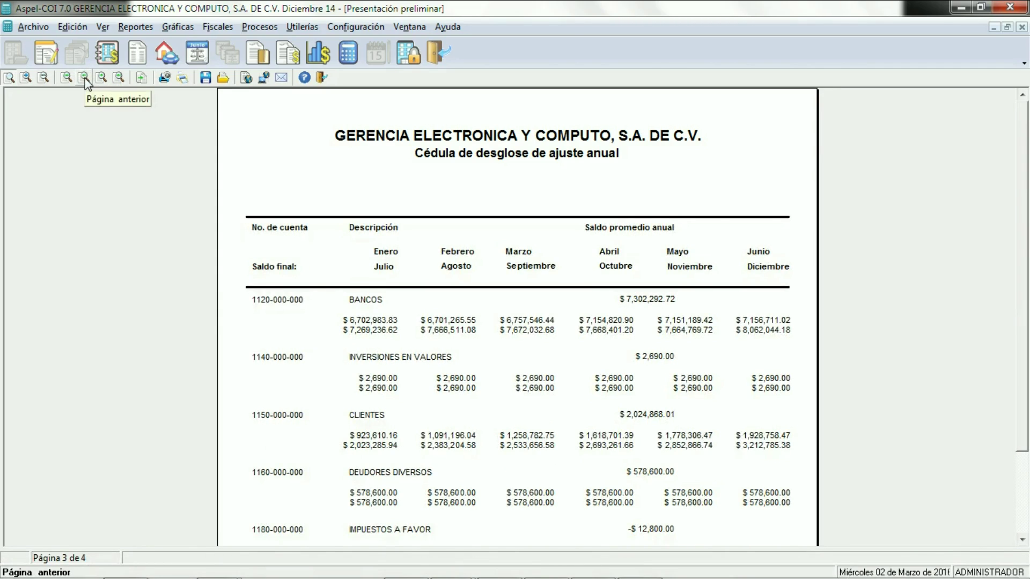
{"action": "left_click", "coordinate": [84, 78]}
{"action": "left_click", "coordinate": [84, 78]}
{"action": "left_click", "coordinate": [85, 79]}
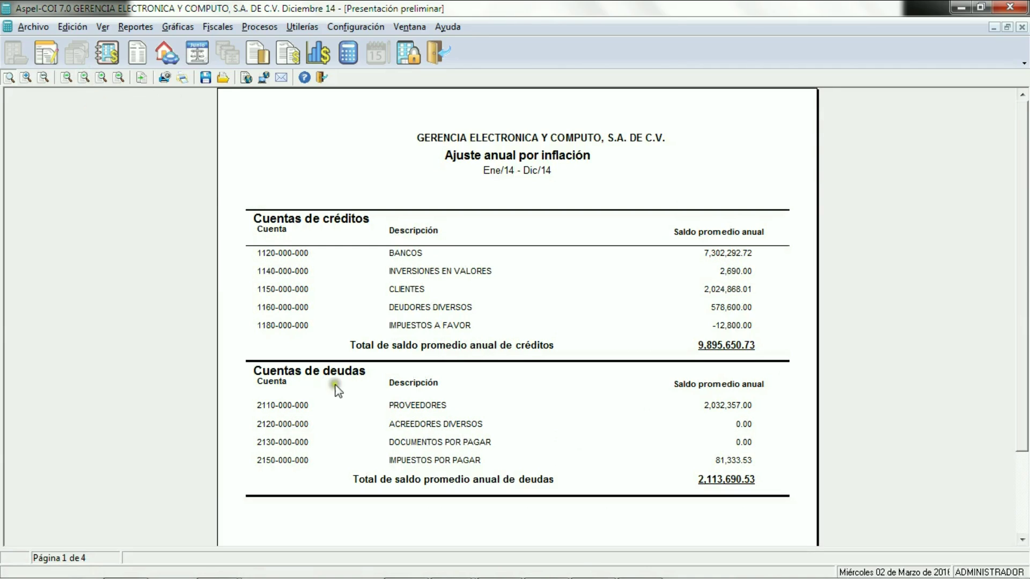
Switch from the slides back to Aspel-COI and close the inflation adjustment report preview
{"action": "mouse_move", "coordinate": [405, 578]}
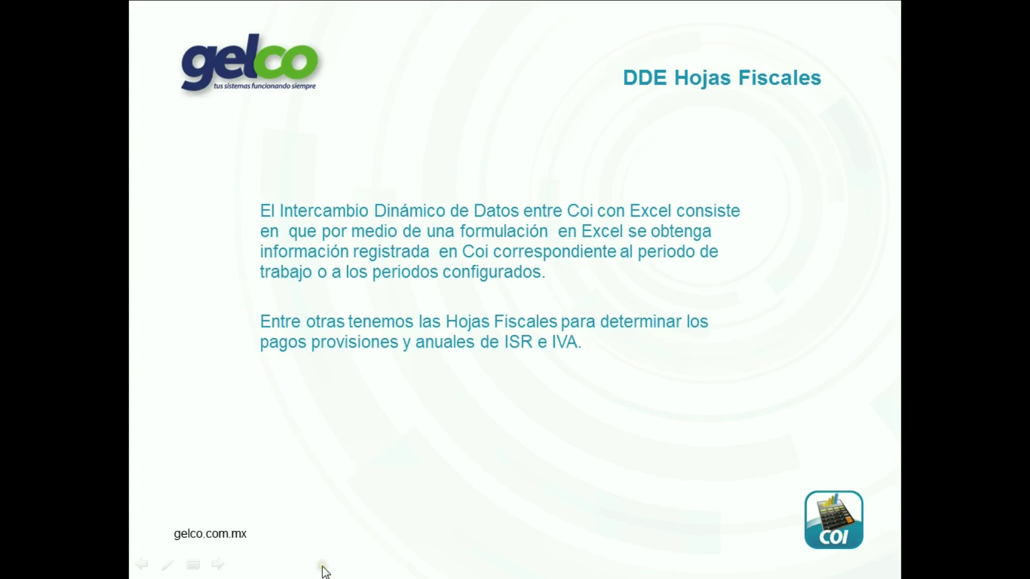
{"action": "key", "text": "alt+Tab"}
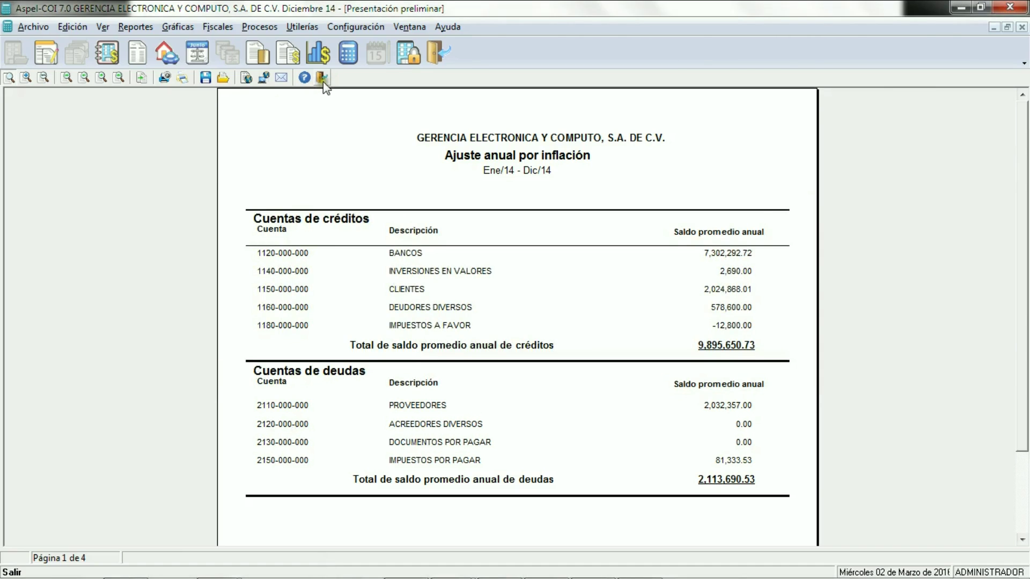
{"action": "left_click", "coordinate": [323, 79]}
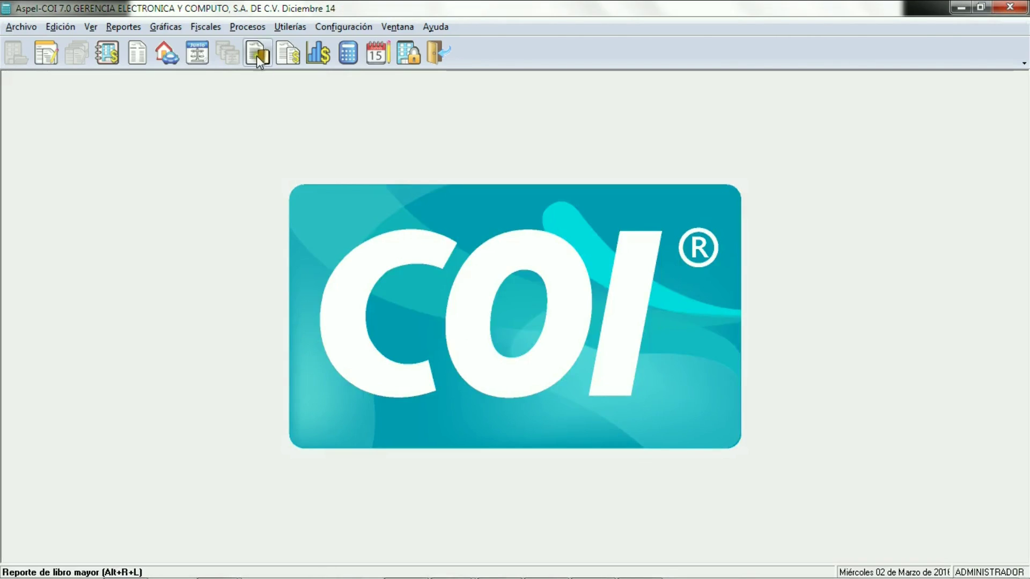
Open the ISR PROVI.xls tax sheet in Excel with its data links updated, admitting the waiting Adobe Connect guests
{"action": "left_click", "coordinate": [206, 27]}
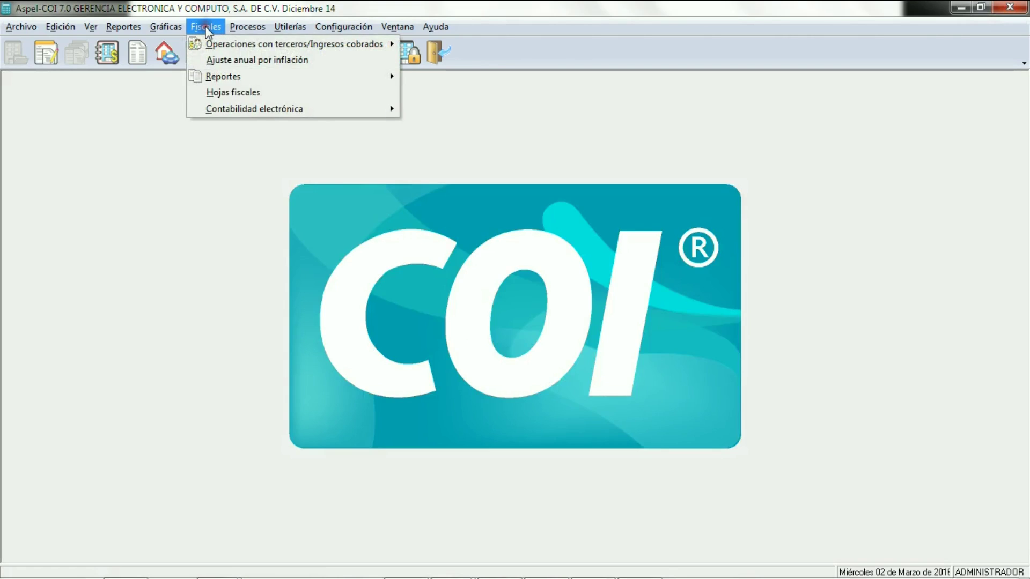
{"action": "left_click", "coordinate": [230, 92]}
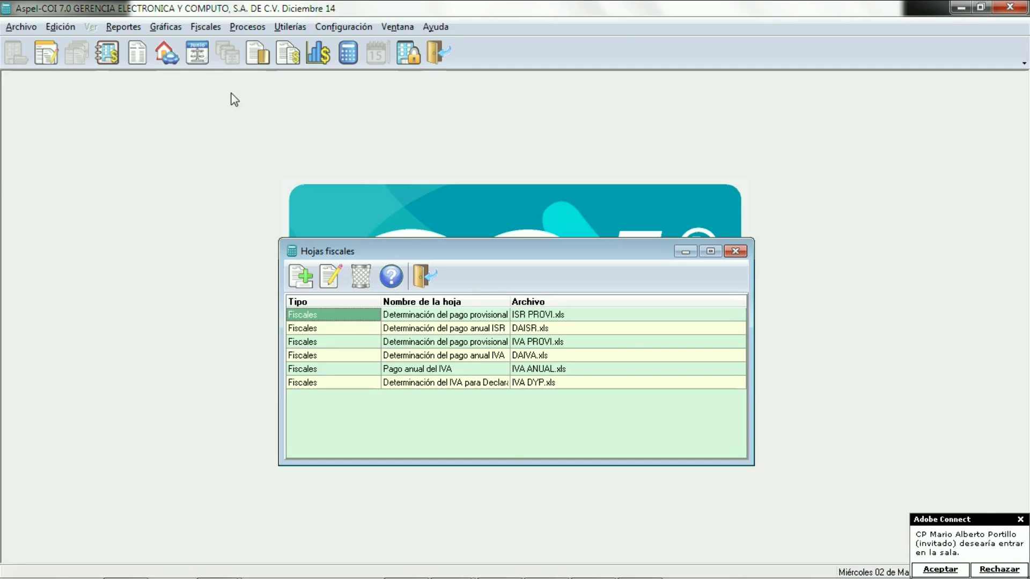
{"action": "left_click", "coordinate": [940, 567]}
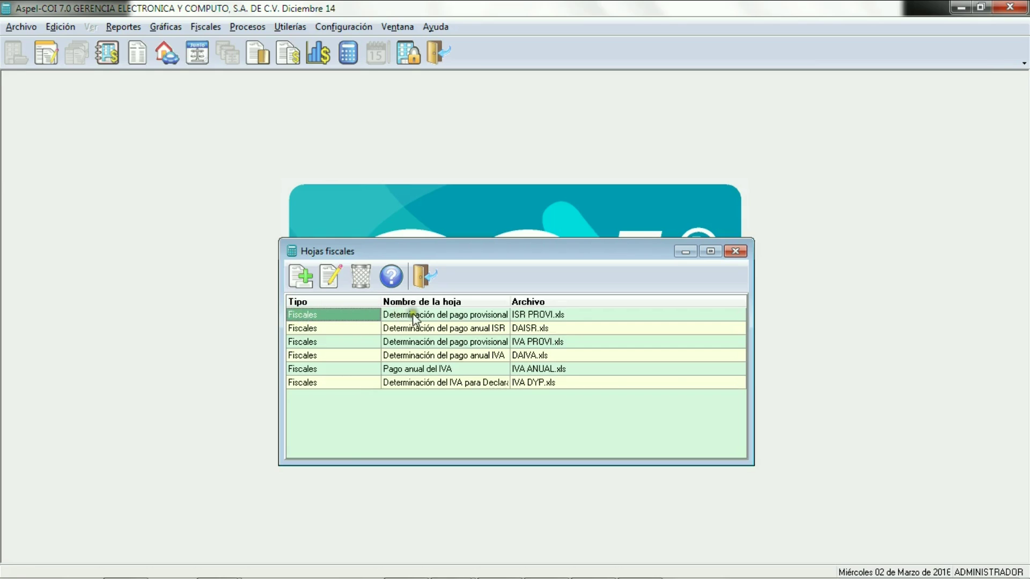
{"action": "left_click", "coordinate": [540, 317]}
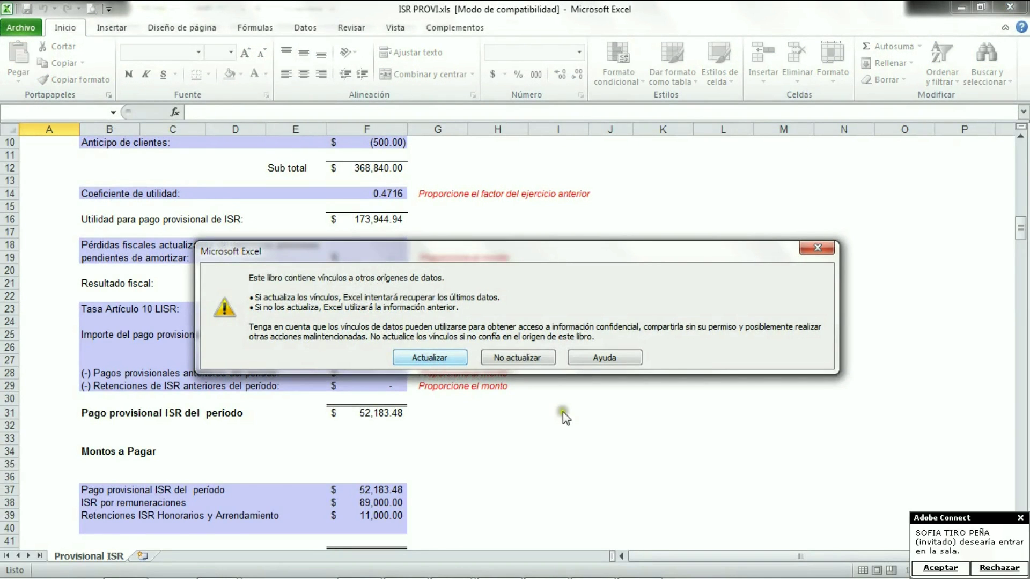
{"action": "left_click", "coordinate": [940, 568]}
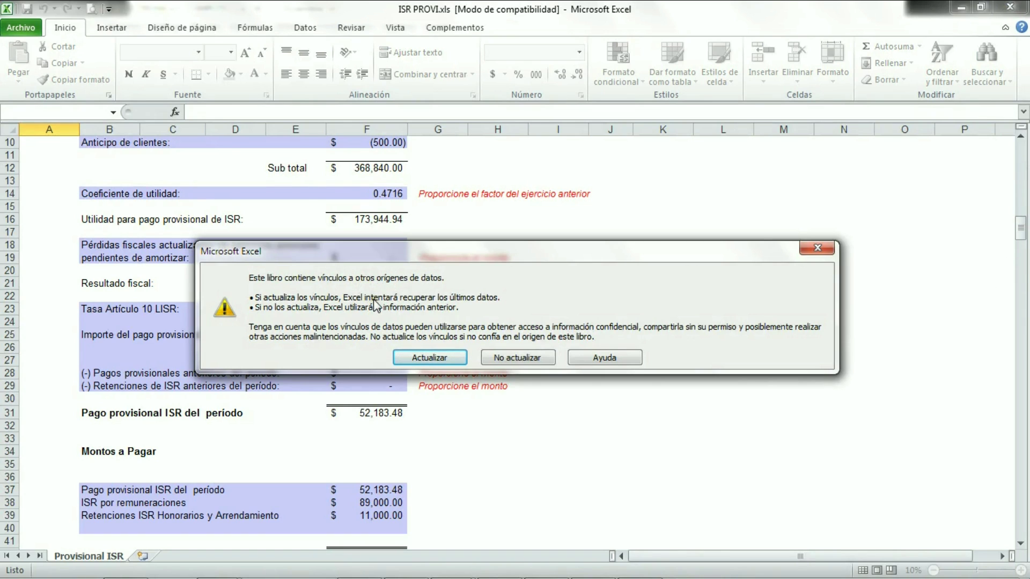
{"action": "left_click", "coordinate": [429, 358]}
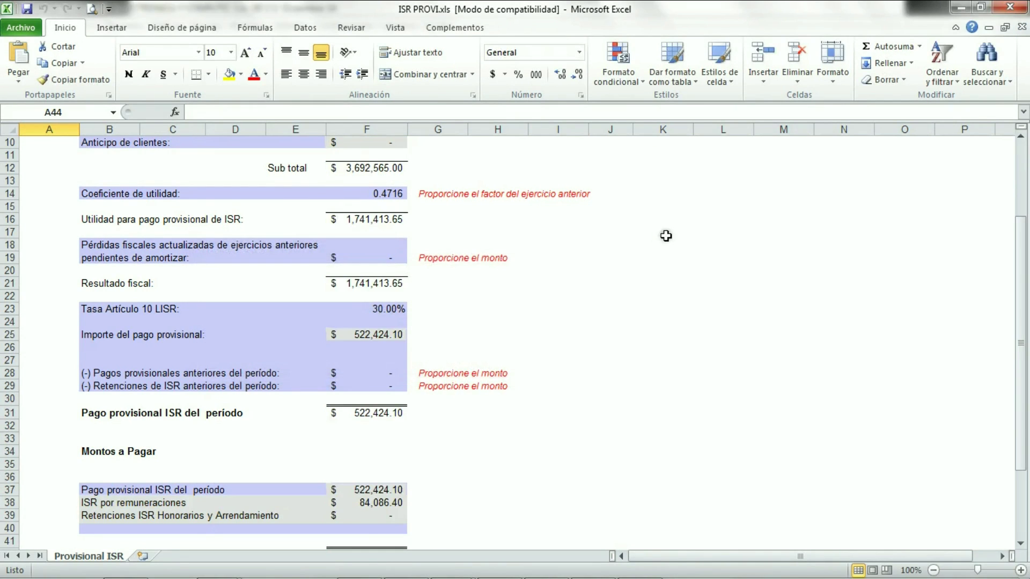
Examine the formulas and values for the period, income, financial products, subtotal, profit coefficient and ISR provisional payment profit
{"action": "left_click", "coordinate": [1021, 173]}
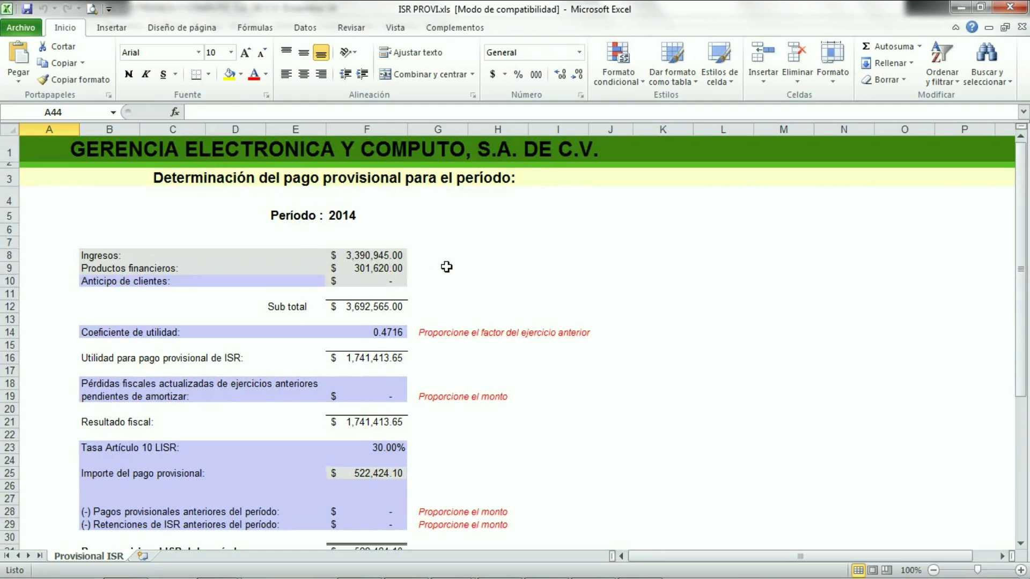
{"action": "left_click", "coordinate": [340, 217]}
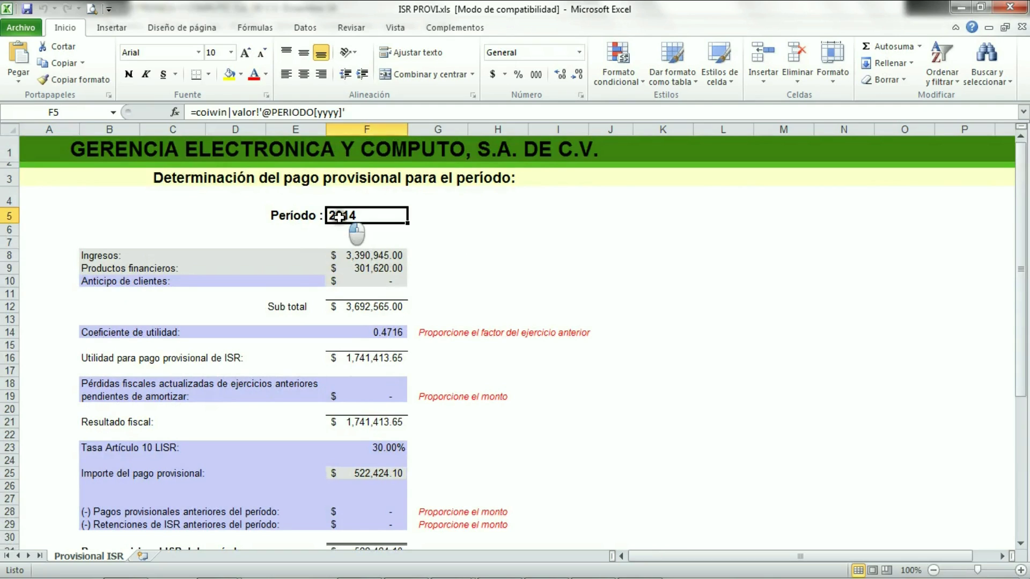
{"action": "left_click", "coordinate": [367, 255]}
{"action": "left_click", "coordinate": [367, 269]}
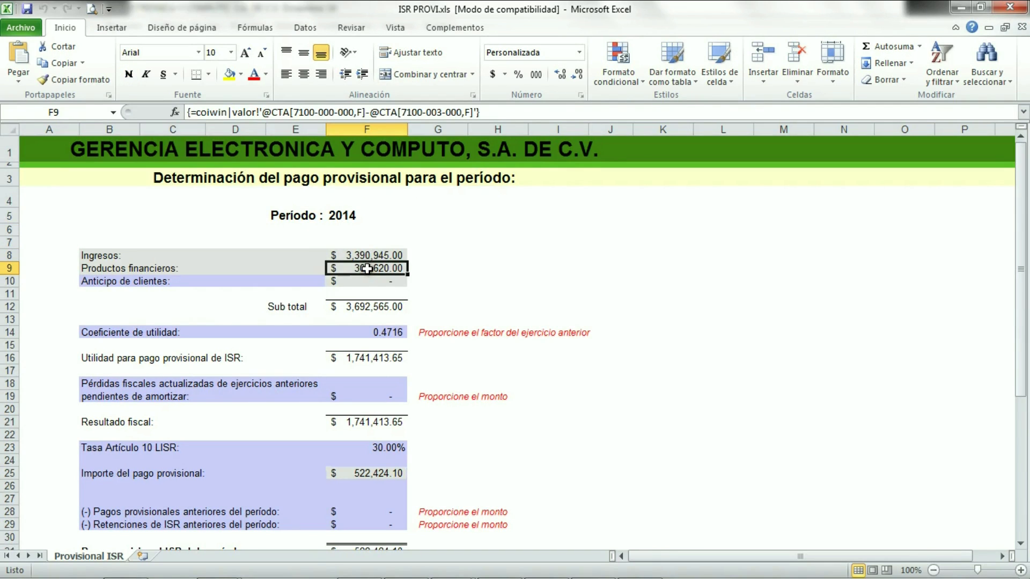
{"action": "left_click", "coordinate": [369, 307]}
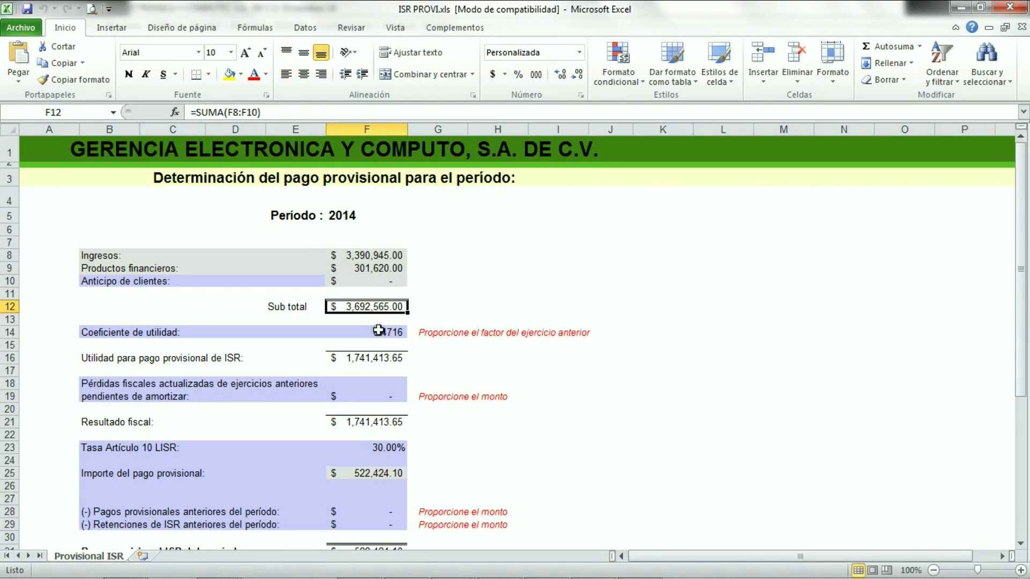
{"action": "left_click", "coordinate": [382, 333]}
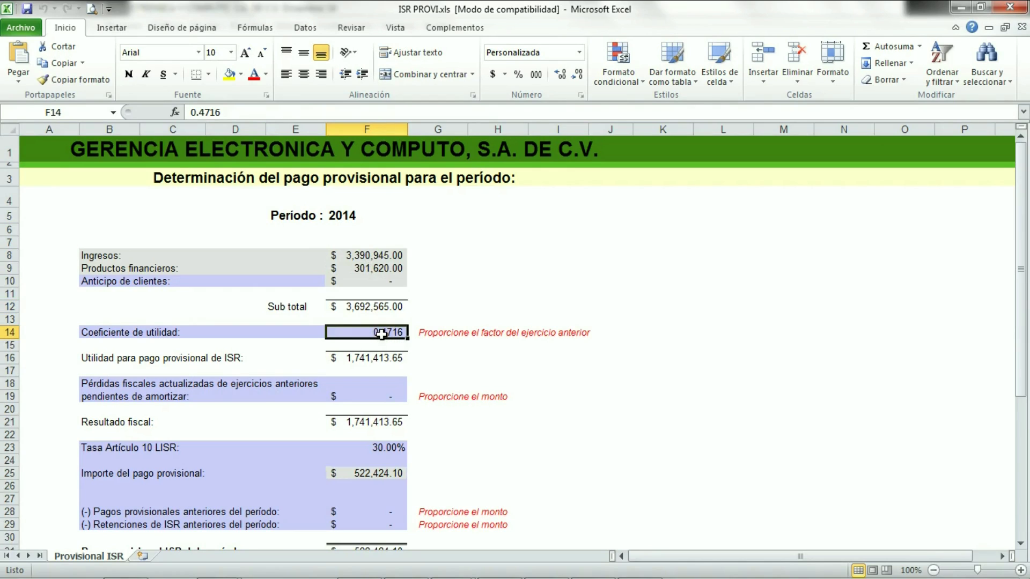
{"action": "key", "text": "Right"}
{"action": "left_click", "coordinate": [381, 334]}
{"action": "key", "text": "Down"}
{"action": "key", "text": "Down"}
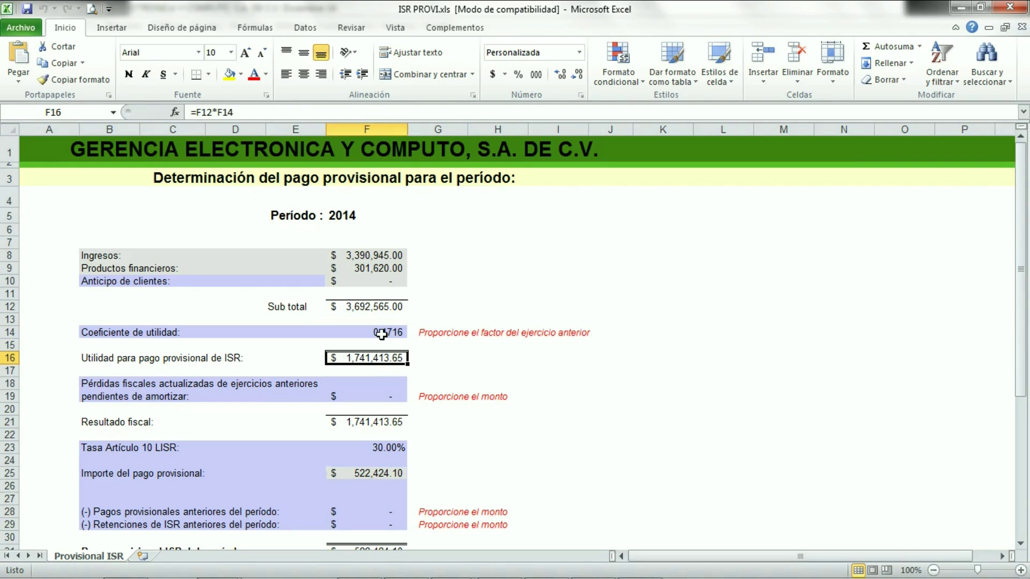
Examine the remaining ISR calculation cells in column F down to Montos a Pagar and back up to the previous provisional payments
{"action": "key", "text": "Down"}
{"action": "key", "text": "Down"}
{"action": "key", "text": "Down"}
{"action": "key", "text": "Down"}
{"action": "key", "text": "Down"}
{"action": "key", "text": "Down"}
{"action": "key", "text": "Down"}
{"action": "key", "text": "Down"}
{"action": "key", "text": "Down"}
{"action": "key", "text": "Down"}
{"action": "key", "text": "Down"}
{"action": "key", "text": "Down"}
{"action": "key", "text": "Down"}
{"action": "key", "text": "Down"}
{"action": "key", "text": "Down"}
{"action": "key", "text": "Down"}
{"action": "key", "text": "Down"}
{"action": "key", "text": "Down"}
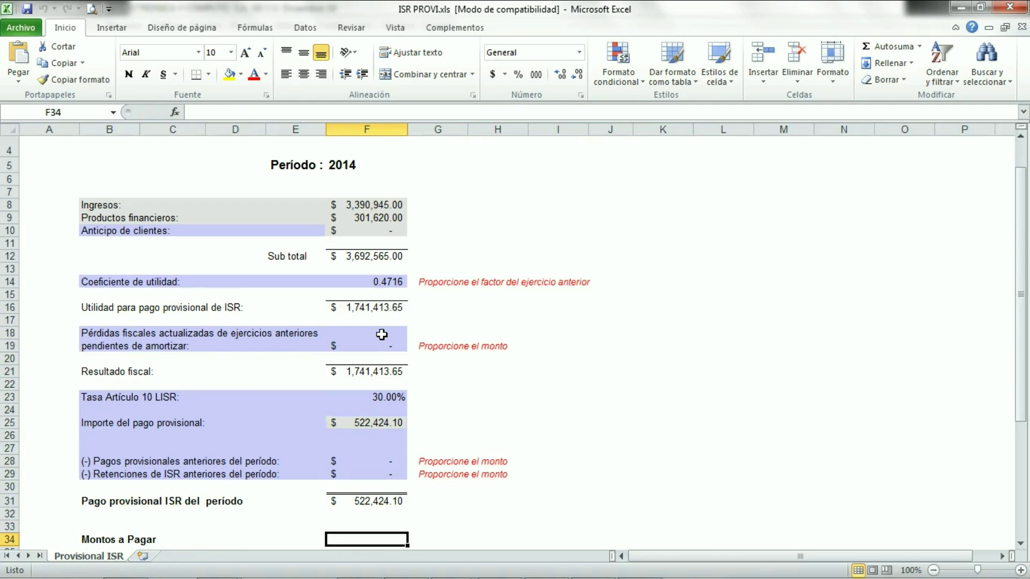
{"action": "key", "text": "Up"}
{"action": "key", "text": "Up"}
{"action": "key", "text": "Up"}
{"action": "key", "text": "Up"}
{"action": "key", "text": "Up"}
{"action": "key", "text": "Up"}
{"action": "key", "text": "Up"}
{"action": "key", "text": "Up"}
{"action": "key", "text": "Up"}
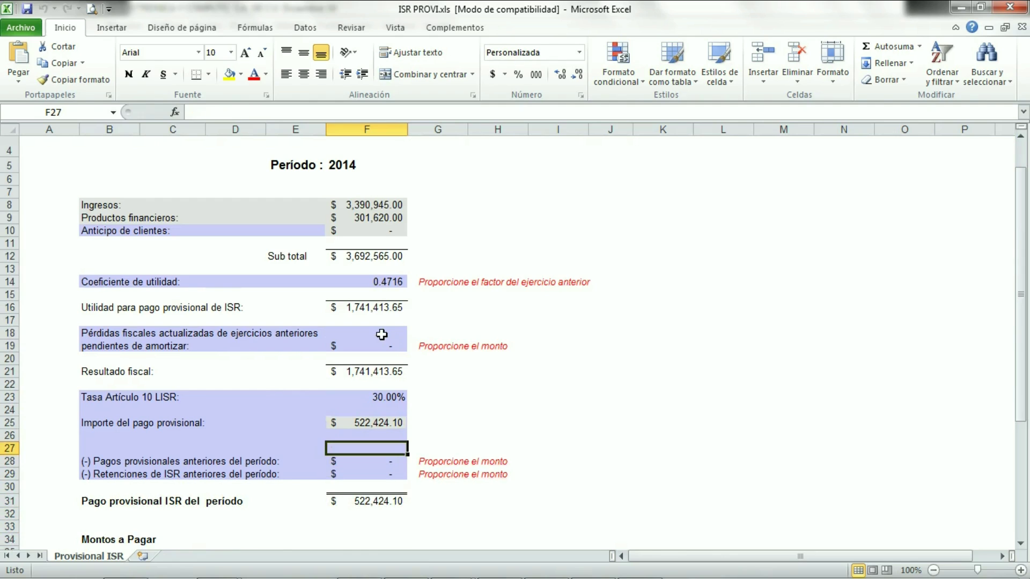
Examine the column F cells from Resultado fiscal and the tax rate down through Montos a Pagar and past Total a pagar
{"action": "key", "text": "Up"}
{"action": "key", "text": "Up"}
{"action": "key", "text": "Up"}
{"action": "key", "text": "Up"}
{"action": "key", "text": "Down"}
{"action": "key", "text": "Down"}
{"action": "key", "text": "Down"}
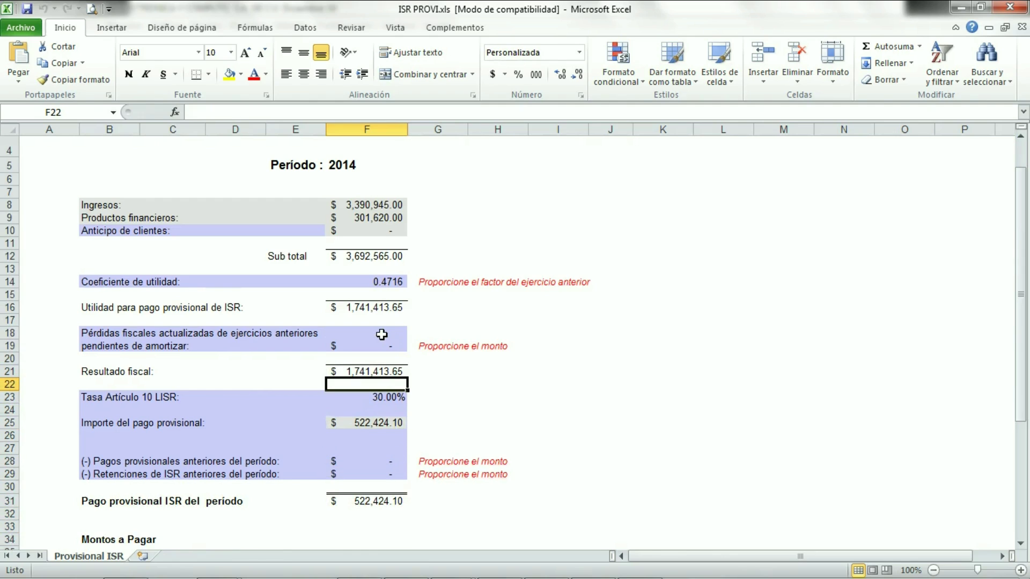
{"action": "key", "text": "Down"}
{"action": "key", "text": "Down"}
{"action": "key", "text": "Down"}
{"action": "key", "text": "Down"}
{"action": "key", "text": "Down"}
{"action": "key", "text": "Down"}
{"action": "key", "text": "Down"}
{"action": "key", "text": "Down"}
{"action": "key", "text": "Down"}
{"action": "key", "text": "Down"}
{"action": "key", "text": "Down"}
{"action": "key", "text": "Down"}
{"action": "key", "text": "Down"}
{"action": "key", "text": "Down"}
{"action": "key", "text": "Down"}
{"action": "key", "text": "Down"}
{"action": "key", "text": "Down"}
{"action": "key", "text": "Down"}
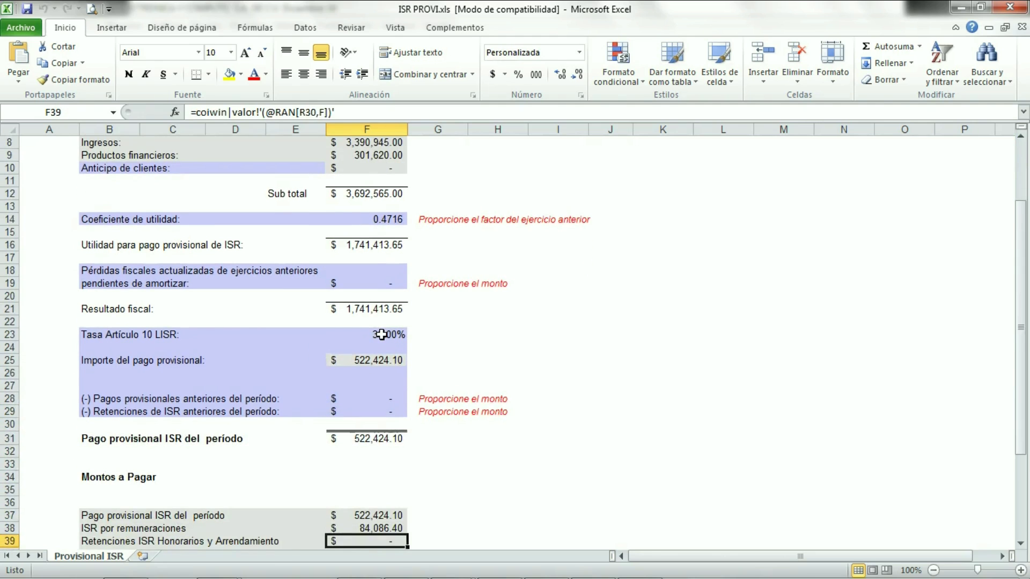
{"action": "key", "text": "Down"}
{"action": "key", "text": "Down"}
{"action": "key", "text": "Down"}
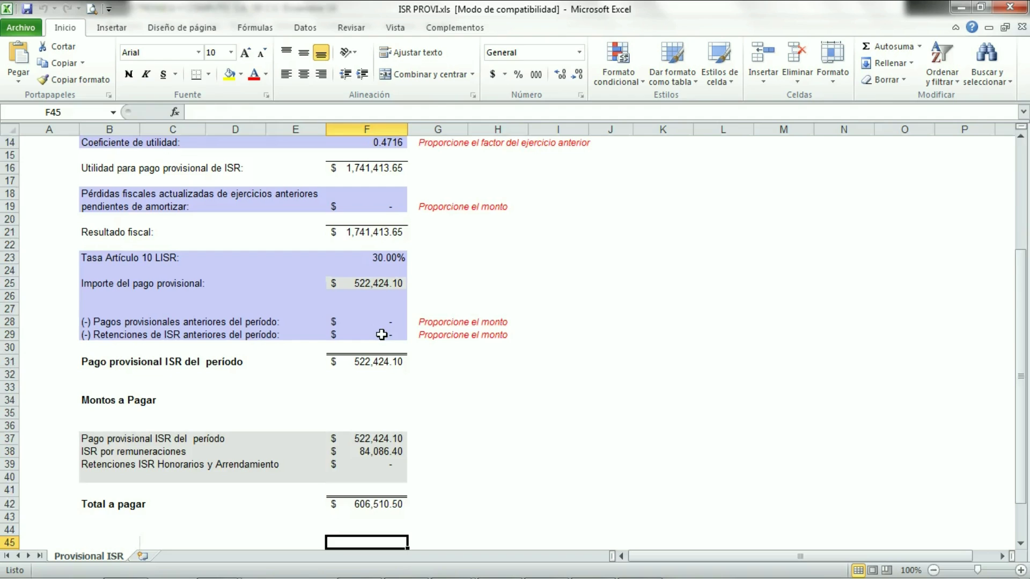
Examine column F back up from below Total a pagar through the ISR calculation to the Ingresos formula in F8
{"action": "key", "text": "Up"}
{"action": "key", "text": "Up"}
{"action": "key", "text": "Up"}
{"action": "key", "text": "Up"}
{"action": "key", "text": "Up"}
{"action": "key", "text": "Up"}
{"action": "key", "text": "Up"}
{"action": "key", "text": "Up"}
{"action": "key", "text": "Up"}
{"action": "key", "text": "Up"}
{"action": "key", "text": "Up"}
{"action": "key", "text": "Up"}
{"action": "key", "text": "Up"}
{"action": "key", "text": "Up"}
{"action": "key", "text": "Up"}
{"action": "key", "text": "Up"}
{"action": "key", "text": "Up"}
{"action": "key", "text": "Up"}
{"action": "key", "text": "Up"}
{"action": "key", "text": "Up"}
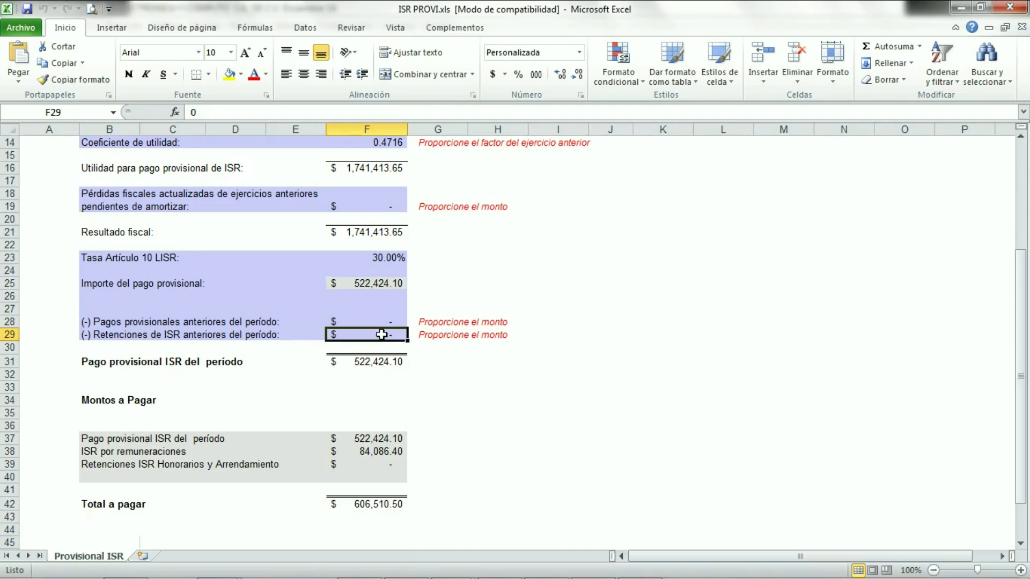
{"action": "key", "text": "Up"}
{"action": "key", "text": "Up"}
{"action": "key", "text": "Up"}
{"action": "key", "text": "Up"}
{"action": "key", "text": "Up"}
{"action": "key", "text": "Up"}
{"action": "key", "text": "Up"}
{"action": "key", "text": "Up"}
{"action": "key", "text": "Up"}
{"action": "key", "text": "Up"}
{"action": "key", "text": "Down"}
{"action": "key", "text": "Down"}
{"action": "key", "text": "Up"}
{"action": "key", "text": "Up"}
{"action": "key", "text": "Up"}
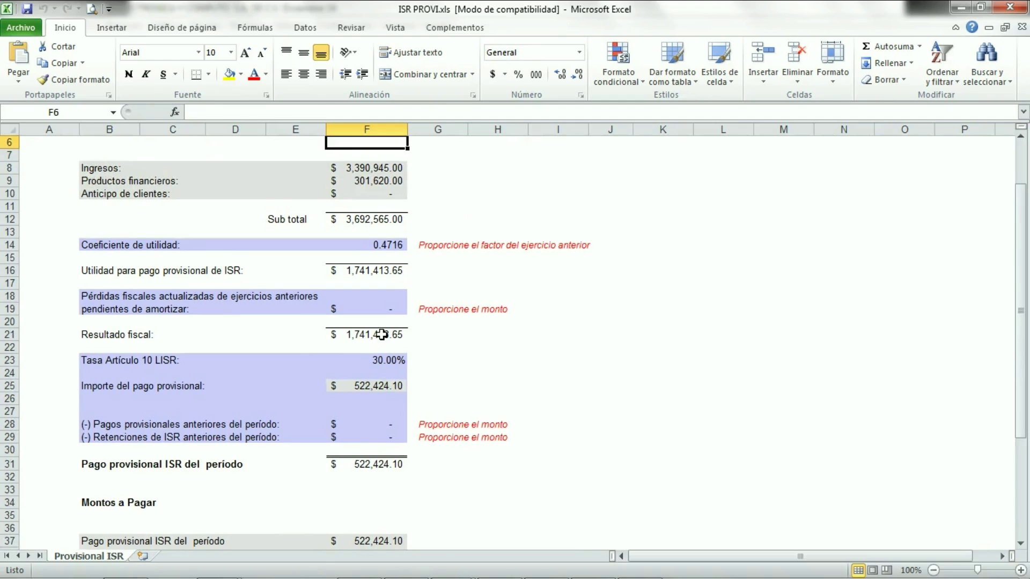
{"action": "key", "text": "Down"}
{"action": "key", "text": "Down"}
{"action": "key", "text": "Down"}
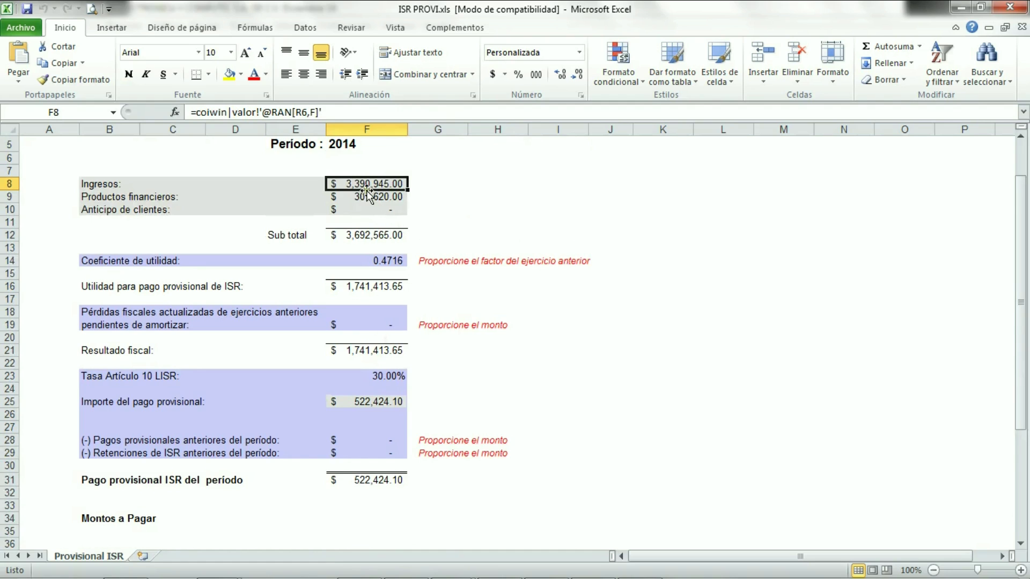
Switch to Aspel-COI, close the tax sheet list, and display the maximized account catalog filtered to Ventas / Ingresos (6)
{"action": "mouse_move", "coordinate": [371, 571]}
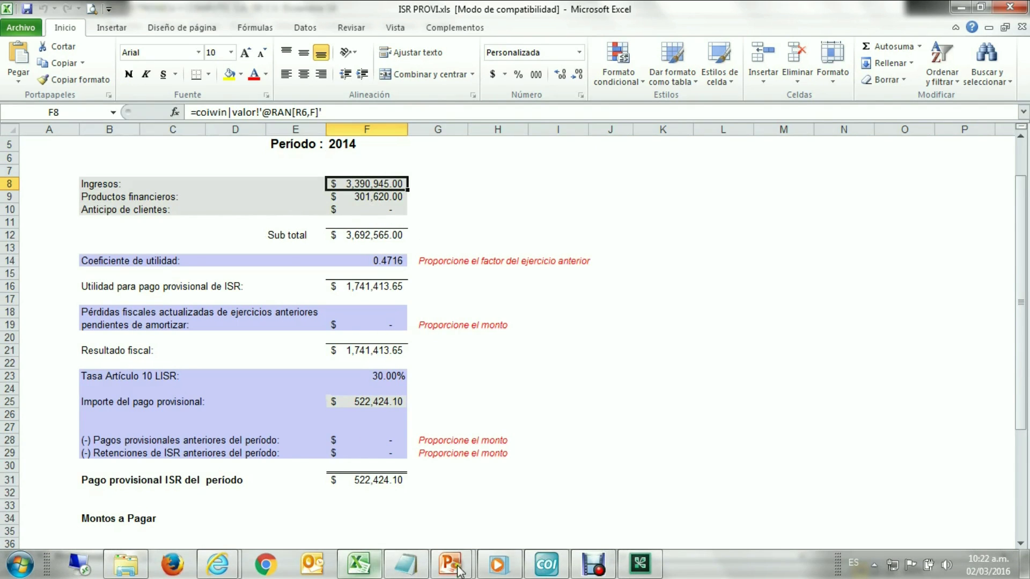
{"action": "left_click", "coordinate": [544, 567]}
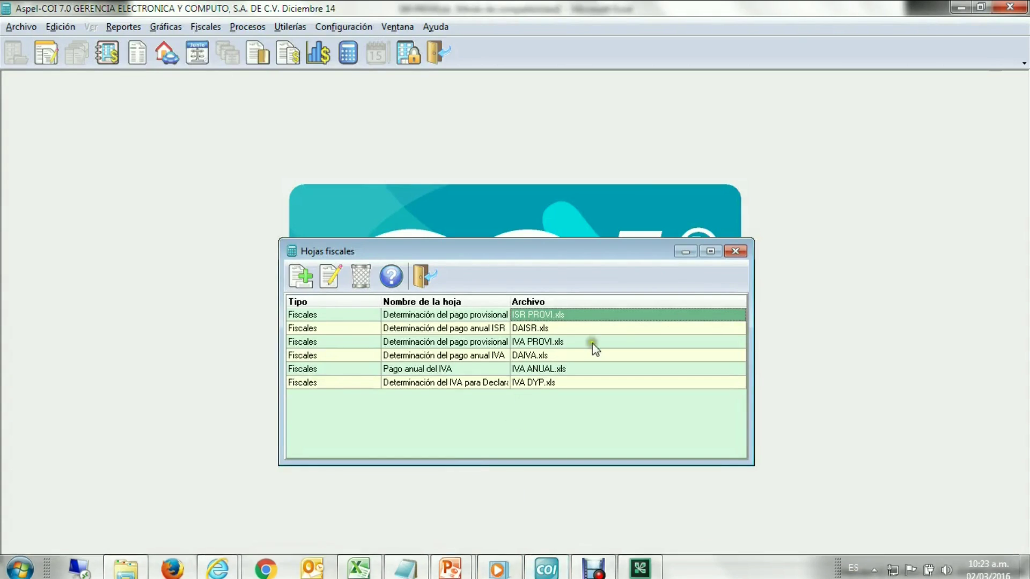
{"action": "left_click", "coordinate": [735, 251]}
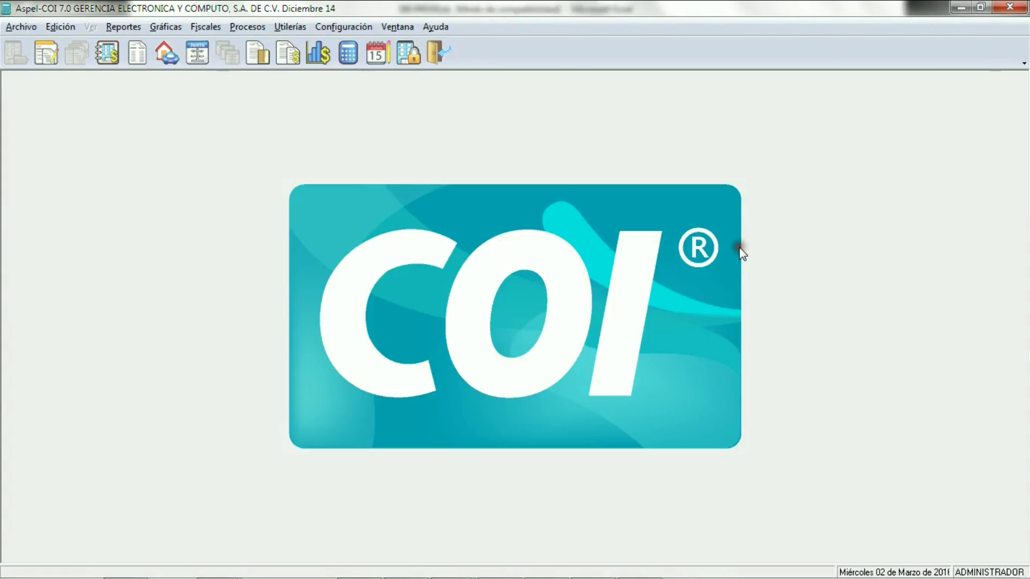
{"action": "left_click", "coordinate": [21, 26]}
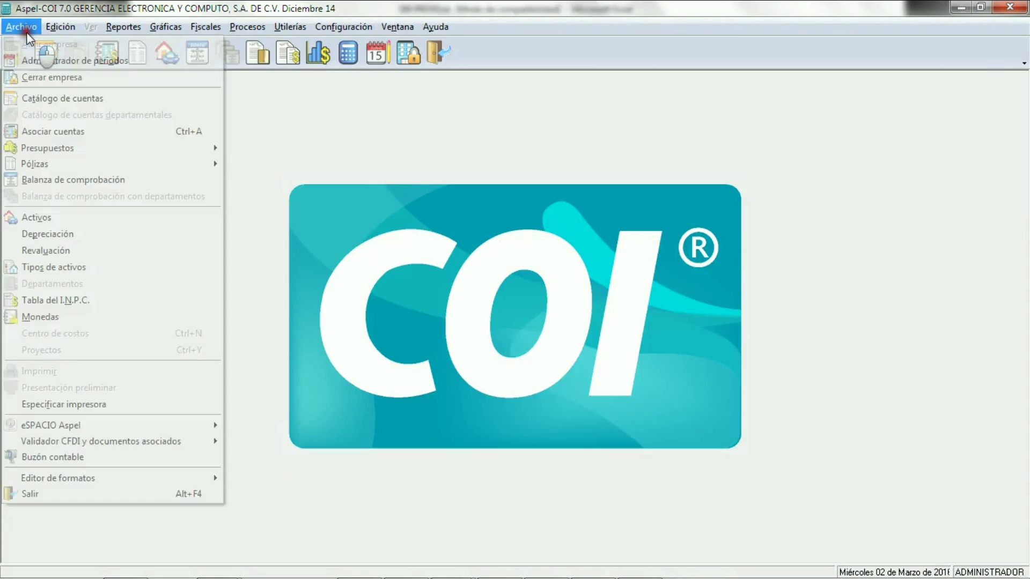
{"action": "left_click", "coordinate": [49, 97]}
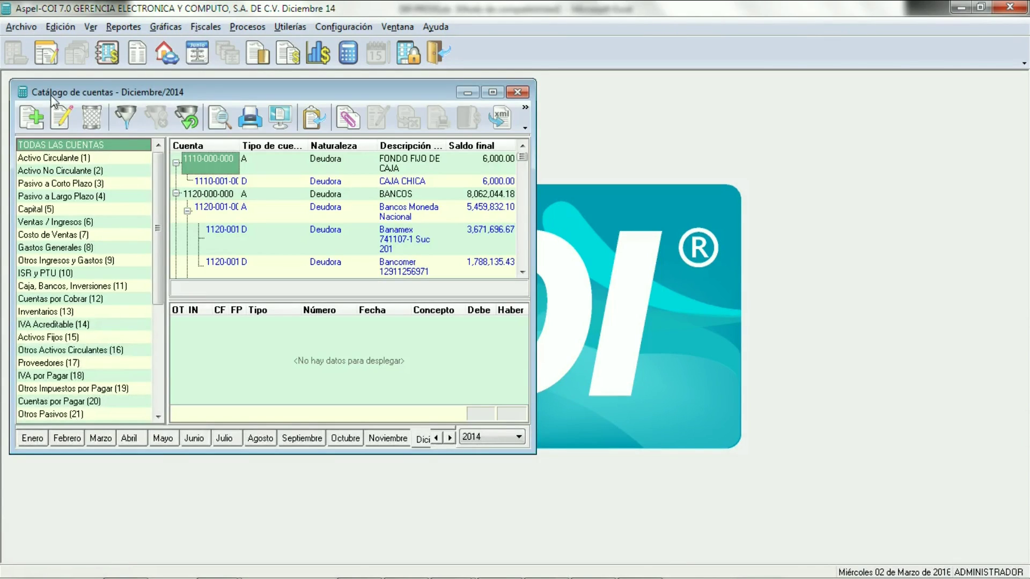
{"action": "left_click", "coordinate": [56, 222]}
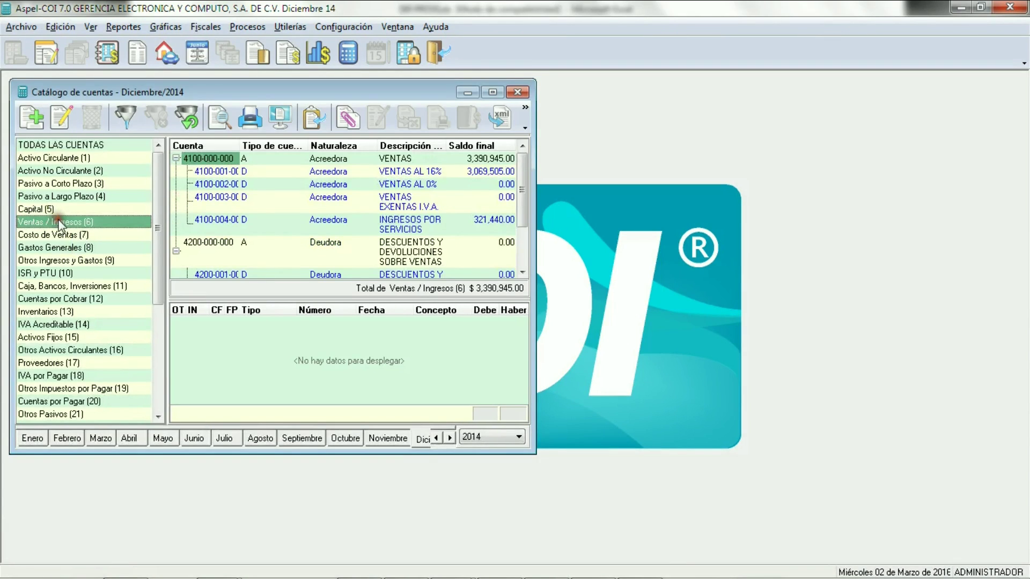
{"action": "left_click", "coordinate": [492, 91]}
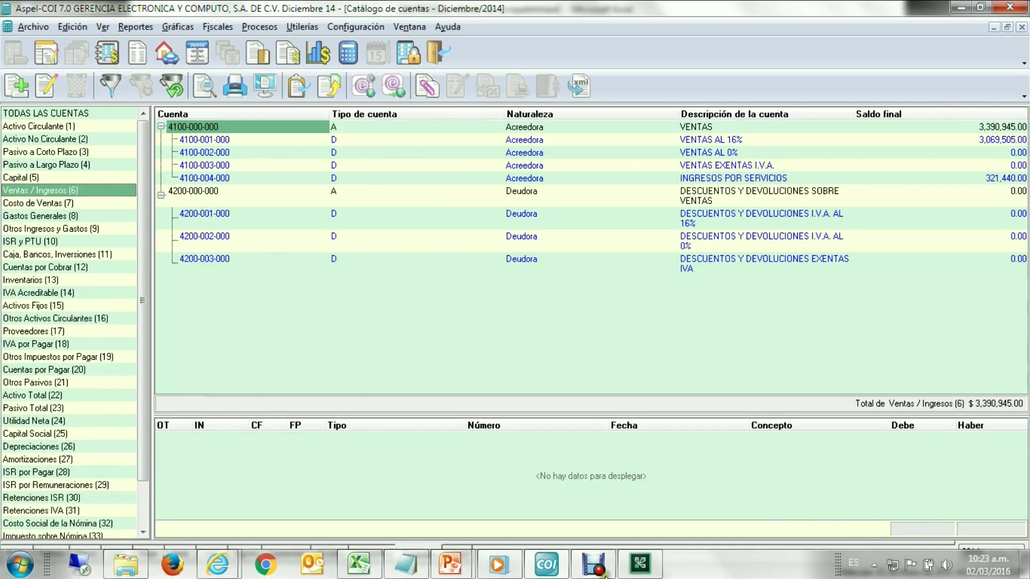
Return to ISR PROVI.xls in Excel and display the Aspel-COI add-in tools, admitting the waiting Adobe Connect guest
{"action": "mouse_move", "coordinate": [550, 576]}
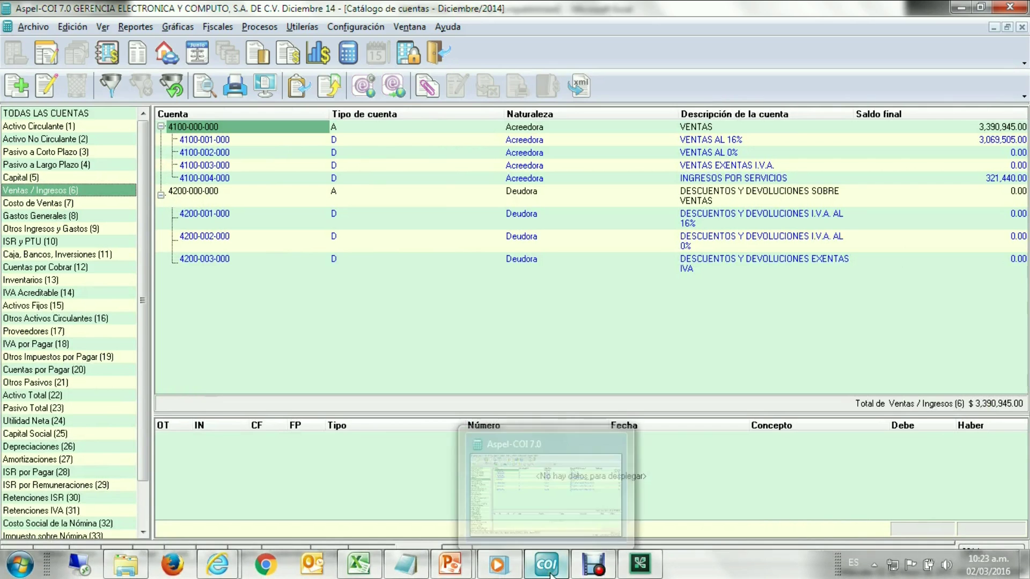
{"action": "left_click", "coordinate": [551, 575]}
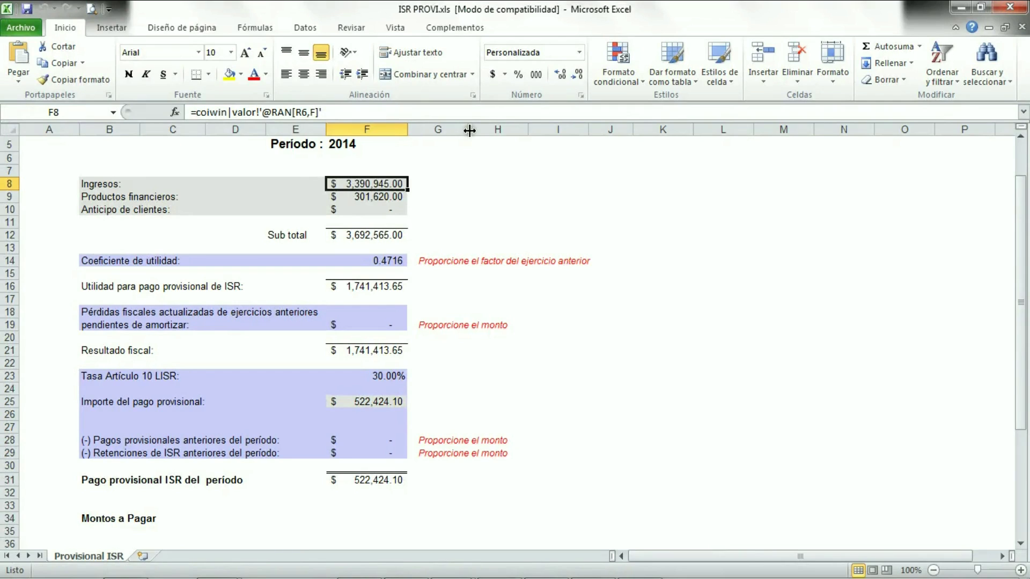
{"action": "left_click", "coordinate": [461, 31]}
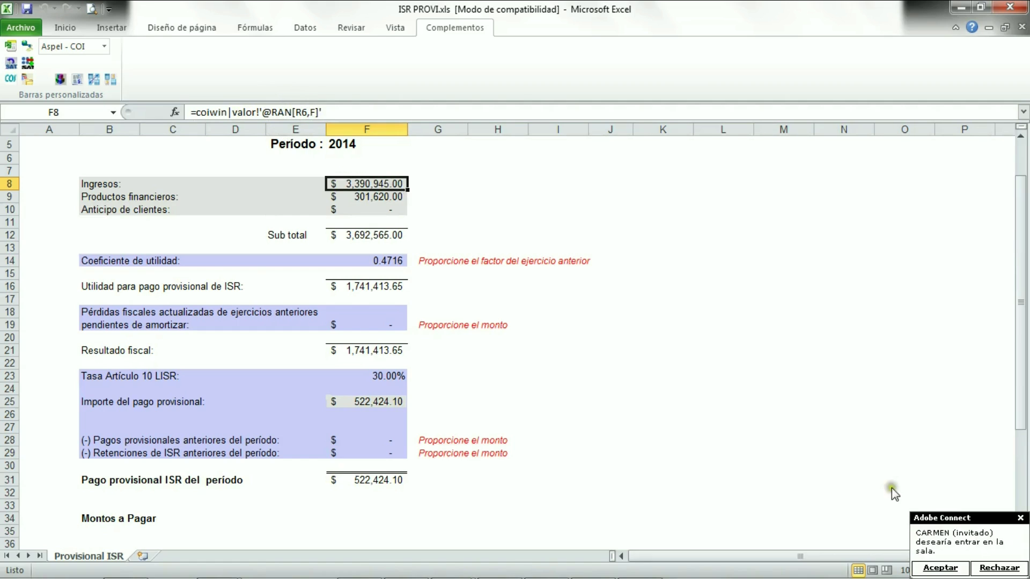
{"action": "left_click", "coordinate": [955, 569]}
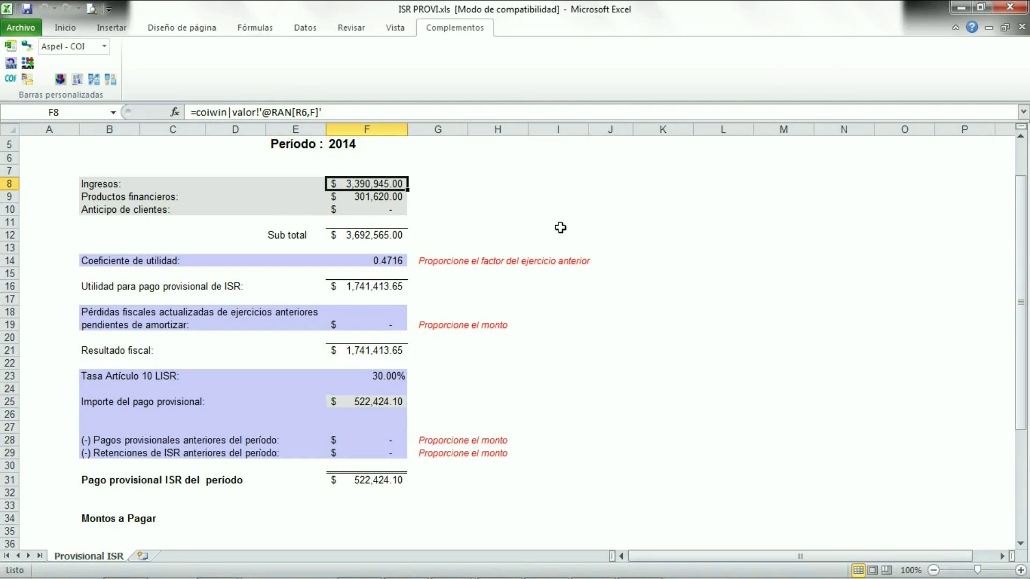
Examine the Productos financieros and Ingresos formulas, compare Ingresos with the Ventas / Ingresos total in Aspel-COI, and return to Excel
{"action": "left_click", "coordinate": [347, 199]}
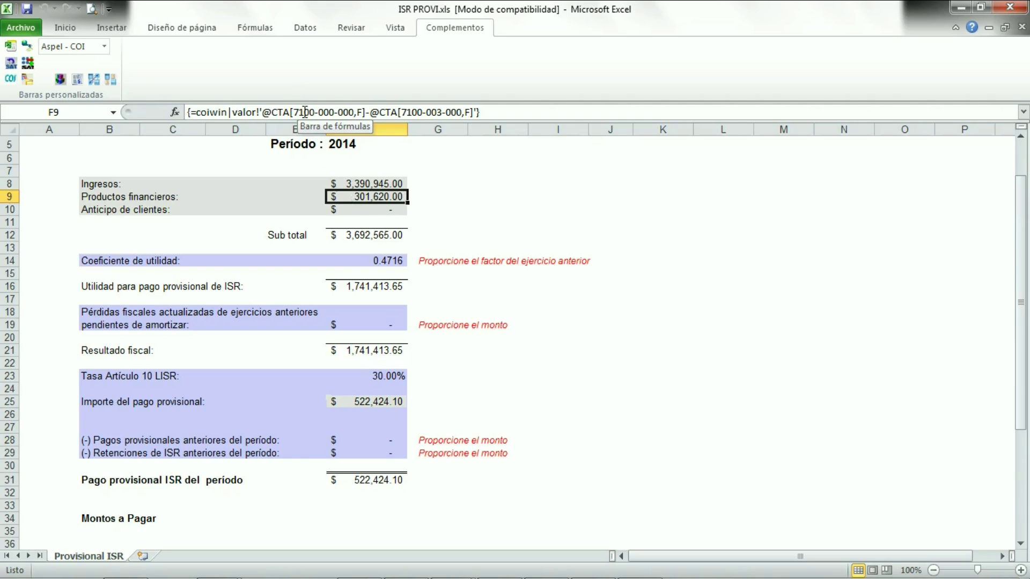
{"action": "left_click", "coordinate": [373, 184]}
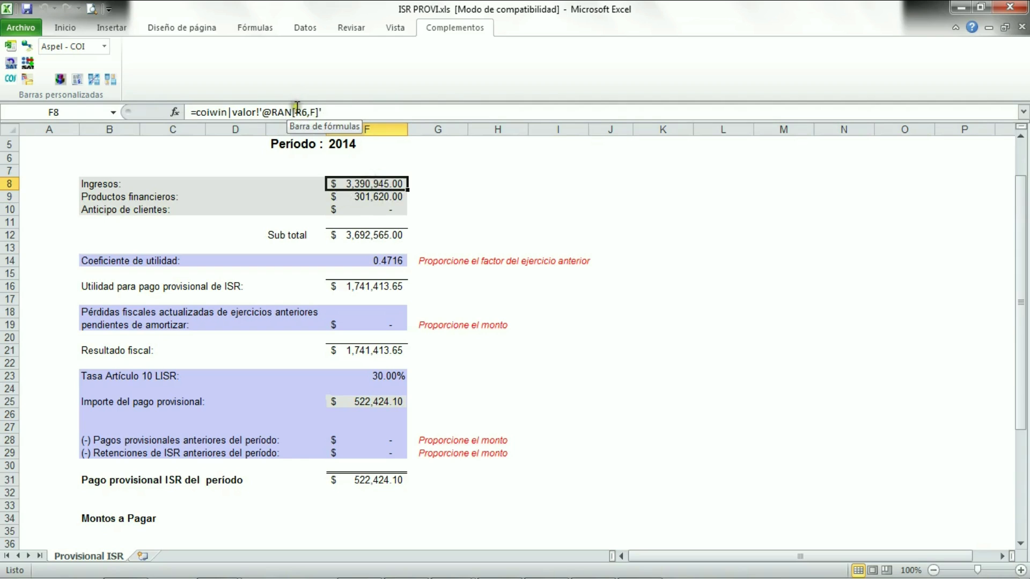
{"action": "mouse_move", "coordinate": [412, 574]}
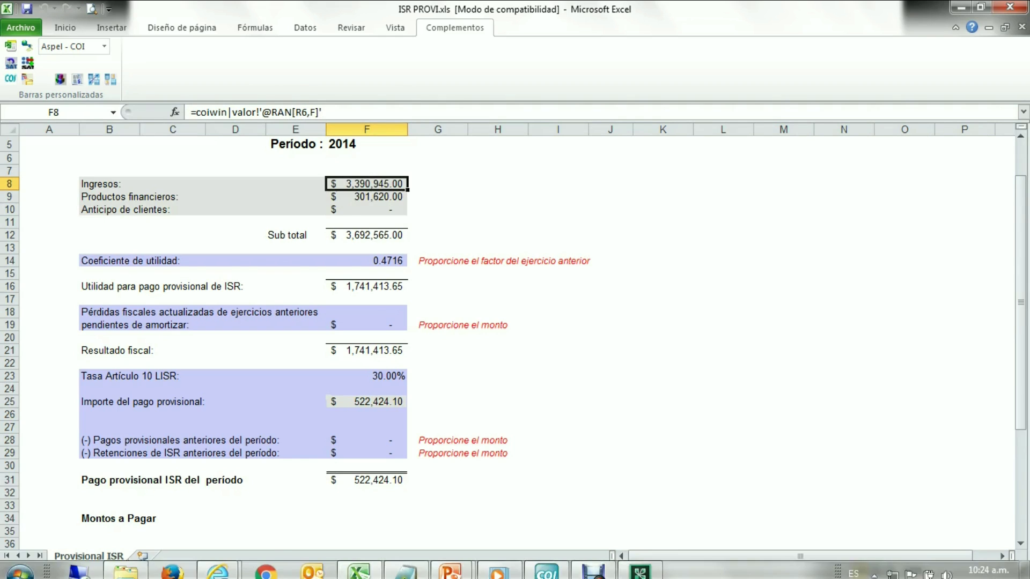
{"action": "left_click", "coordinate": [563, 572]}
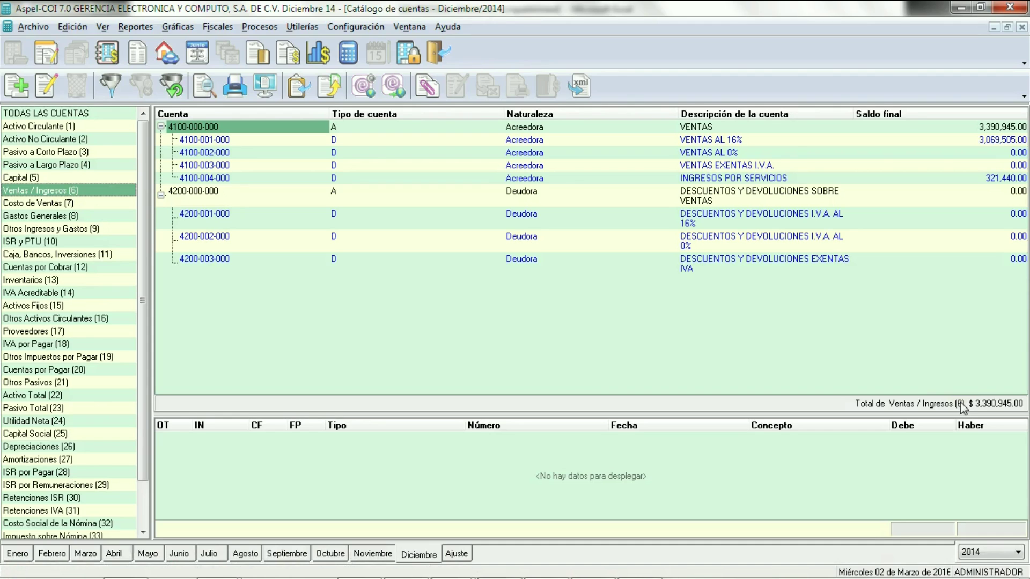
{"action": "mouse_move", "coordinate": [462, 576]}
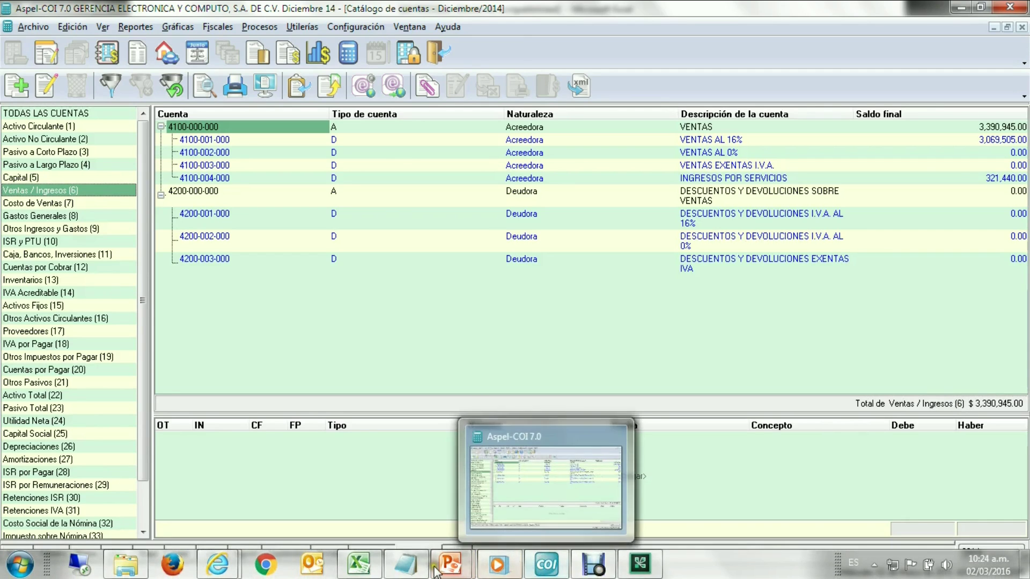
{"action": "mouse_move", "coordinate": [379, 570]}
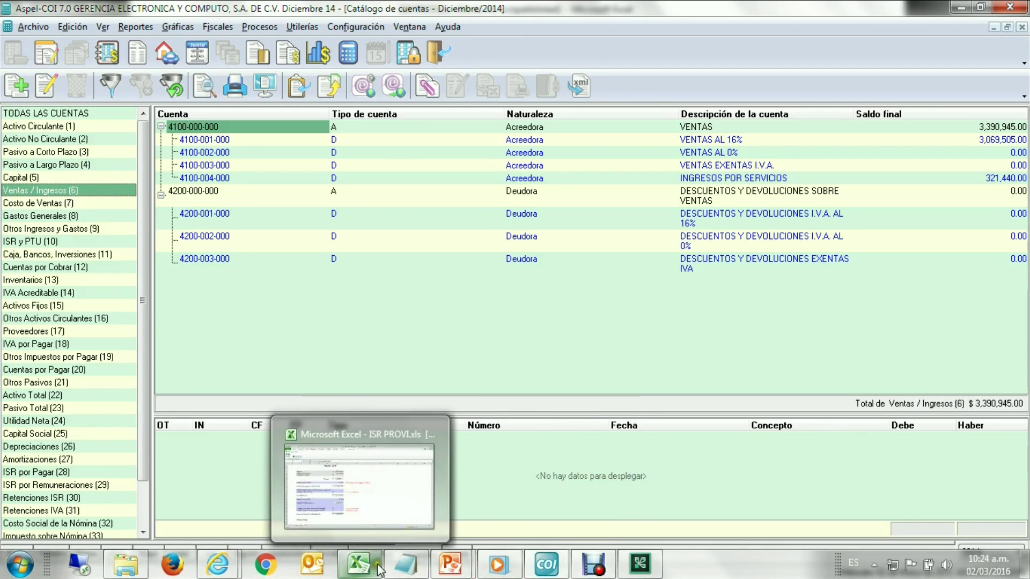
{"action": "left_click", "coordinate": [372, 494]}
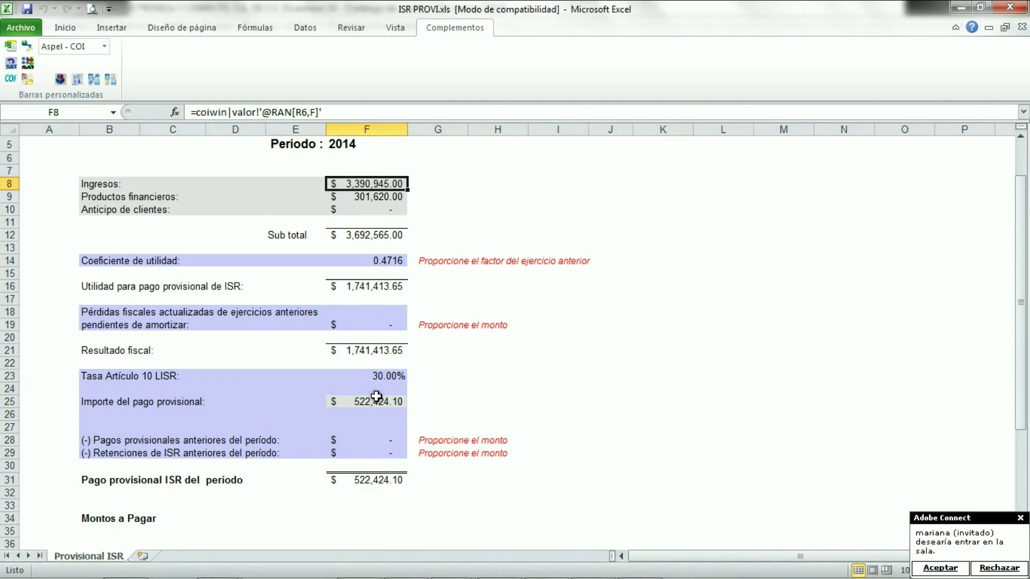
Admit the waiting guest and examine column F from Importe del pago provisional up to the period and back down below Utilidad para pago provisional
{"action": "left_click", "coordinate": [945, 569]}
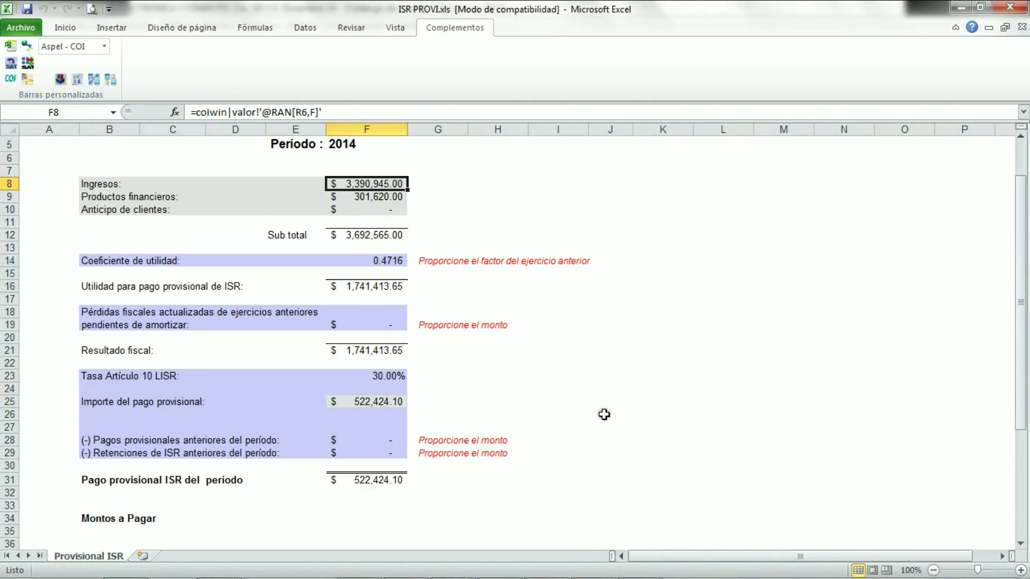
{"action": "left_click", "coordinate": [373, 402]}
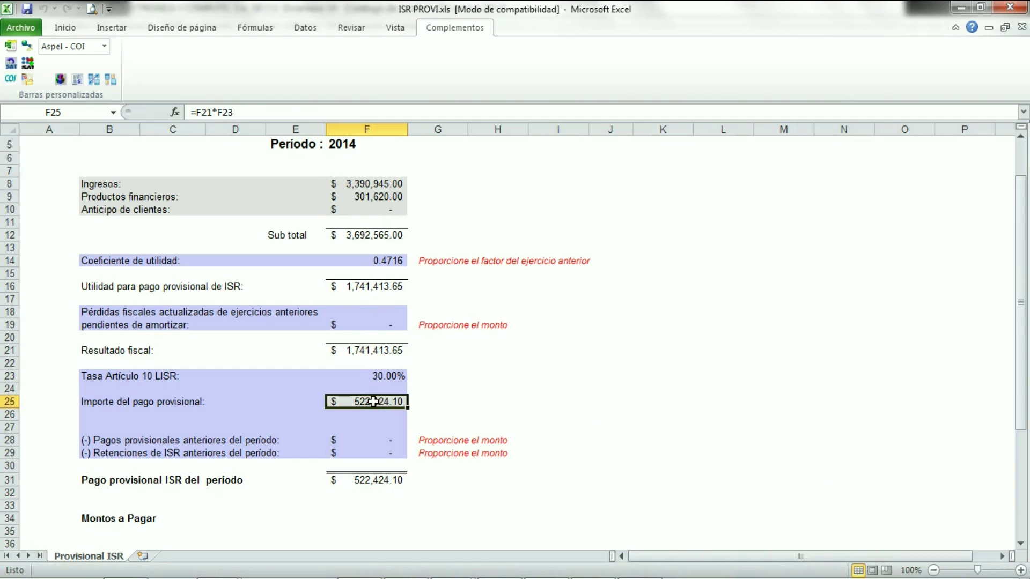
{"action": "key", "text": "Up"}
{"action": "key", "text": "Up"}
{"action": "key", "text": "Up"}
{"action": "key", "text": "Up"}
{"action": "key", "text": "Up"}
{"action": "key", "text": "Up"}
{"action": "key", "text": "Up"}
{"action": "key", "text": "Up"}
{"action": "key", "text": "Up"}
{"action": "key", "text": "Up"}
{"action": "key", "text": "Up"}
{"action": "key", "text": "Up"}
{"action": "key", "text": "Up"}
{"action": "key", "text": "Up"}
{"action": "key", "text": "Up"}
{"action": "key", "text": "Up"}
{"action": "key", "text": "Up"}
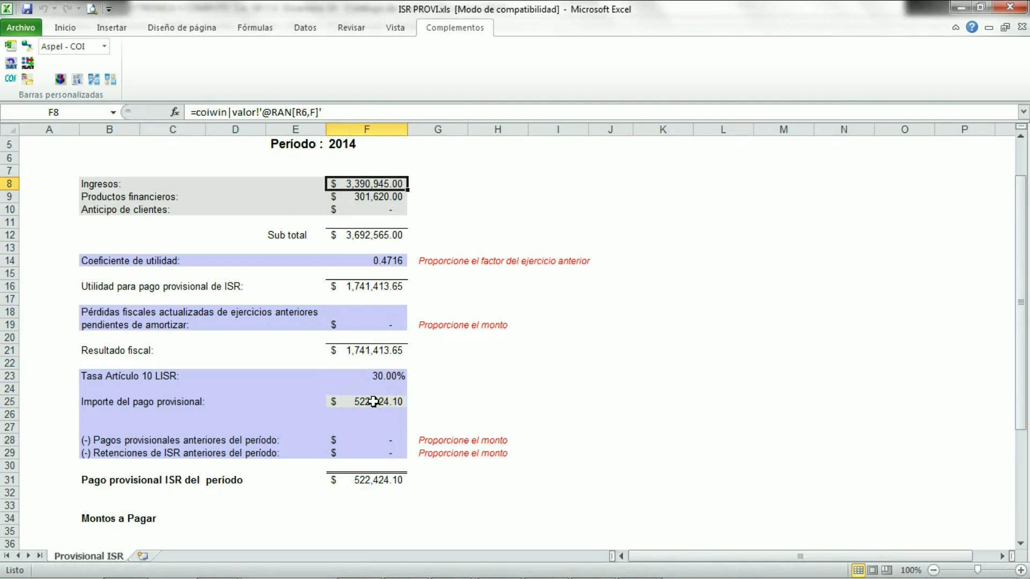
{"action": "key", "text": "Up"}
{"action": "key", "text": "Up"}
{"action": "key", "text": "Up"}
{"action": "key", "text": "Down"}
{"action": "key", "text": "Down"}
{"action": "key", "text": "Down"}
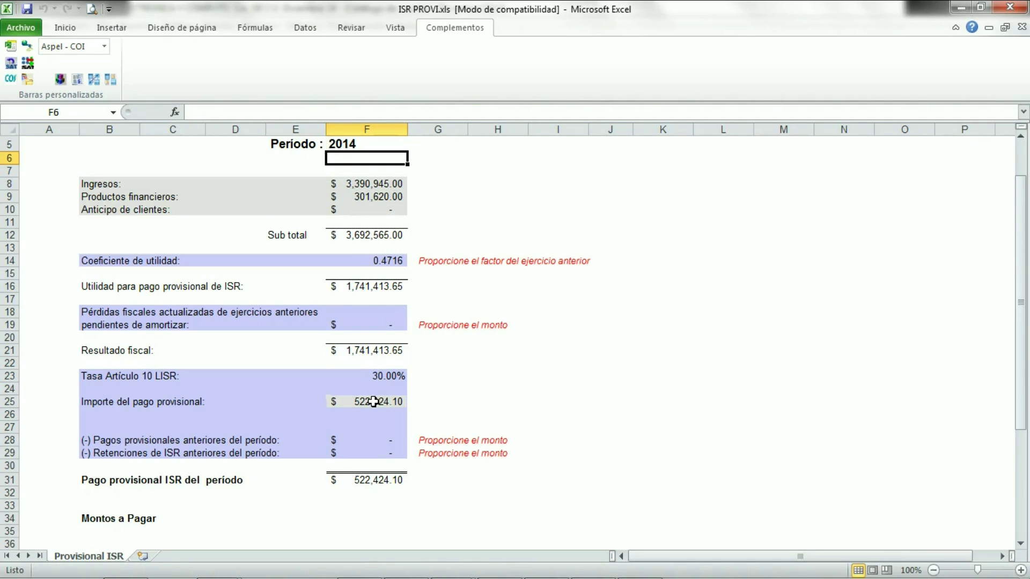
{"action": "key", "text": "Down"}
{"action": "key", "text": "Down"}
{"action": "key", "text": "Down"}
{"action": "key", "text": "Down"}
{"action": "key", "text": "Down"}
{"action": "key", "text": "Down"}
{"action": "key", "text": "Down"}
{"action": "key", "text": "Down"}
{"action": "key", "text": "Down"}
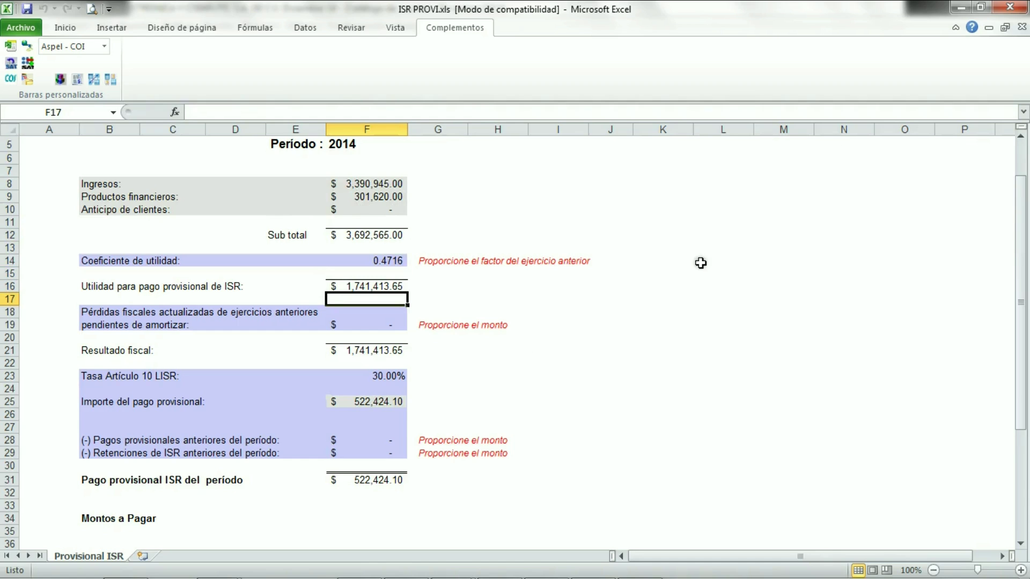
Switch to Aspel-COI, close the account catalog, and open the annual ISR tax sheet DAISR.xls with its data links updated
{"action": "left_click", "coordinate": [542, 571]}
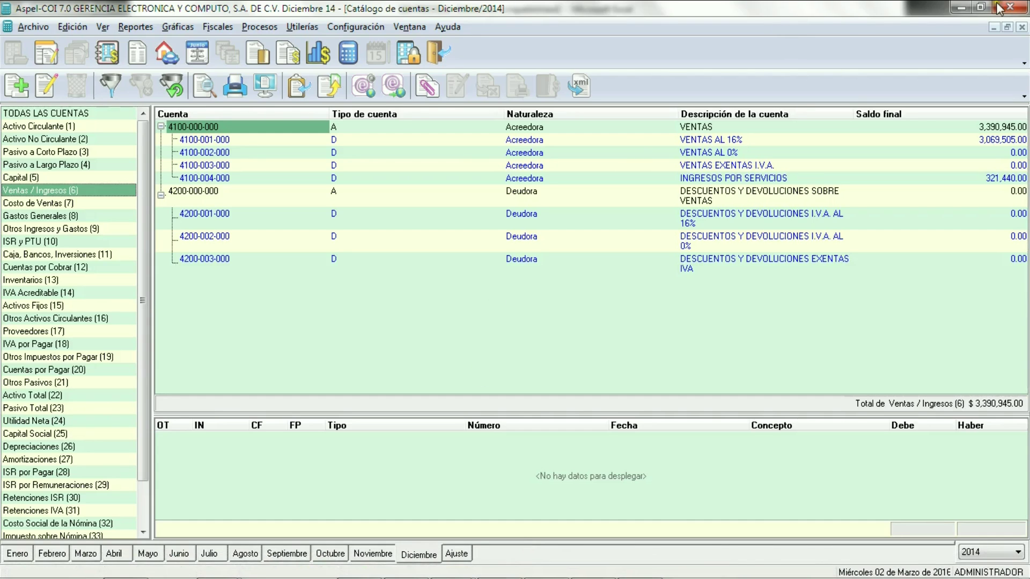
{"action": "left_click", "coordinate": [1022, 27]}
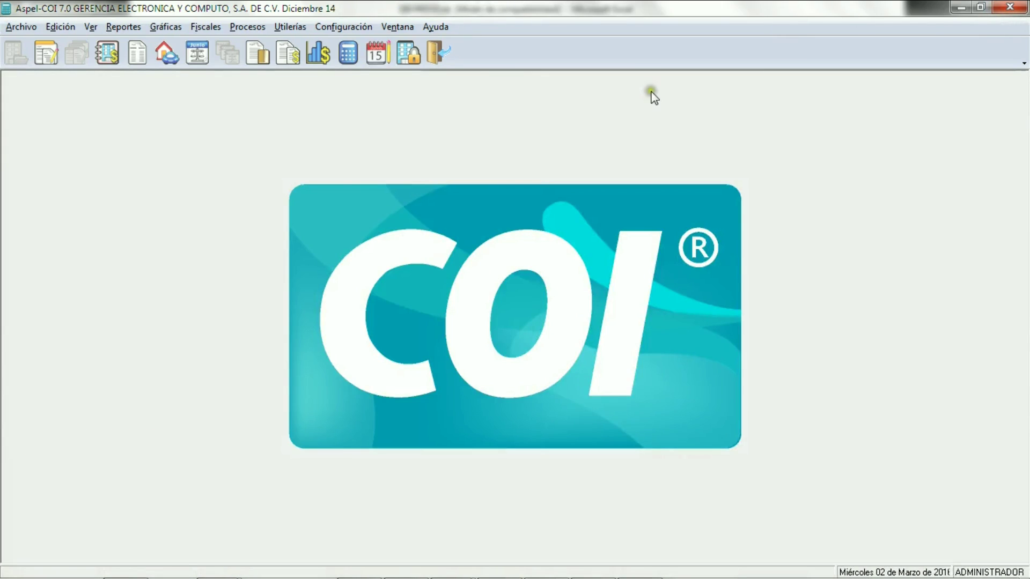
{"action": "left_click", "coordinate": [208, 28]}
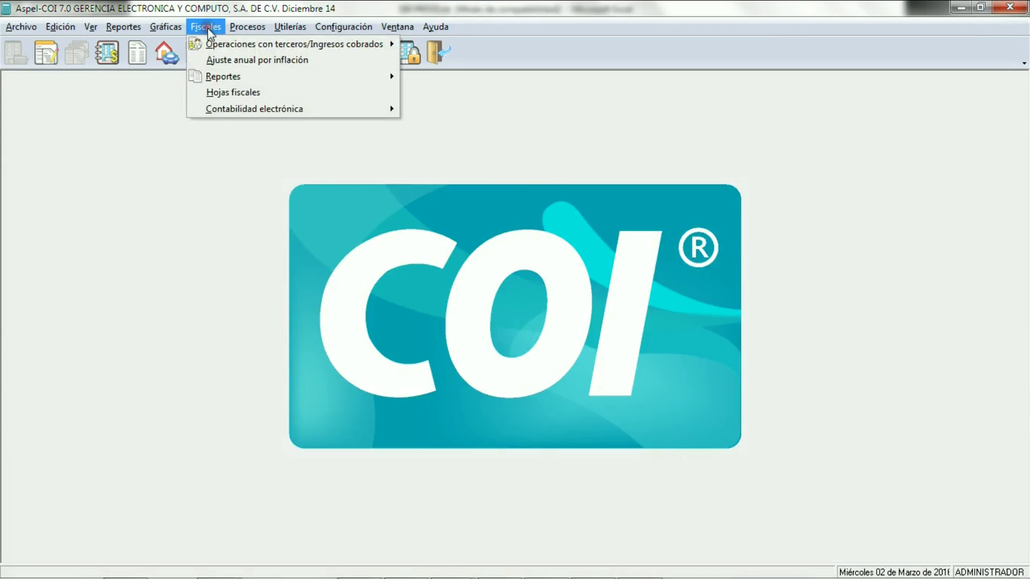
{"action": "left_click", "coordinate": [386, 92]}
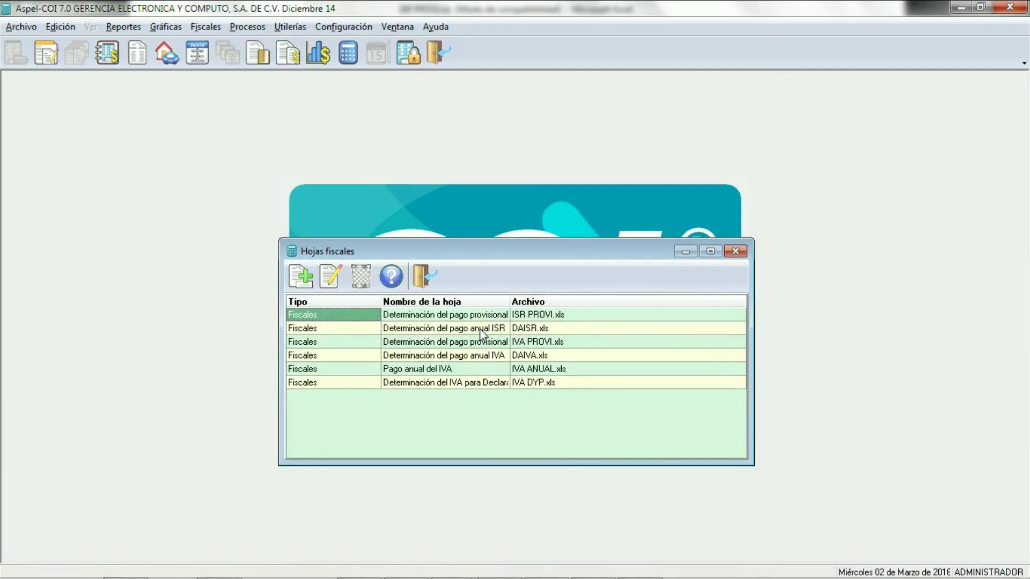
{"action": "double_click", "coordinate": [479, 328]}
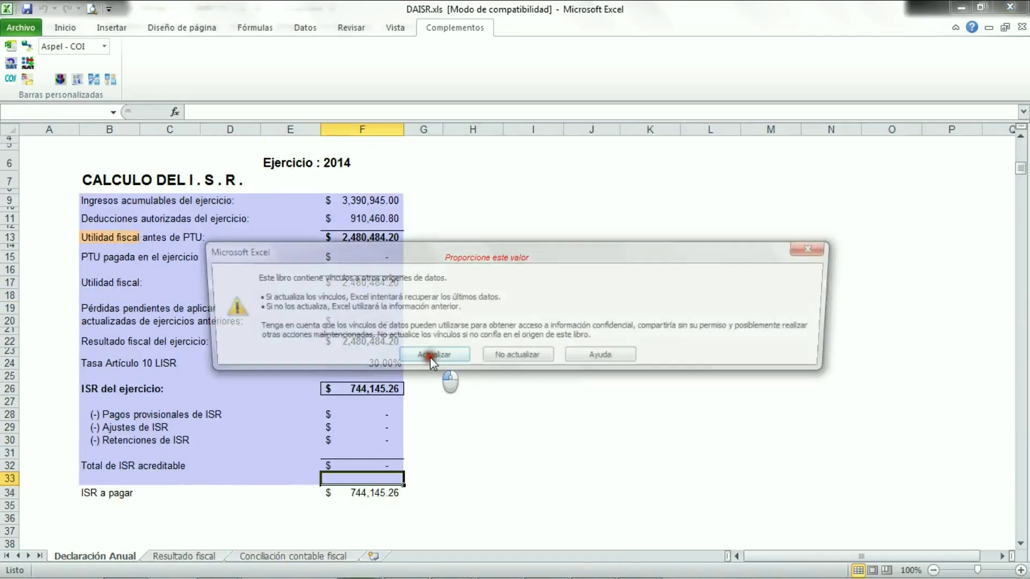
{"action": "left_click", "coordinate": [430, 359]}
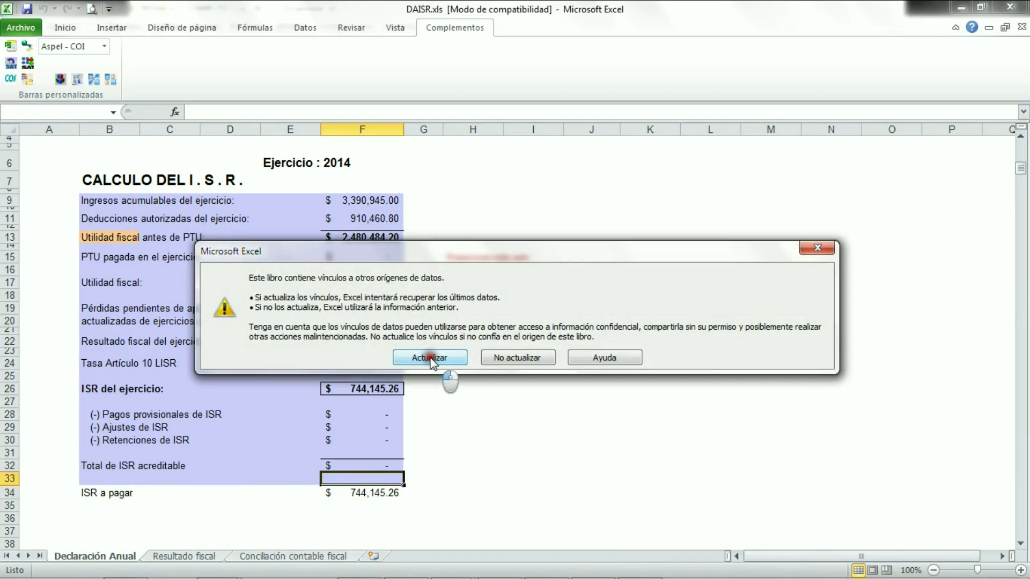
Update the workbook's data links and examine the Ingresos acumulables and Deducciones autorizadas formulas on Declaración Anual
{"action": "left_click", "coordinate": [431, 359]}
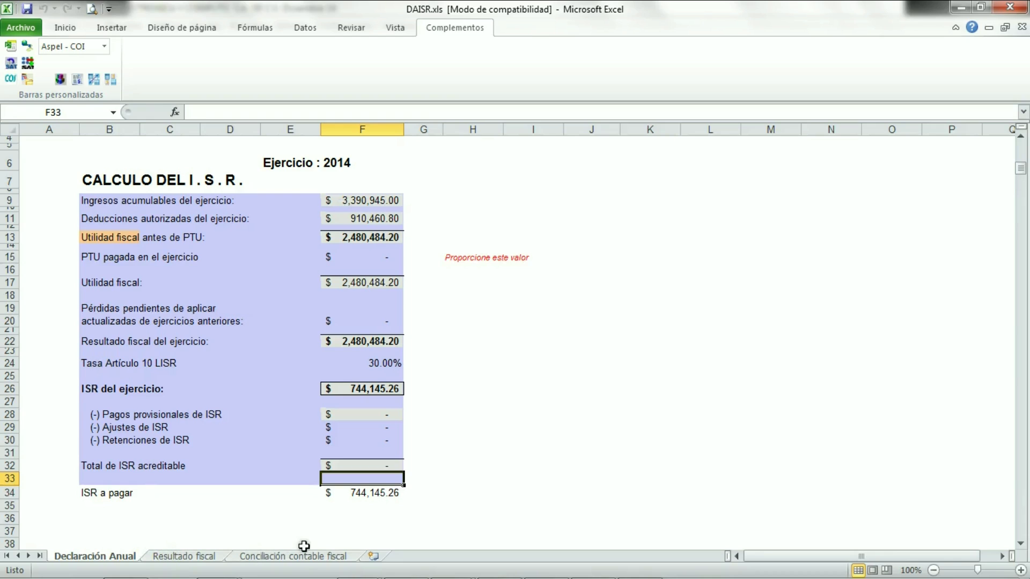
{"action": "left_click", "coordinate": [367, 200]}
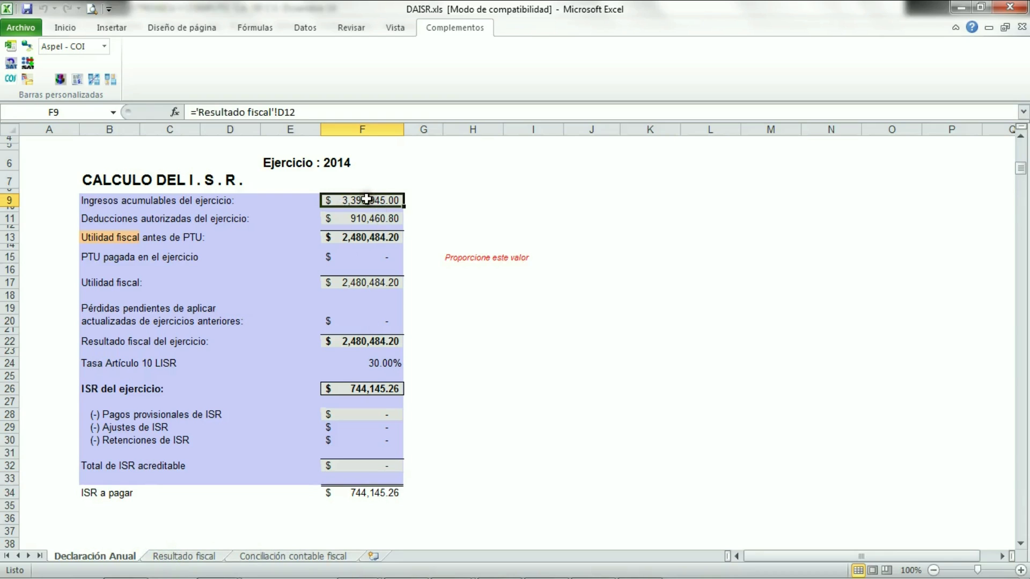
{"action": "key", "text": "Down"}
{"action": "key", "text": "Down"}
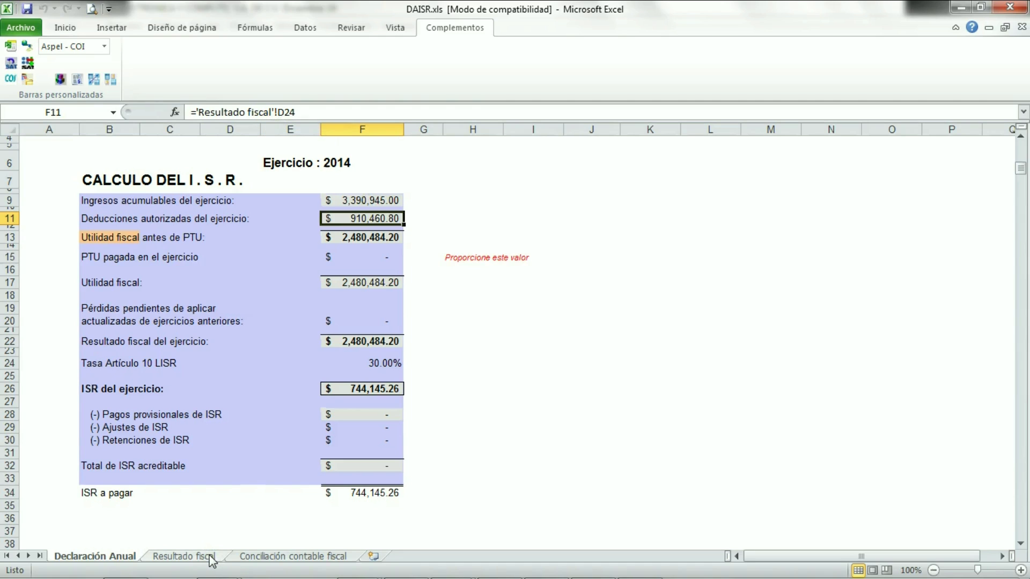
Show the beginning of the Resultado fiscal sheet and examine the Total deducciones autorizadas formula
{"action": "left_click", "coordinate": [184, 556]}
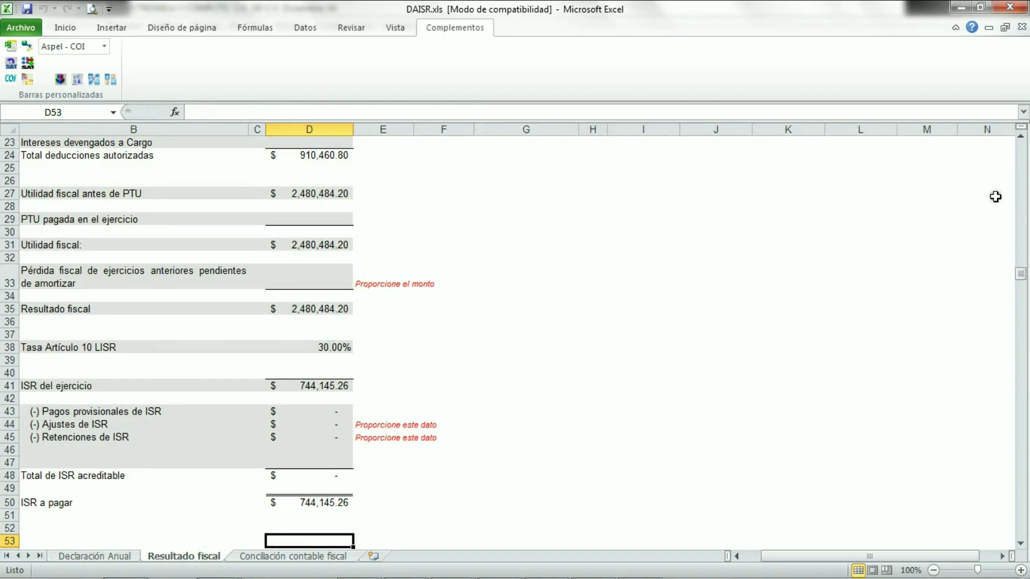
{"action": "left_click", "coordinate": [1019, 188]}
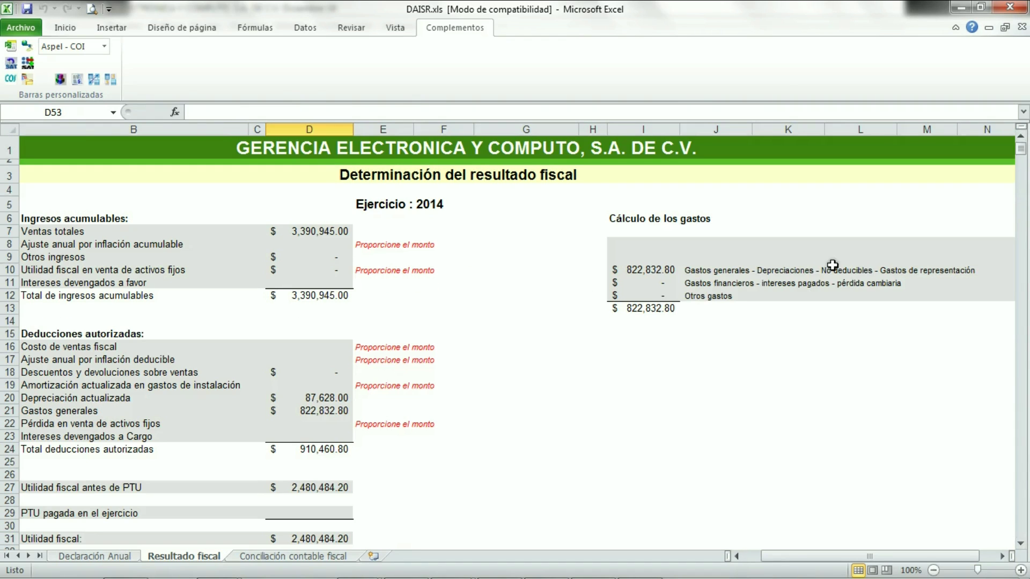
{"action": "left_click", "coordinate": [315, 448]}
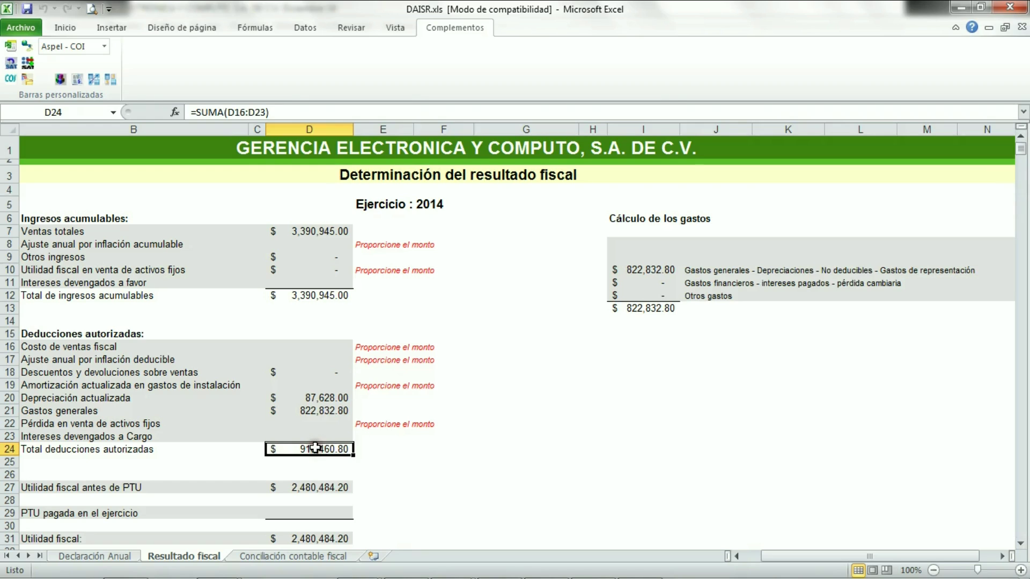
Examine the Ingresos acumulables cells from Ajuste anual por inflación acumulable to Intereses devengados a favor, returning to the Otros ingresos formula
{"action": "left_click", "coordinate": [320, 249]}
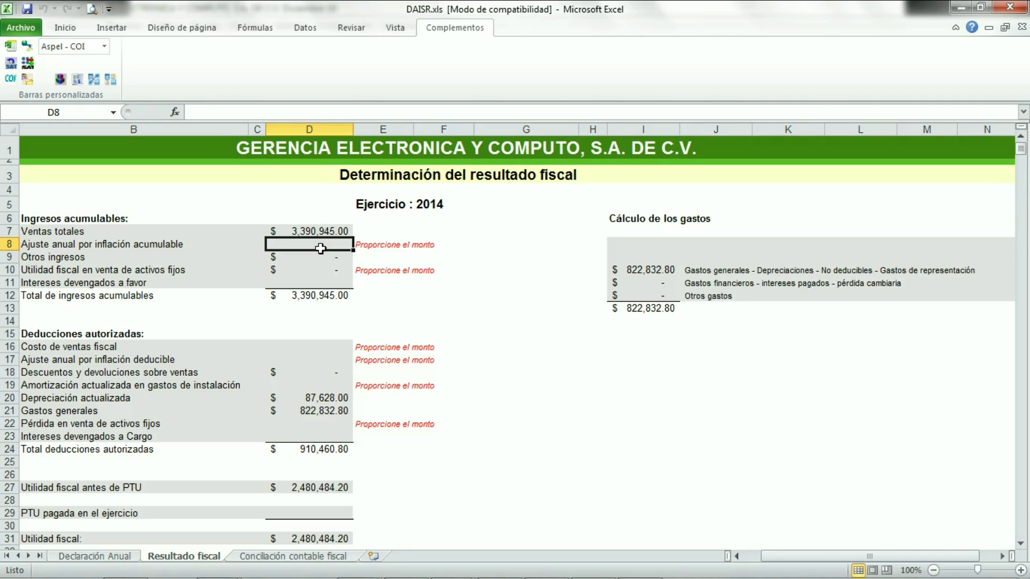
{"action": "key", "text": "Down"}
{"action": "key", "text": "Down"}
{"action": "key", "text": "Down"}
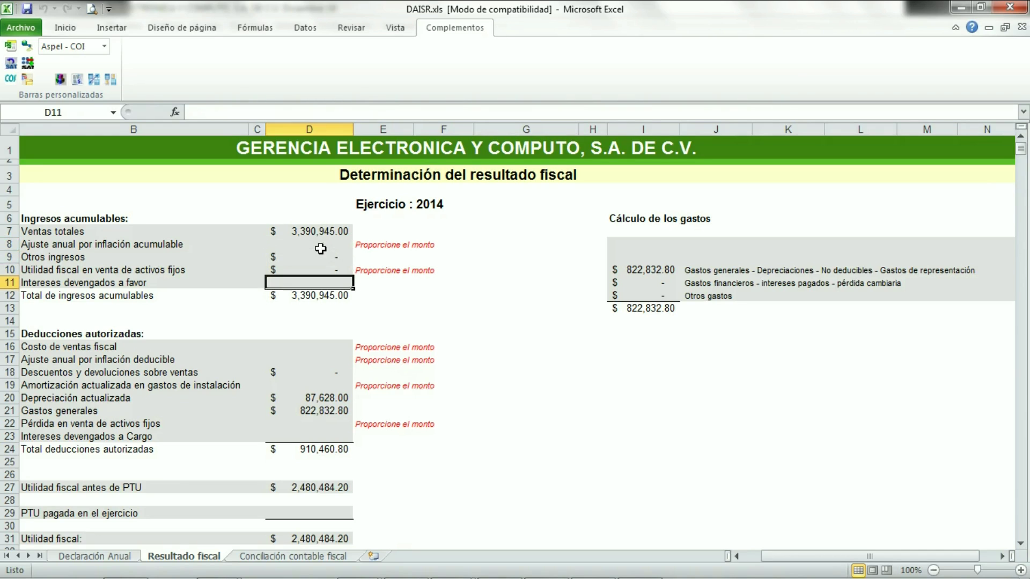
{"action": "key", "text": "Up"}
{"action": "key", "text": "Up"}
{"action": "key", "text": "Up"}
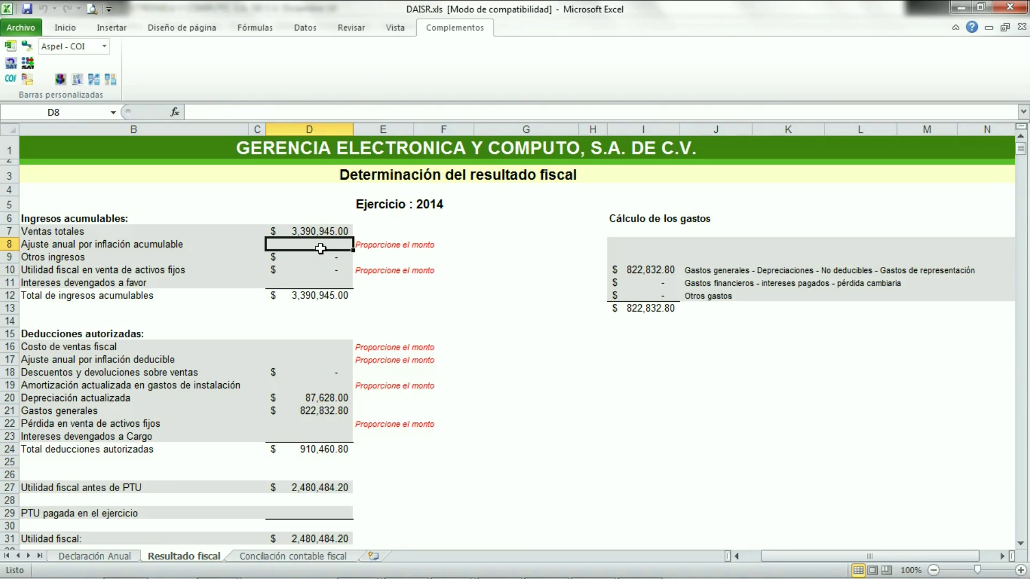
{"action": "key", "text": "Down"}
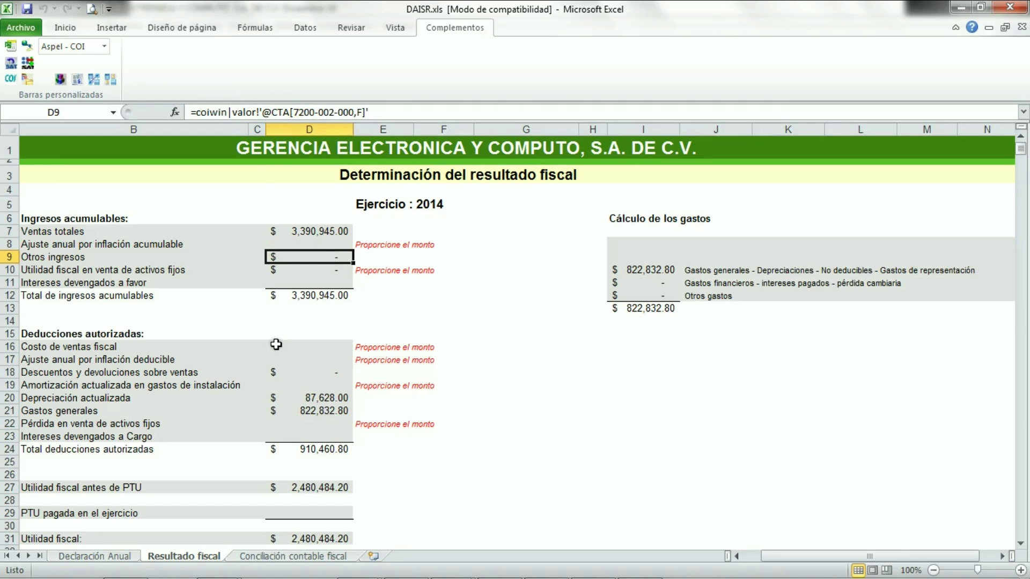
Examine column D from Otros ingresos through Deducciones autorizadas, including the Depreciación actualizada and Gastos generales cells
{"action": "key", "text": "Down"}
{"action": "key", "text": "Down"}
{"action": "key", "text": "Down"}
{"action": "key", "text": "Down"}
{"action": "key", "text": "Down"}
{"action": "key", "text": "Down"}
{"action": "key", "text": "Down"}
{"action": "key", "text": "Down"}
{"action": "key", "text": "Up"}
{"action": "key", "text": "Down"}
{"action": "key", "text": "Down"}
{"action": "key", "text": "Down"}
{"action": "key", "text": "Down"}
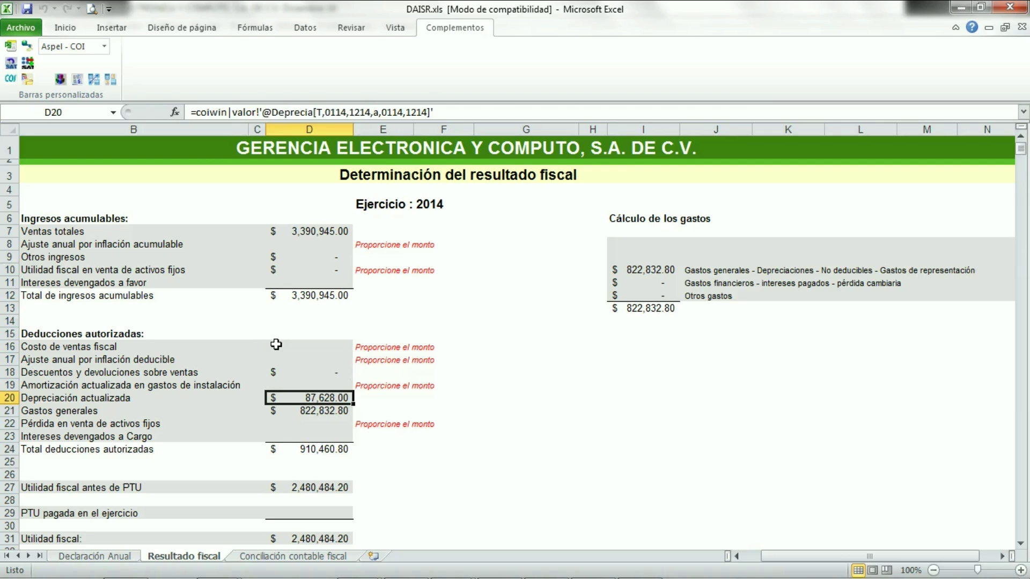
{"action": "key", "text": "Down"}
{"action": "key", "text": "Down"}
{"action": "key", "text": "Up"}
{"action": "key", "text": "Up"}
Examine the first Aspel-COI formula under Cálculo de los gastos in cell I10
{"action": "key", "text": "Right"}
{"action": "key", "text": "Right"}
{"action": "key", "text": "Right"}
{"action": "key", "text": "Right"}
{"action": "key", "text": "Up"}
{"action": "key", "text": "Up"}
{"action": "key", "text": "Up"}
{"action": "key", "text": "Up"}
{"action": "key", "text": "Up"}
{"action": "key", "text": "Up"}
{"action": "key", "text": "Up"}
{"action": "key", "text": "Up"}
{"action": "key", "text": "Up"}
{"action": "key", "text": "Up"}
{"action": "key", "text": "Right"}
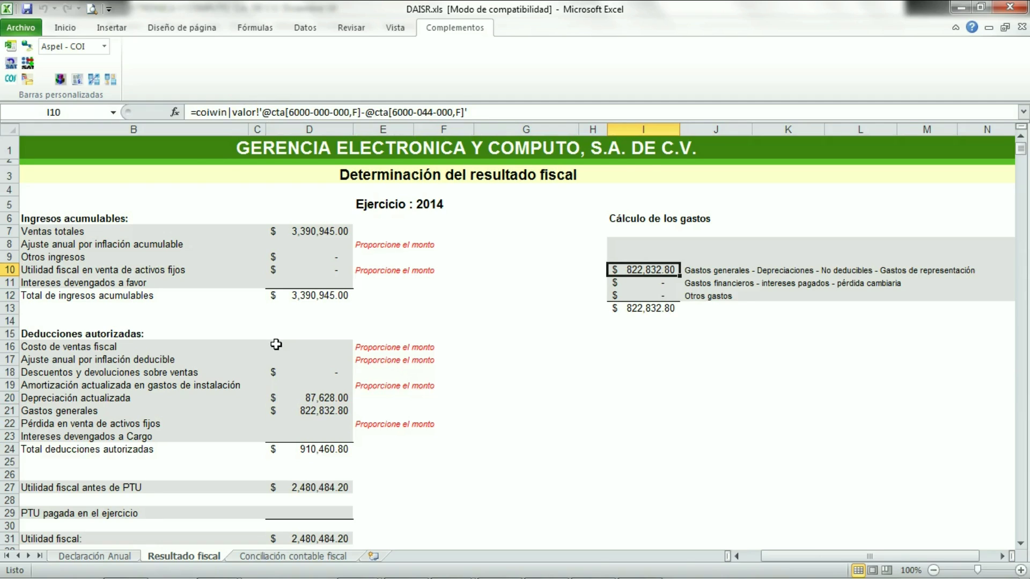
Return to column D and review the rows from Intereses devengados a favor down to Depreciación actualizada
{"action": "key", "text": "Left"}
{"action": "key", "text": "Left"}
{"action": "key", "text": "Left"}
{"action": "key", "text": "Left"}
{"action": "key", "text": "Left"}
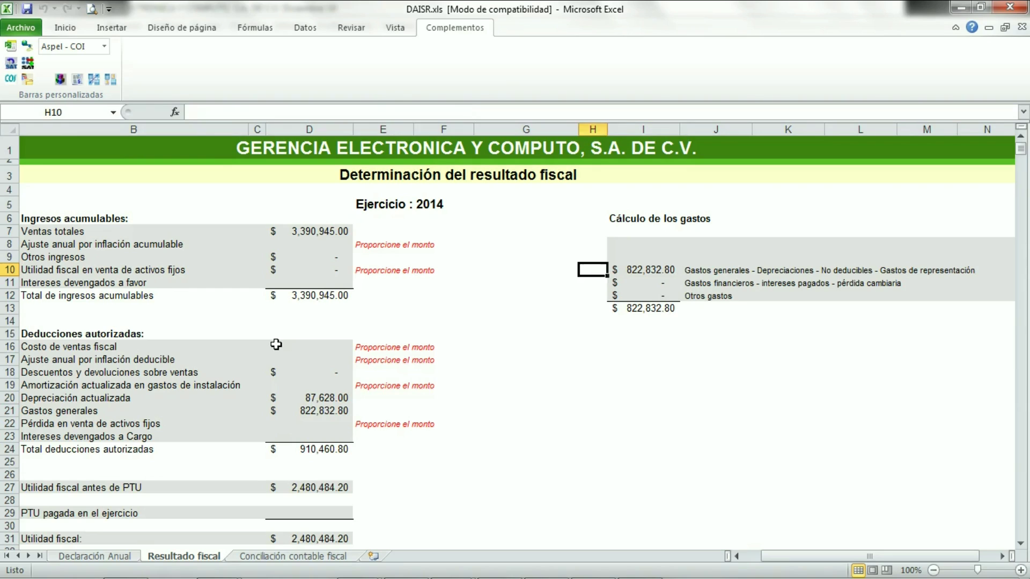
{"action": "key", "text": "Down"}
{"action": "key", "text": "Down"}
{"action": "key", "text": "Down"}
{"action": "key", "text": "Down"}
{"action": "key", "text": "Down"}
{"action": "key", "text": "Down"}
{"action": "key", "text": "Down"}
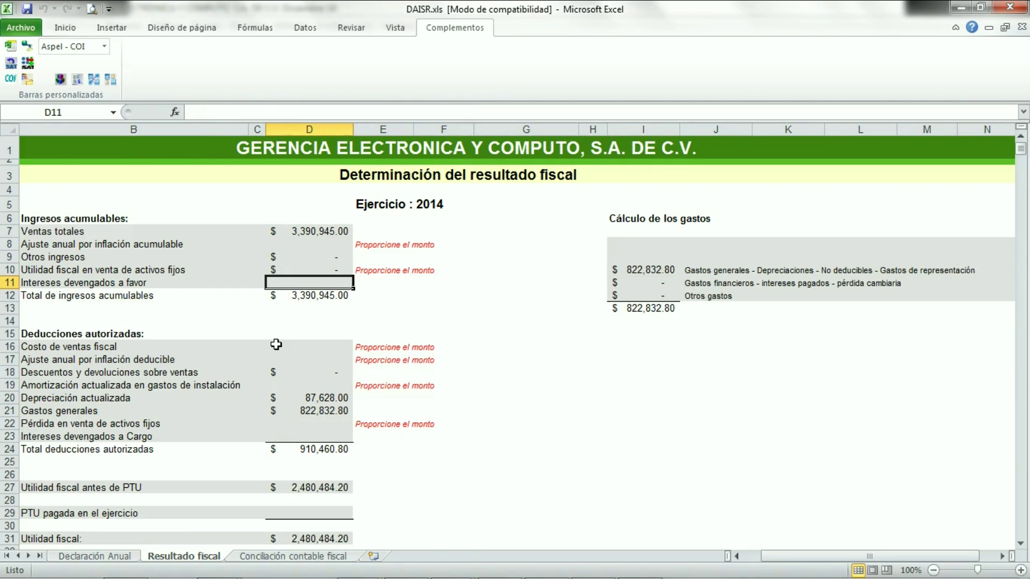
{"action": "key", "text": "Down"}
{"action": "key", "text": "Down"}
{"action": "key", "text": "Down"}
{"action": "key", "text": "Down"}
{"action": "key", "text": "Down"}
{"action": "key", "text": "Down"}
{"action": "key", "text": "Down"}
{"action": "key", "text": "Down"}
{"action": "key", "text": "Down"}
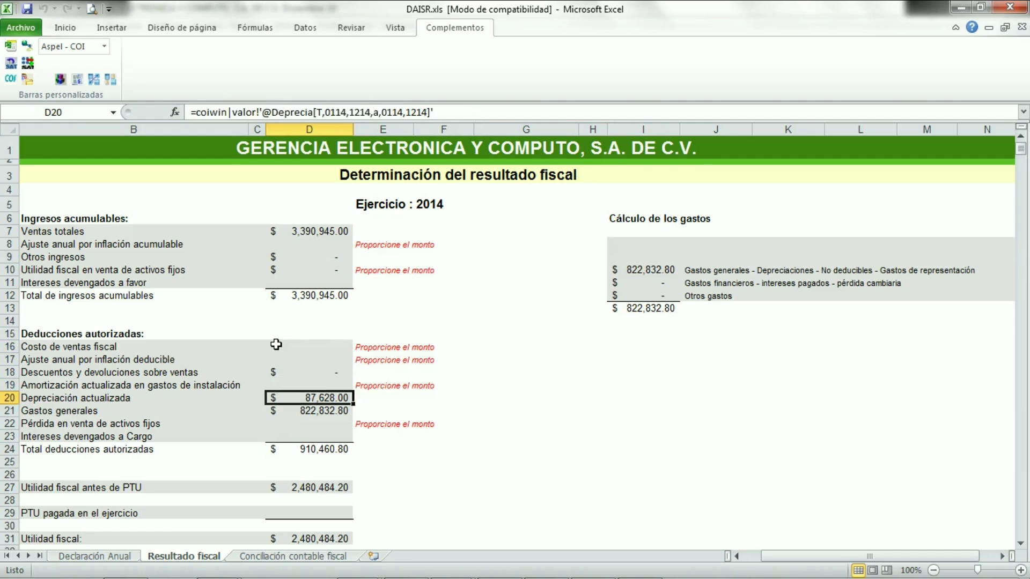
Review the rest of the Resultado fiscal column D, from Gastos generales to below ISR a pagar
{"action": "key", "text": "Down"}
{"action": "key", "text": "Down"}
{"action": "key", "text": "Down"}
{"action": "key", "text": "Down"}
{"action": "key", "text": "Down"}
{"action": "key", "text": "Down"}
{"action": "key", "text": "Down"}
{"action": "key", "text": "Down"}
{"action": "key", "text": "Down"}
{"action": "key", "text": "Down"}
{"action": "key", "text": "Down"}
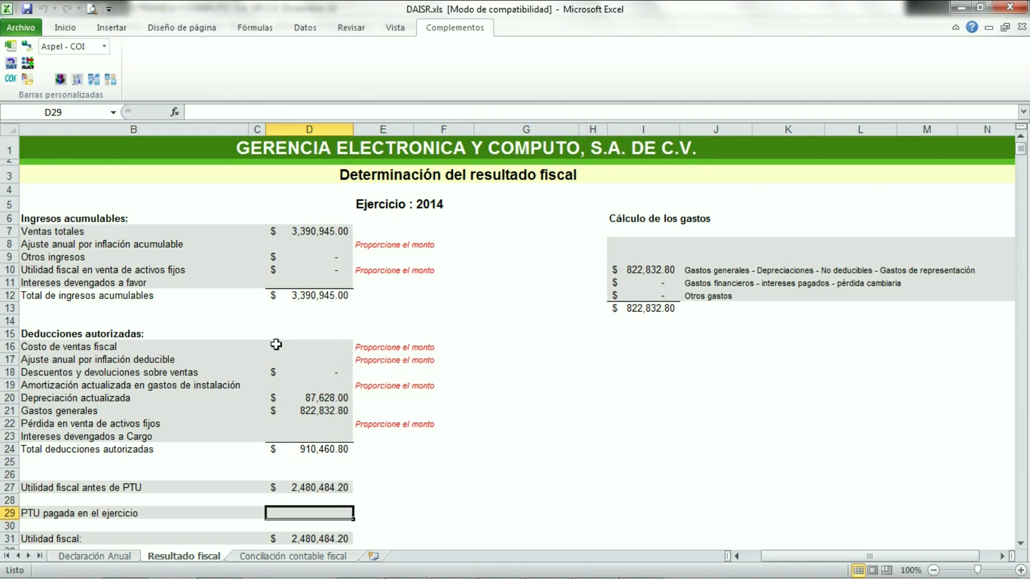
{"action": "key", "text": "Down"}
{"action": "key", "text": "Down"}
{"action": "key", "text": "Down"}
{"action": "key", "text": "Down"}
{"action": "key", "text": "Down"}
{"action": "key", "text": "Down"}
{"action": "key", "text": "Down"}
{"action": "key", "text": "Down"}
{"action": "key", "text": "Down"}
{"action": "key", "text": "Down"}
{"action": "key", "text": "Down"}
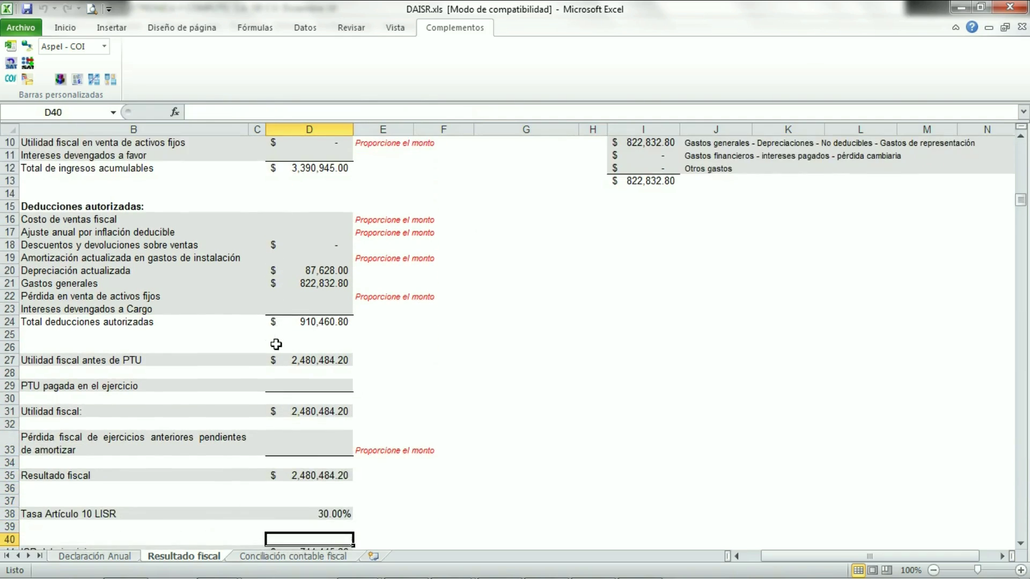
{"action": "key", "text": "Down"}
{"action": "key", "text": "Down"}
{"action": "key", "text": "Down"}
{"action": "key", "text": "Down"}
{"action": "key", "text": "Down"}
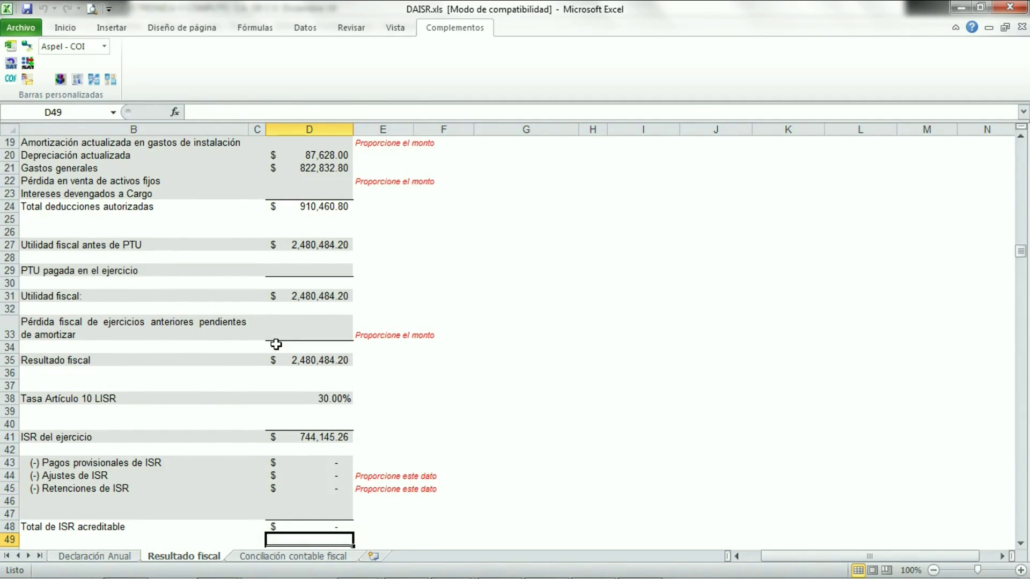
{"action": "key", "text": "Down"}
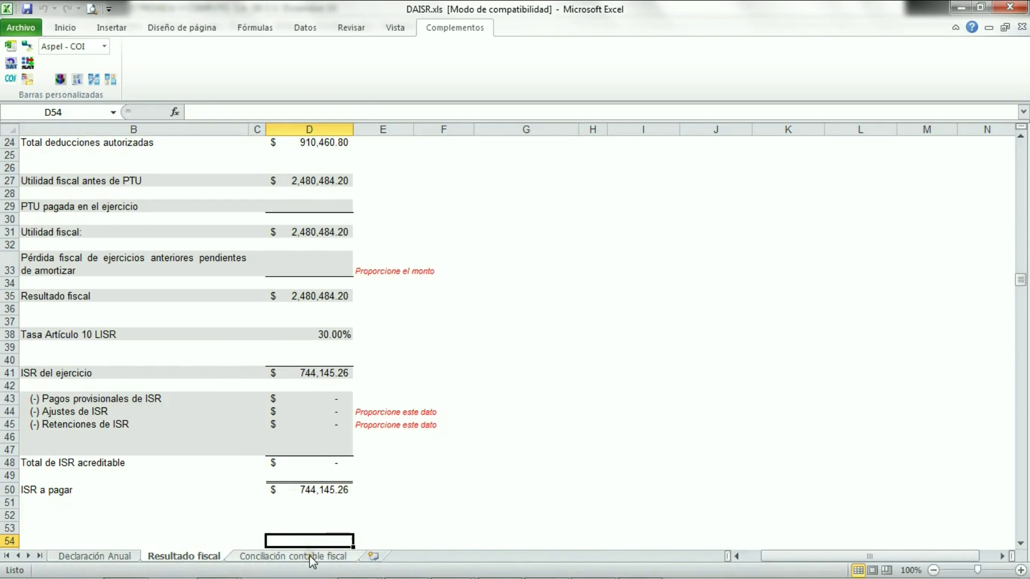
Open the Conciliación contable fiscal sheet and review column E from below ISR a pagar up to the sheet's heading
{"action": "left_click", "coordinate": [311, 557]}
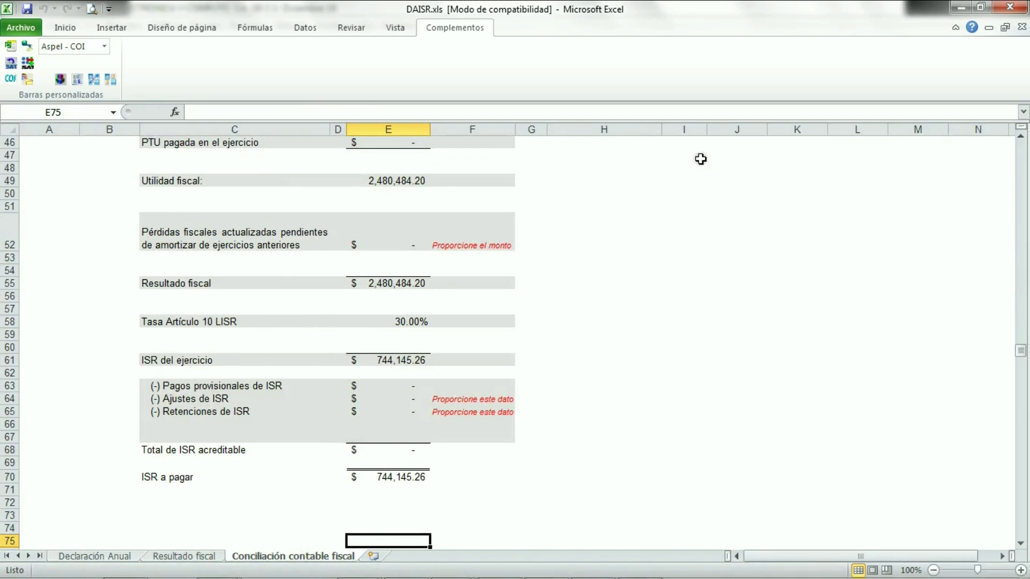
{"action": "left_click", "coordinate": [1022, 167]}
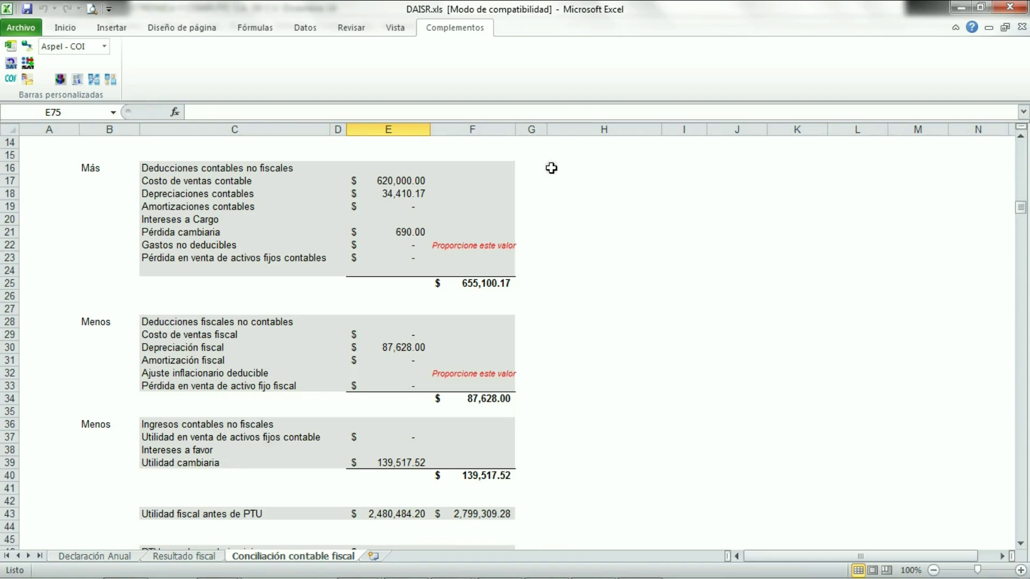
{"action": "key", "text": "Up"}
{"action": "key", "text": "Up"}
{"action": "key", "text": "Up"}
{"action": "key", "text": "Up"}
{"action": "key", "text": "Up"}
{"action": "key", "text": "Up"}
{"action": "key", "text": "Up"}
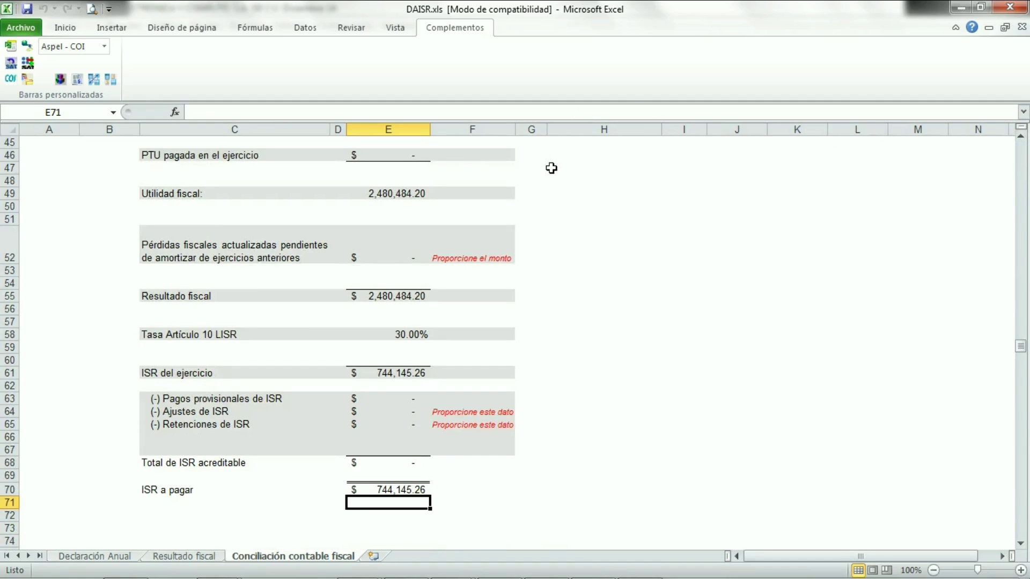
{"action": "key", "text": "Up"}
{"action": "key", "text": "Up"}
{"action": "key", "text": "Up"}
{"action": "key", "text": "Up"}
{"action": "key", "text": "Up"}
{"action": "key", "text": "Up"}
{"action": "key", "text": "Up"}
{"action": "key", "text": "Up"}
{"action": "key", "text": "Up"}
{"action": "key", "text": "Up"}
{"action": "key", "text": "Up"}
{"action": "key", "text": "Up"}
{"action": "key", "text": "Up"}
{"action": "key", "text": "Up"}
{"action": "key", "text": "Up"}
{"action": "key", "text": "Up"}
{"action": "key", "text": "Up"}
{"action": "key", "text": "Up"}
{"action": "key", "text": "Up"}
{"action": "key", "text": "Up"}
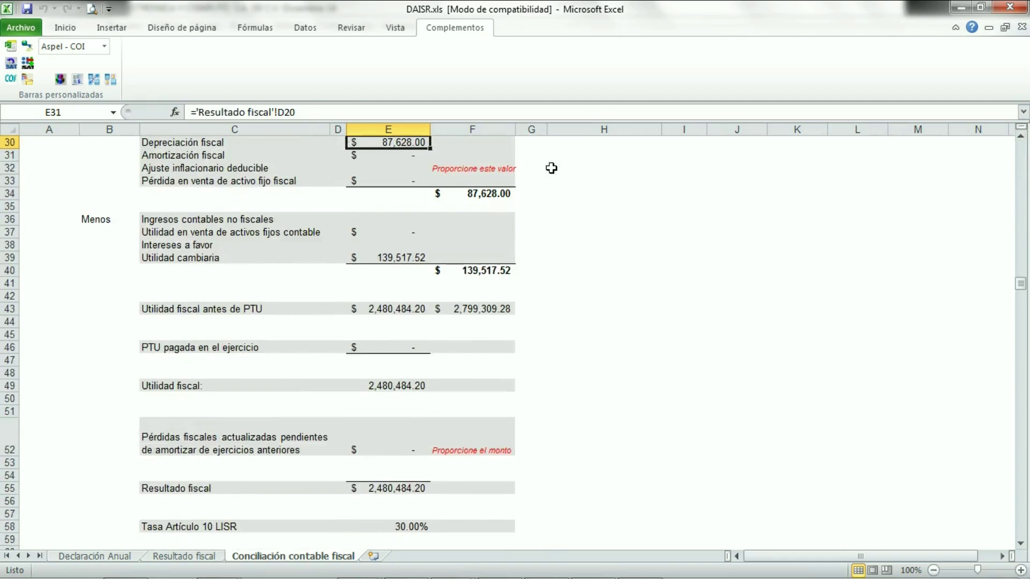
{"action": "key", "text": "Up"}
{"action": "key", "text": "Up"}
{"action": "key", "text": "Up"}
{"action": "key", "text": "Up"}
{"action": "key", "text": "Up"}
{"action": "key", "text": "Up"}
{"action": "key", "text": "Up"}
{"action": "key", "text": "Up"}
{"action": "key", "text": "Up"}
{"action": "key", "text": "Up"}
{"action": "key", "text": "Up"}
{"action": "key", "text": "Up"}
{"action": "key", "text": "Up"}
{"action": "key", "text": "Up"}
{"action": "key", "text": "Up"}
{"action": "key", "text": "Up"}
Review column E from the heading through Utilidad contable antes de impuesto and Ingresos fiscales no contables to Deducciones contables no fiscales
{"action": "key", "text": "Down"}
{"action": "key", "text": "Down"}
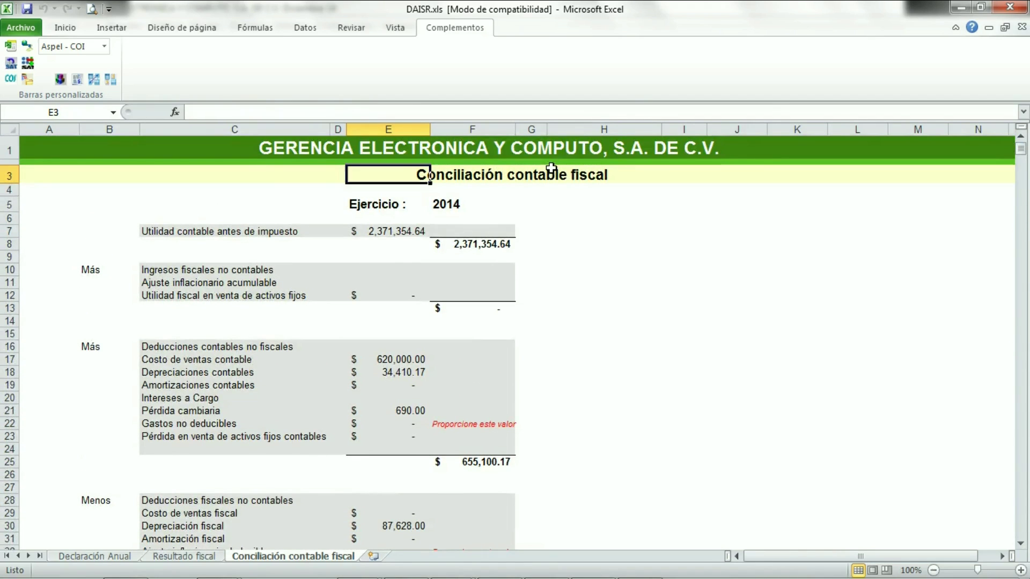
{"action": "key", "text": "Down"}
{"action": "key", "text": "Down"}
{"action": "key", "text": "Down"}
{"action": "key", "text": "Down"}
{"action": "key", "text": "Down"}
{"action": "key", "text": "Down"}
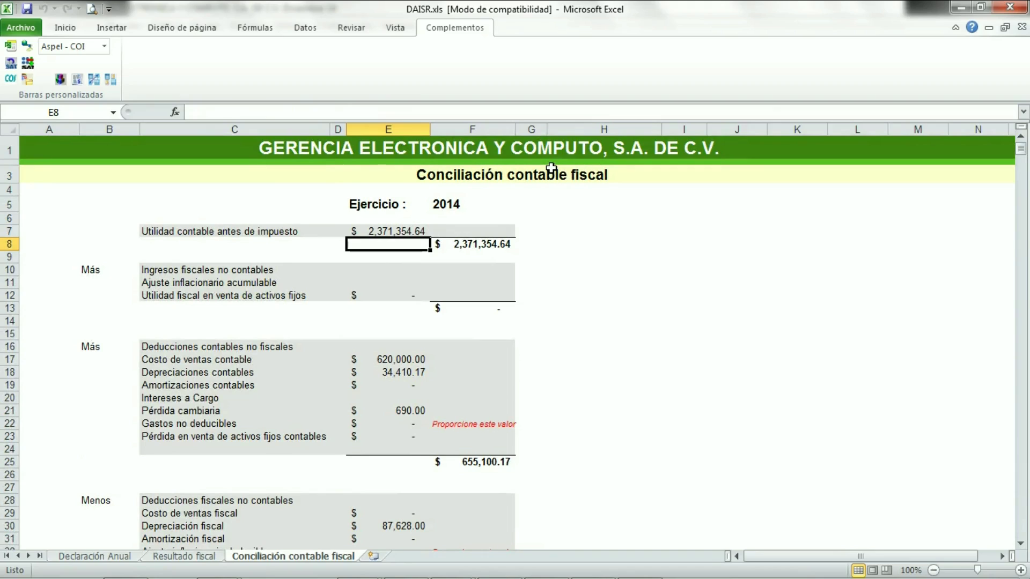
{"action": "key", "text": "Down"}
{"action": "key", "text": "Down"}
{"action": "key", "text": "Down"}
{"action": "key", "text": "Down"}
{"action": "key", "text": "Down"}
{"action": "key", "text": "Down"}
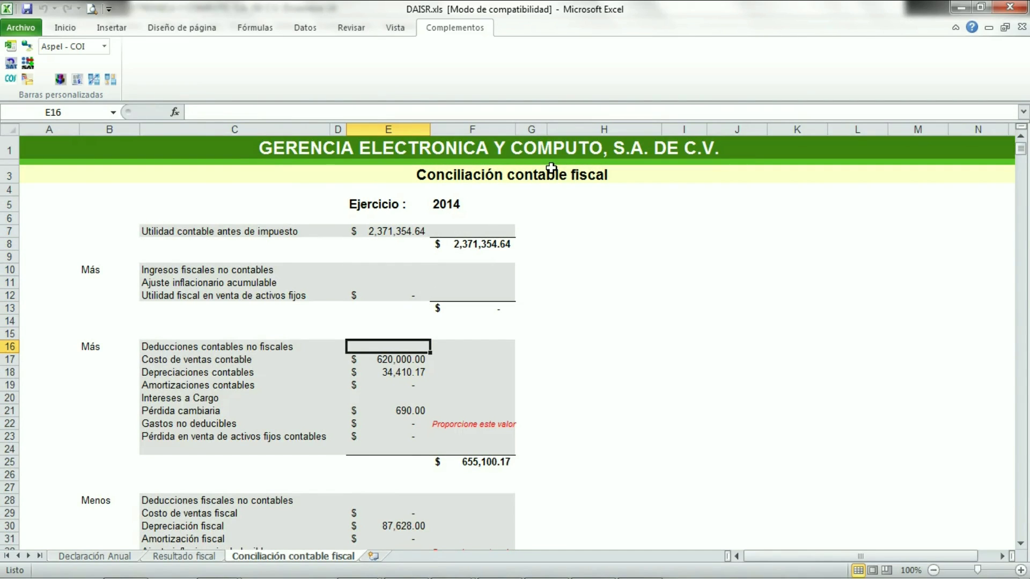
{"action": "key", "text": "Up"}
{"action": "key", "text": "Up"}
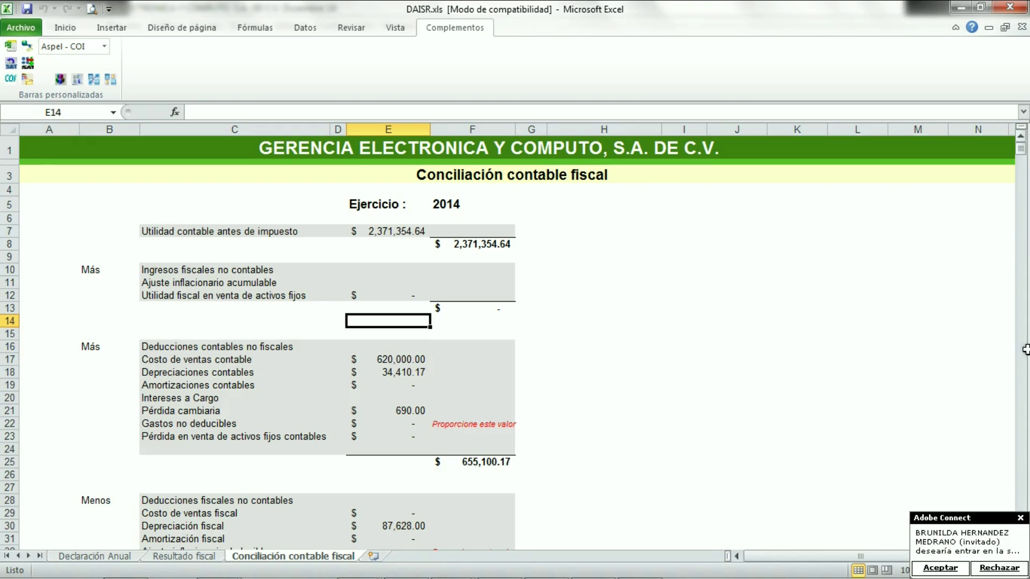
Admit the guest waiting for the meeting room and inspect the Costo de ventas contable formula in E17
{"action": "left_click", "coordinate": [940, 568]}
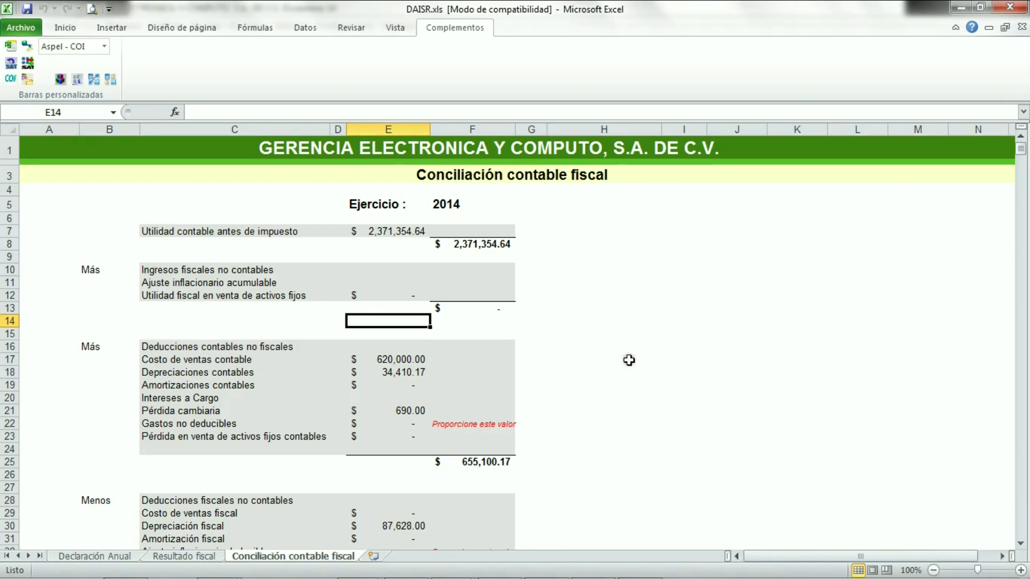
{"action": "left_click", "coordinate": [395, 357]}
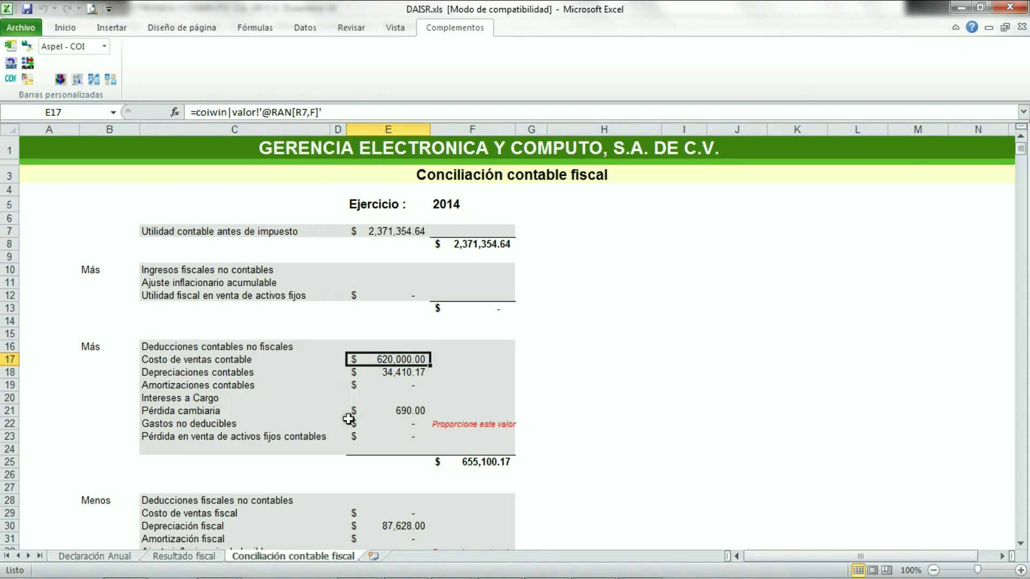
Switch to Aspel-COI and close the Hojas fiscales window
{"action": "mouse_move", "coordinate": [424, 574]}
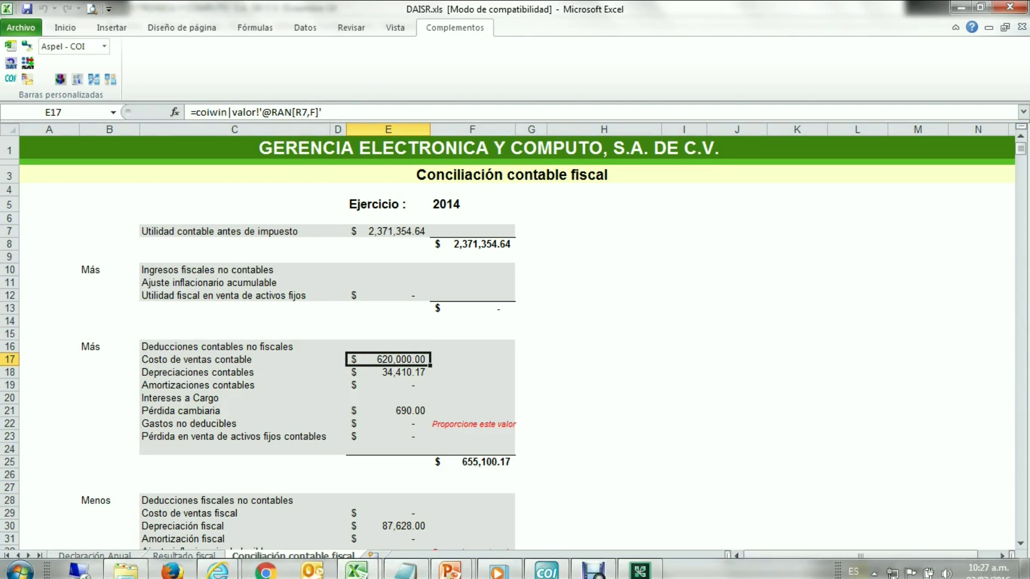
{"action": "left_click", "coordinate": [542, 566]}
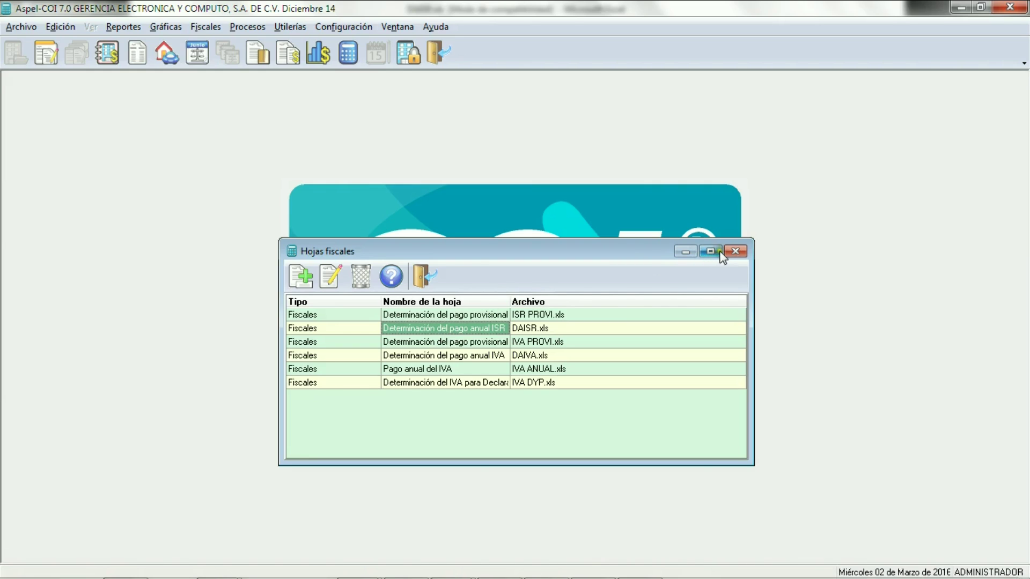
{"action": "left_click", "coordinate": [735, 253]}
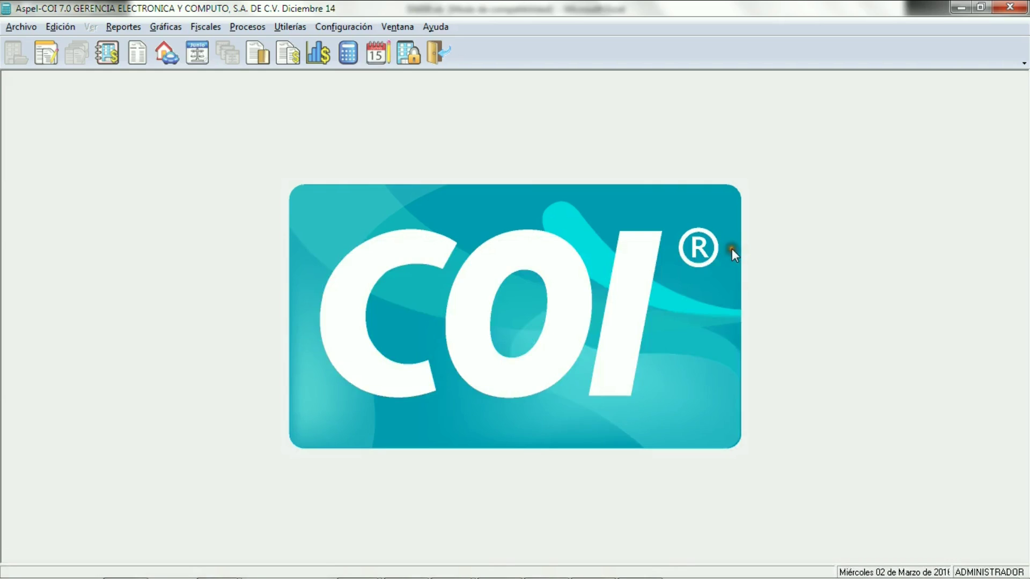
Open the Catálogo de cuentas at full size and show only the Costo de Ventas (7) accounts
{"action": "left_click", "coordinate": [20, 32]}
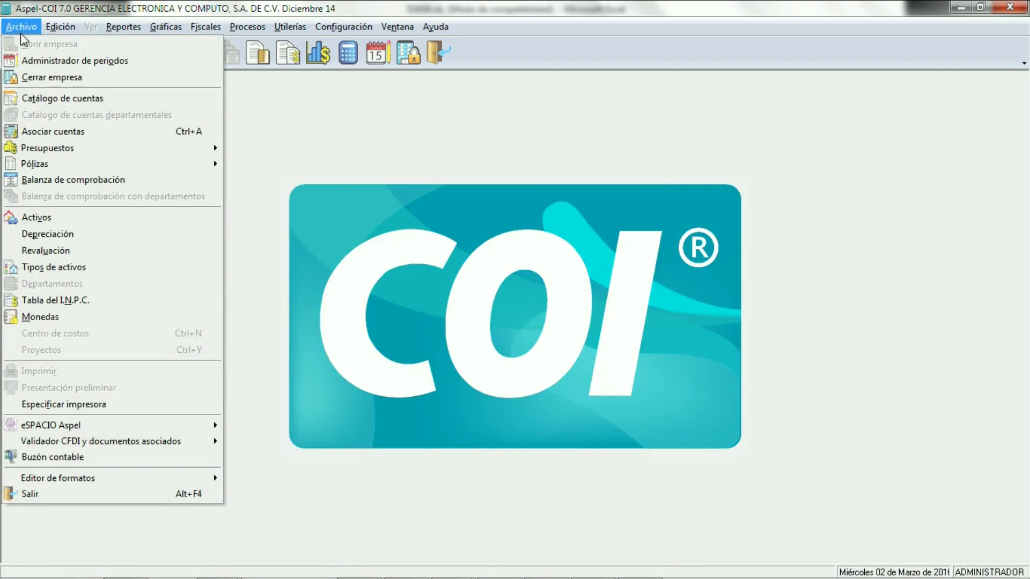
{"action": "left_click", "coordinate": [38, 99]}
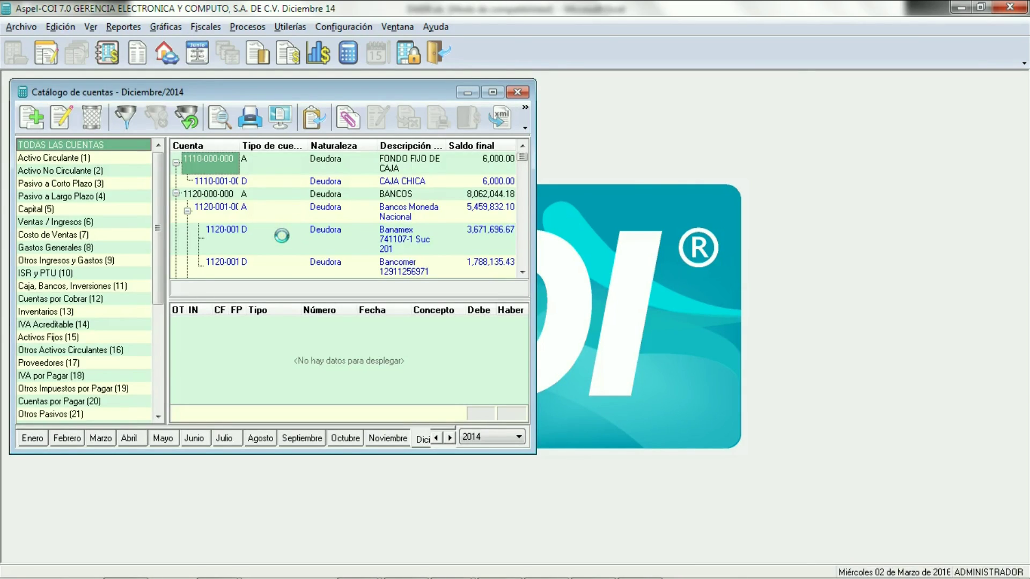
{"action": "left_click", "coordinate": [494, 92]}
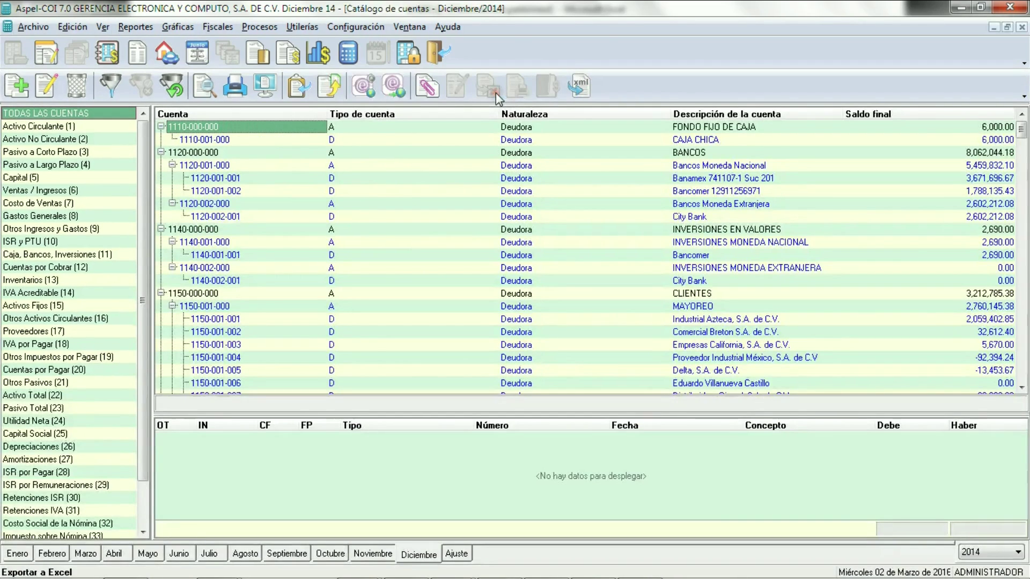
{"action": "left_click", "coordinate": [75, 203]}
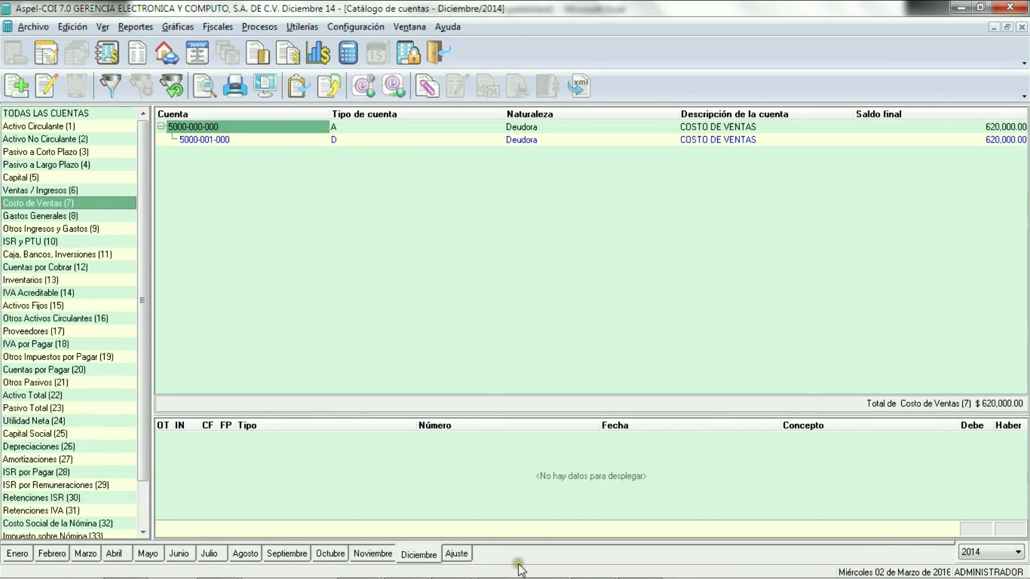
Return to the DAISR.xls workbook in Excel and admit the three guests waiting for the meeting room
{"action": "mouse_move", "coordinate": [292, 577]}
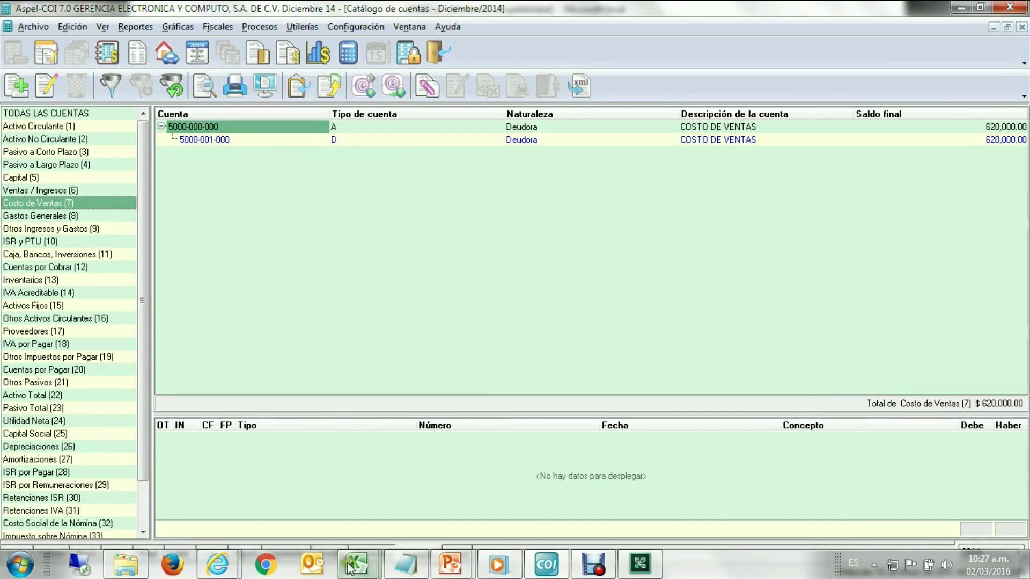
{"action": "mouse_move", "coordinate": [354, 564]}
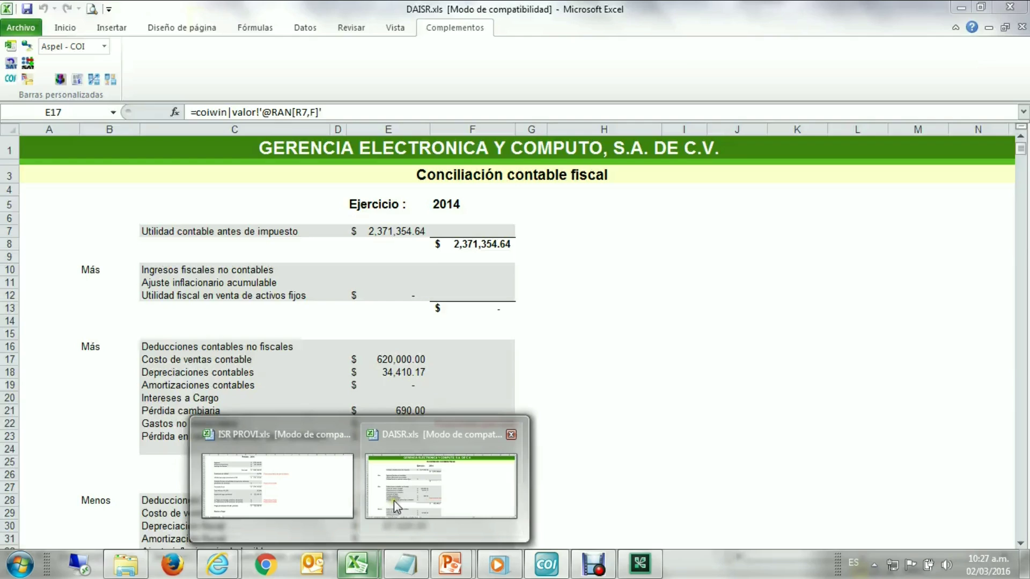
{"action": "left_click", "coordinate": [392, 502]}
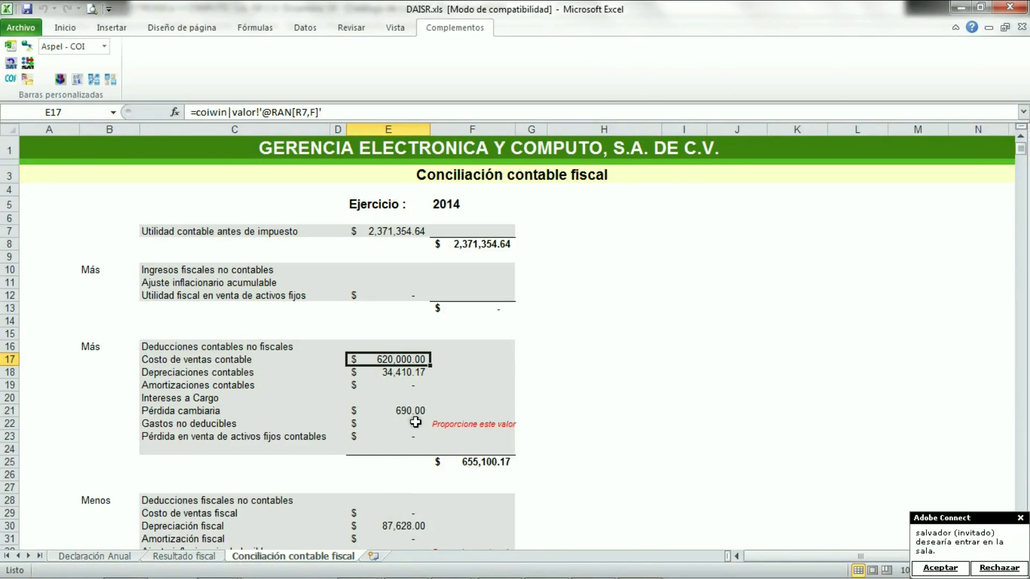
{"action": "left_click", "coordinate": [929, 570]}
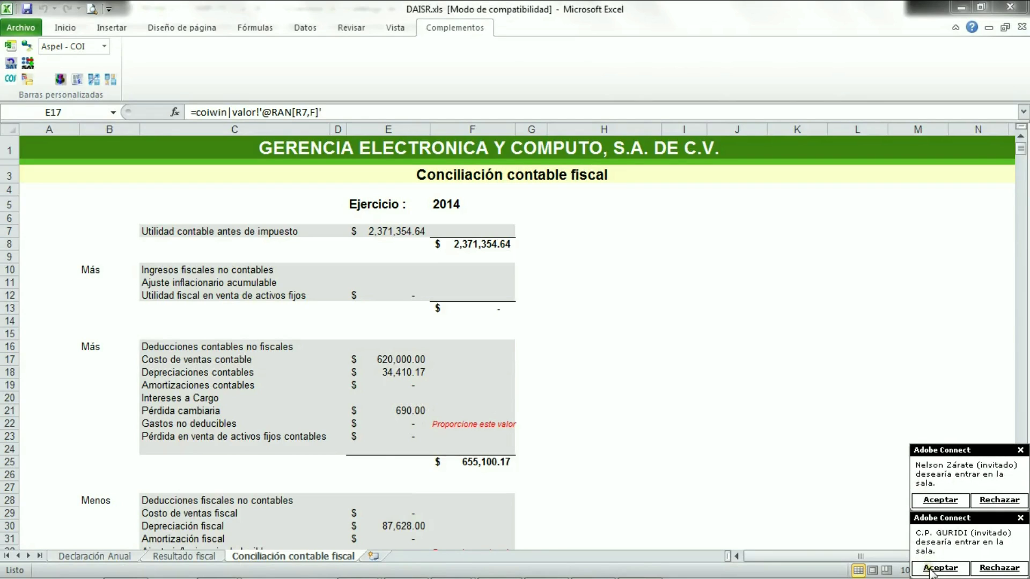
{"action": "left_click", "coordinate": [940, 568]}
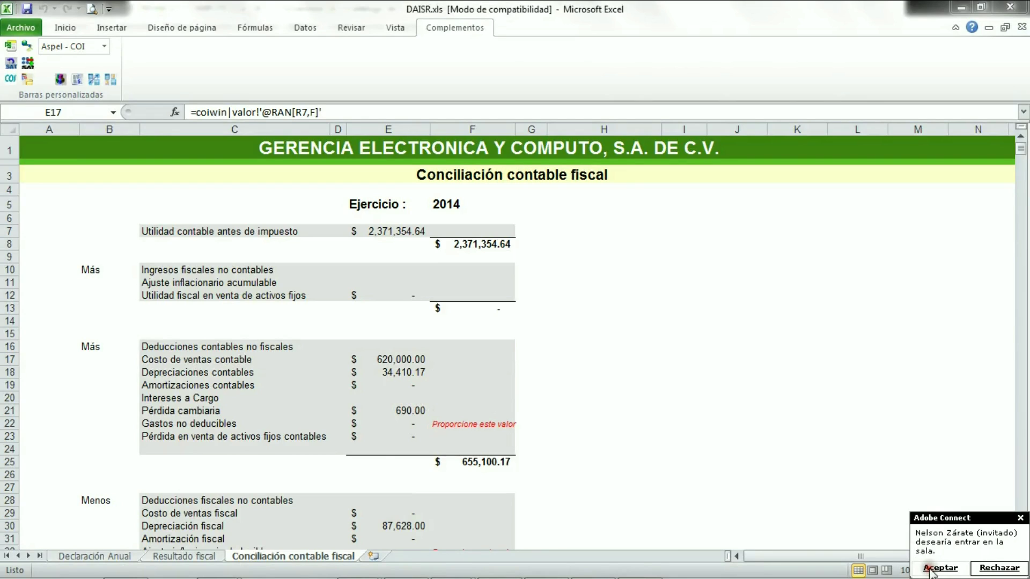
{"action": "left_click", "coordinate": [940, 568]}
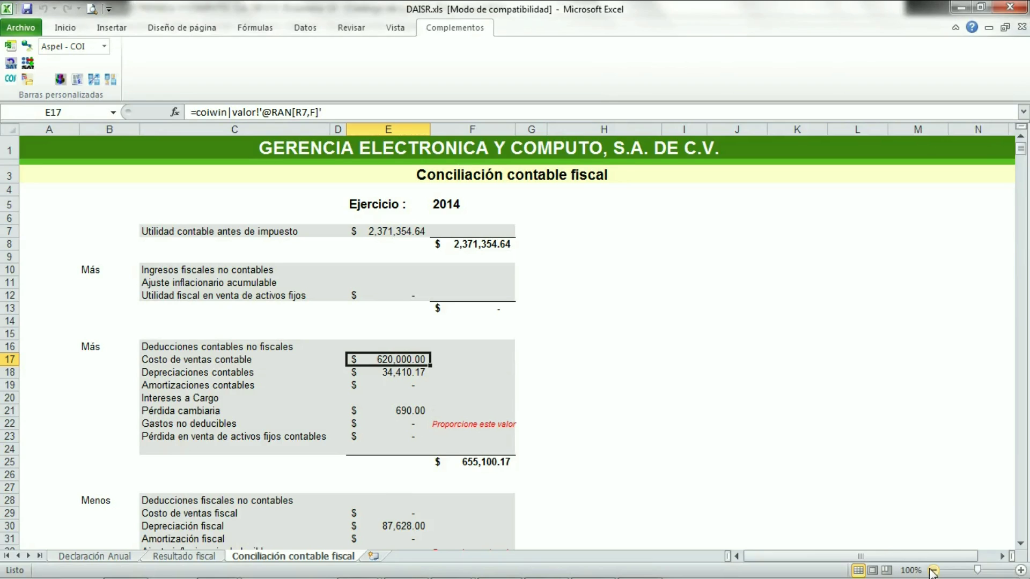
Review column E from Depreciaciones contables to Pérdida en venta de activos fijos contables, and admit the waiting guest
{"action": "left_click", "coordinate": [422, 369]}
{"action": "key", "text": "Down"}
{"action": "key", "text": "Down"}
{"action": "key", "text": "Down"}
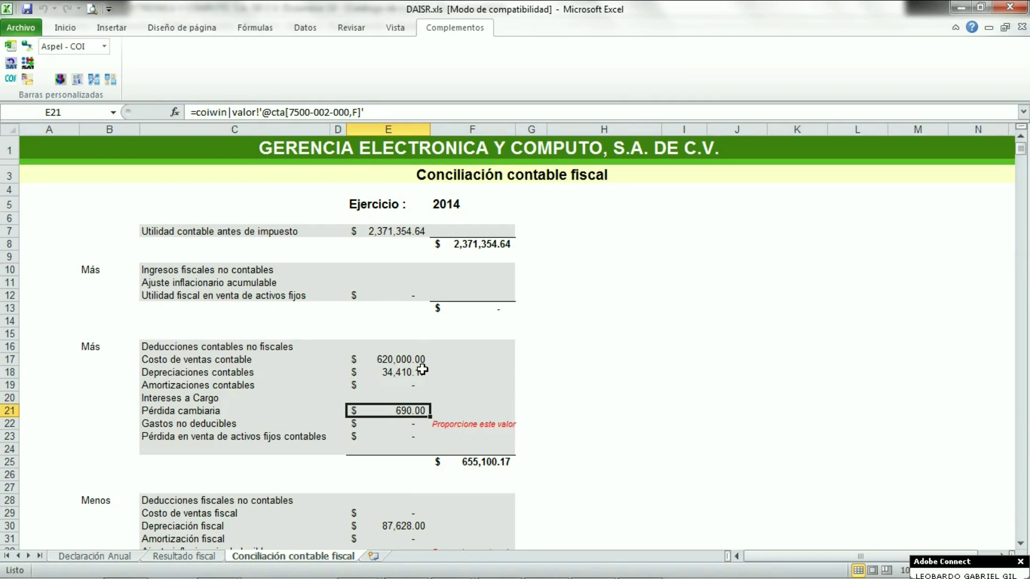
{"action": "key", "text": "Down"}
{"action": "key", "text": "Down"}
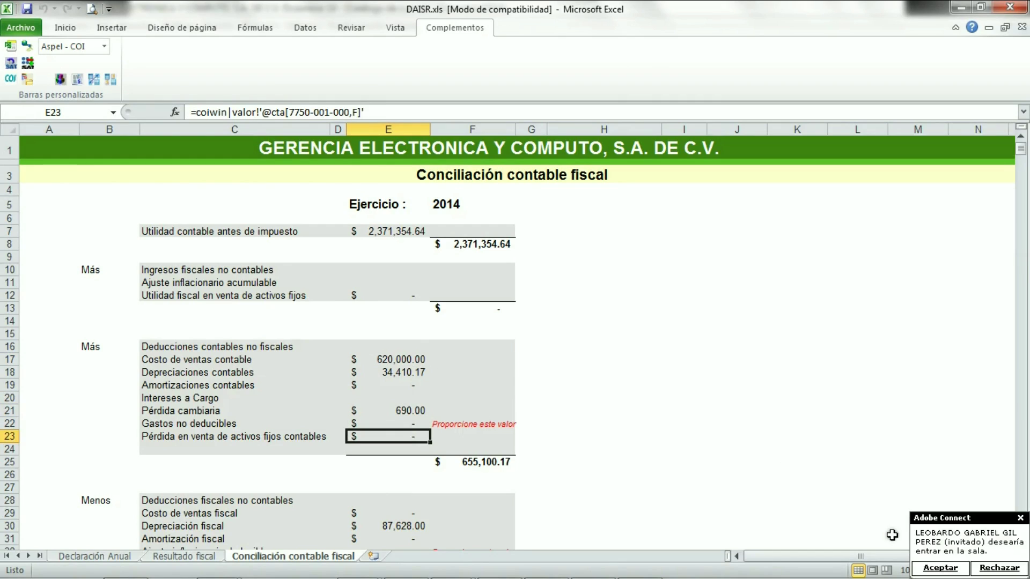
{"action": "left_click", "coordinate": [940, 569]}
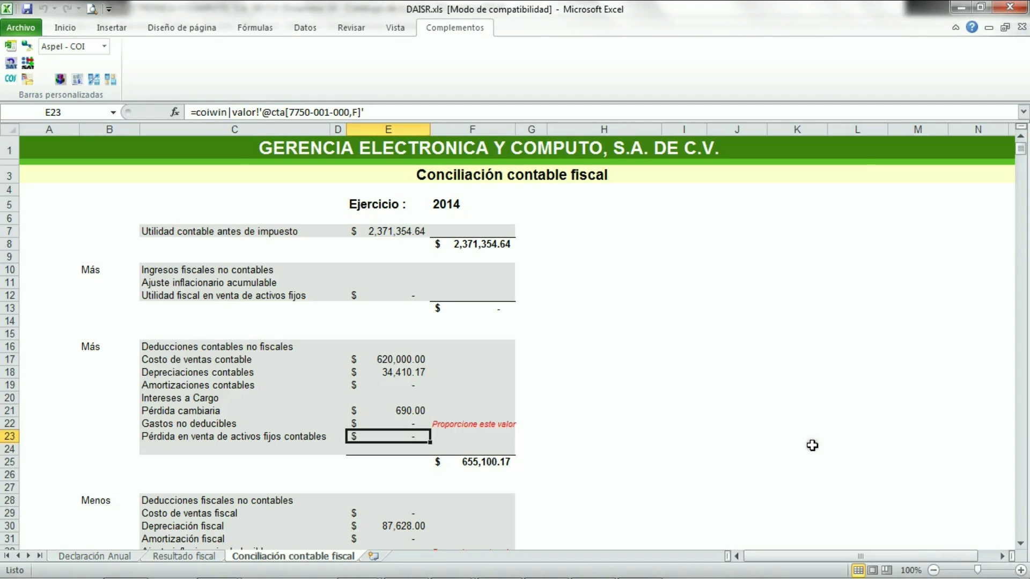
Go back to Intereses a Cargo in column E and review the rows down to Costo de ventas fiscal
{"action": "left_click", "coordinate": [763, 398]}
{"action": "key", "text": "Left"}
{"action": "key", "text": "Left"}
{"action": "key", "text": "Left"}
{"action": "key", "text": "Left"}
{"action": "key", "text": "Left"}
{"action": "key", "text": "Left"}
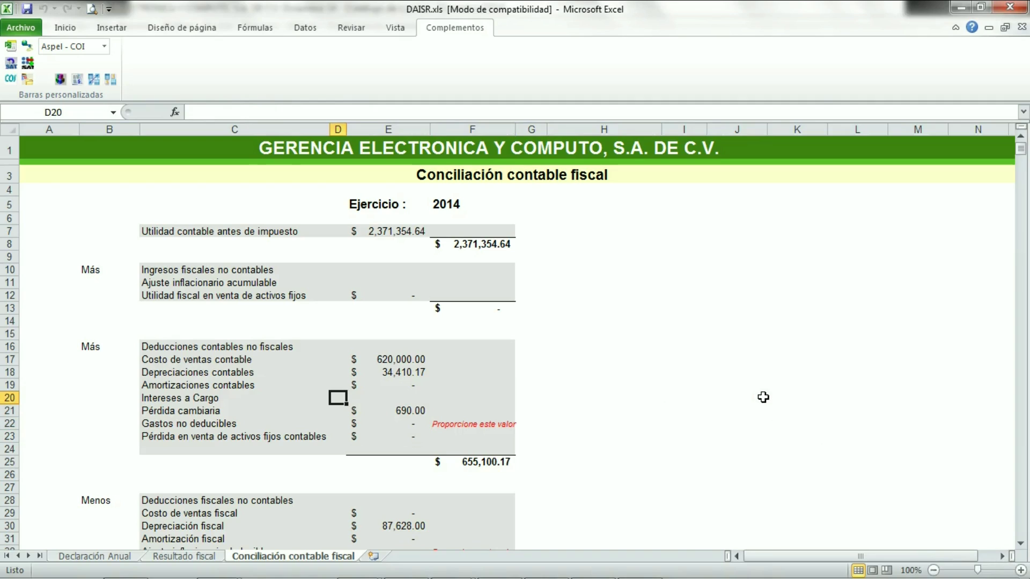
{"action": "key", "text": "Right"}
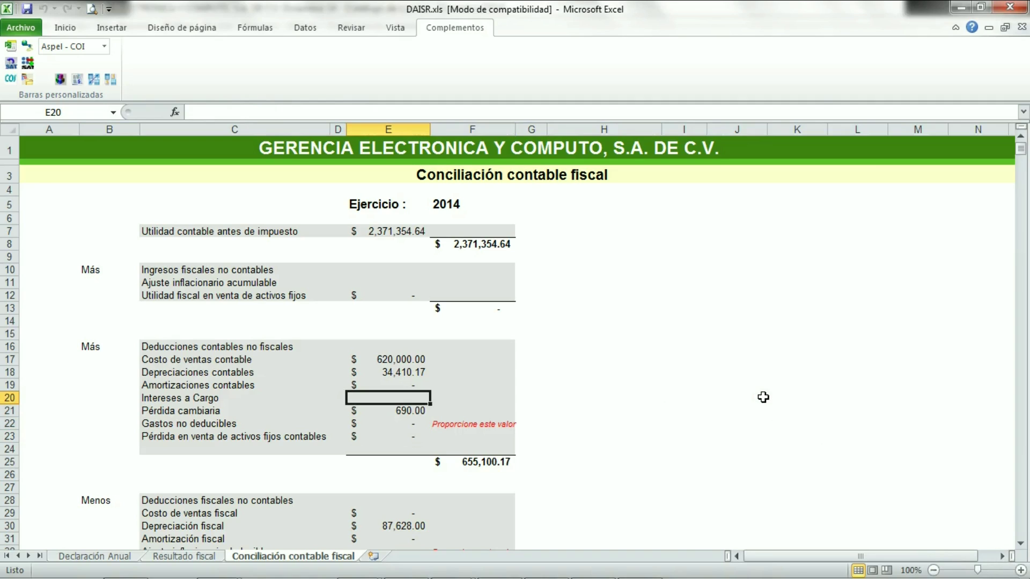
{"action": "key", "text": "Down"}
{"action": "key", "text": "Down"}
{"action": "key", "text": "Down"}
{"action": "key", "text": "Down"}
{"action": "key", "text": "Down"}
{"action": "key", "text": "Down"}
{"action": "key", "text": "Down"}
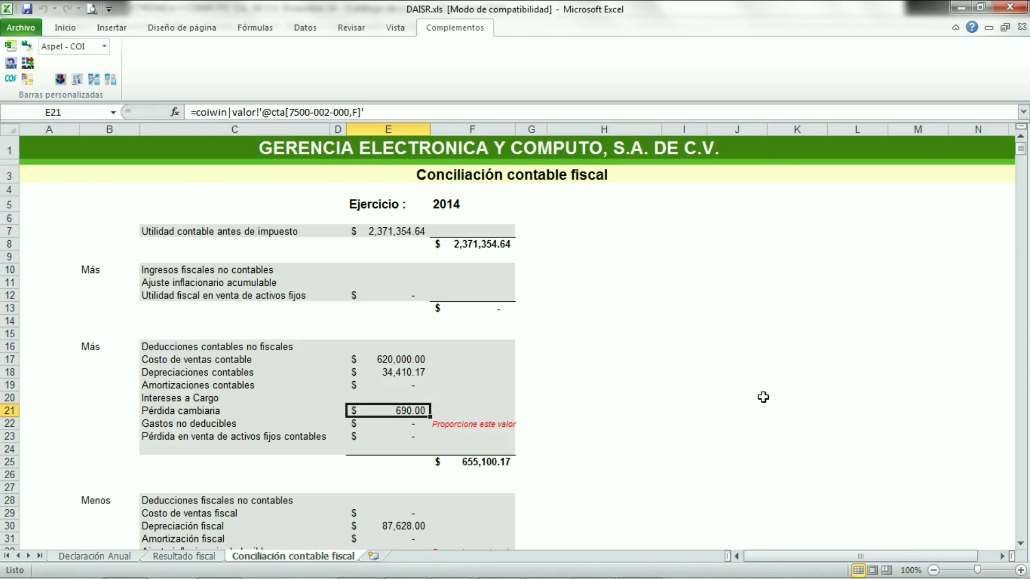
{"action": "key", "text": "Down"}
{"action": "key", "text": "Down"}
{"action": "key", "text": "Down"}
{"action": "key", "text": "Down"}
{"action": "key", "text": "Down"}
{"action": "key", "text": "Down"}
{"action": "key", "text": "Down"}
{"action": "key", "text": "Down"}
{"action": "key", "text": "Down"}
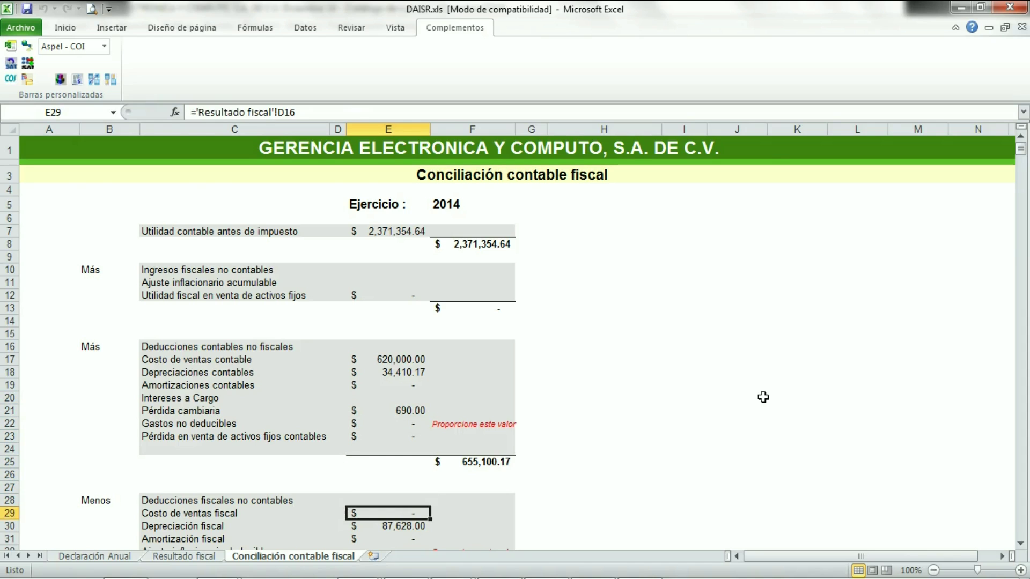
Review column E from Depreciación fiscal through Ingresos contables no fiscales to Utilidad fiscal antes de PTU
{"action": "key", "text": "Up"}
{"action": "key", "text": "Up"}
{"action": "key", "text": "Up"}
{"action": "key", "text": "Up"}
{"action": "key", "text": "Up"}
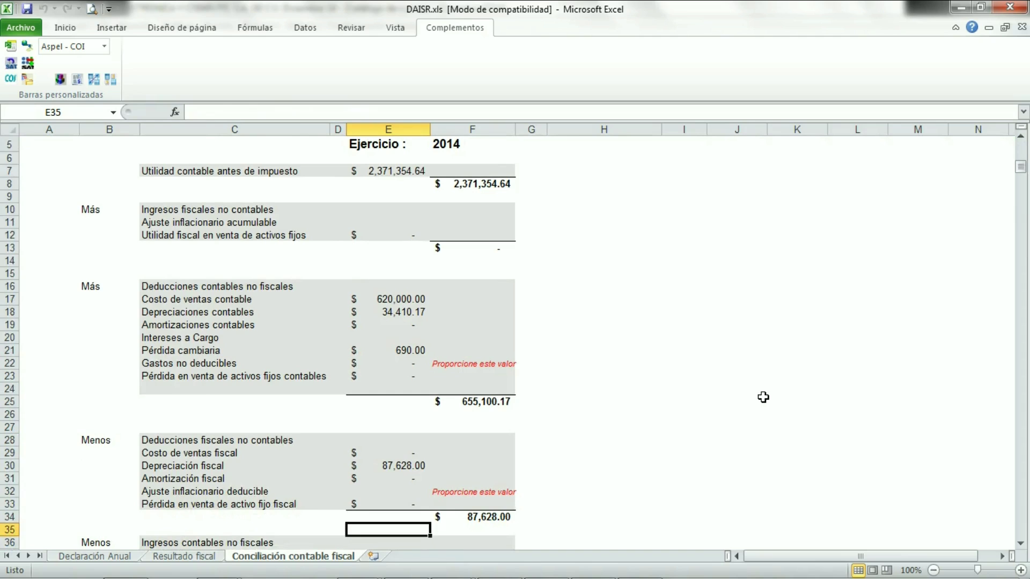
{"action": "key", "text": "Down"}
{"action": "key", "text": "Down"}
{"action": "key", "text": "Down"}
{"action": "key", "text": "Down"}
{"action": "key", "text": "Down"}
{"action": "key", "text": "Down"}
{"action": "key", "text": "Down"}
{"action": "key", "text": "Down"}
{"action": "key", "text": "Down"}
{"action": "key", "text": "Down"}
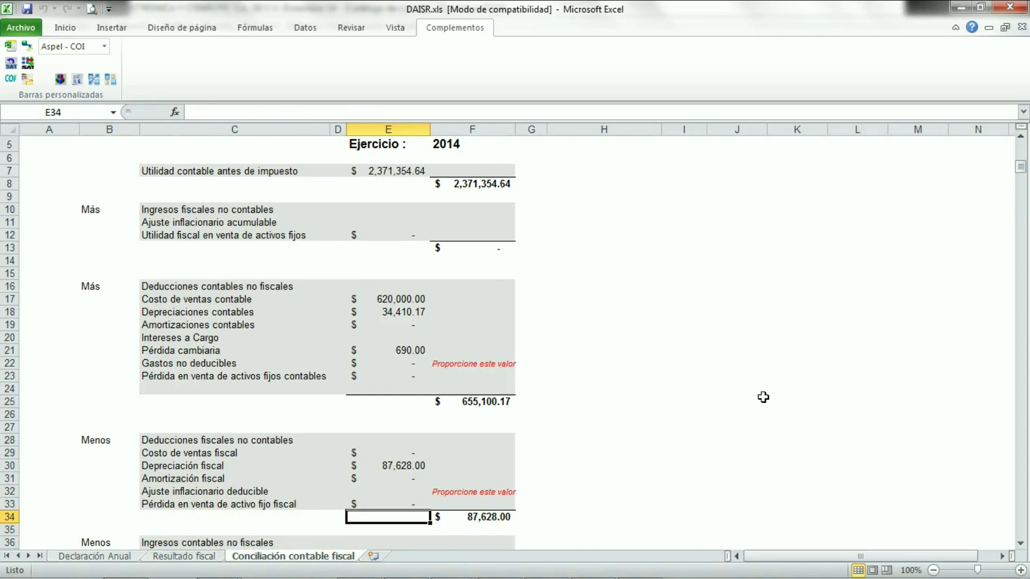
{"action": "key", "text": "Down"}
{"action": "key", "text": "Down"}
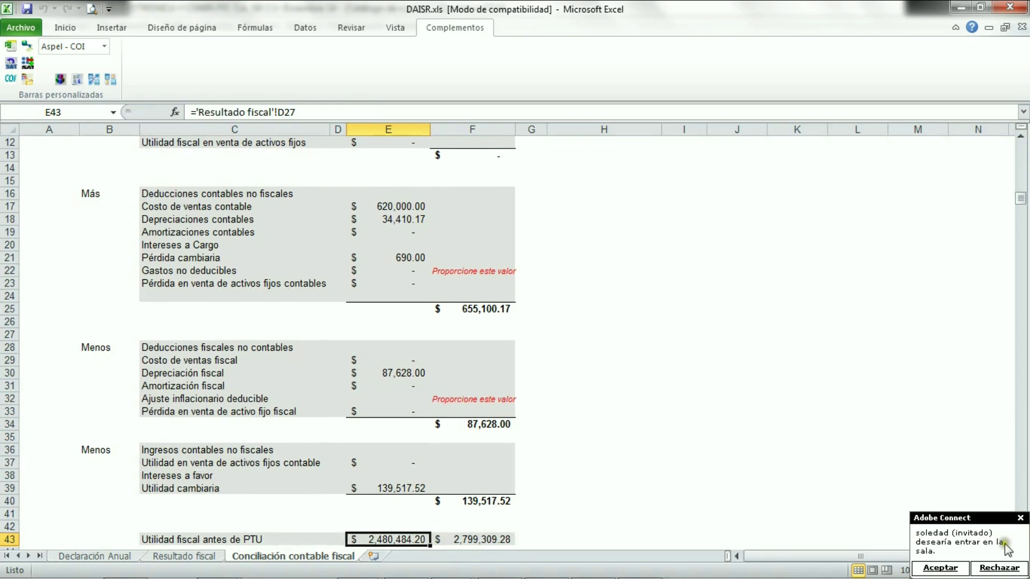
Admit the waiting guest and review the rows from PTU pagada en el ejercicio to Resultado fiscal
{"action": "left_click", "coordinate": [946, 570]}
{"action": "left_click", "coordinate": [788, 398]}
{"action": "key", "text": "Down"}
{"action": "key", "text": "Down"}
{"action": "key", "text": "Down"}
{"action": "key", "text": "Down"}
{"action": "key", "text": "Down"}
{"action": "key", "text": "Down"}
{"action": "key", "text": "Down"}
{"action": "key", "text": "Down"}
{"action": "key", "text": "Down"}
{"action": "key", "text": "Down"}
{"action": "key", "text": "Down"}
{"action": "key", "text": "Down"}
{"action": "key", "text": "Down"}
{"action": "key", "text": "Down"}
{"action": "key", "text": "Down"}
{"action": "key", "text": "Down"}
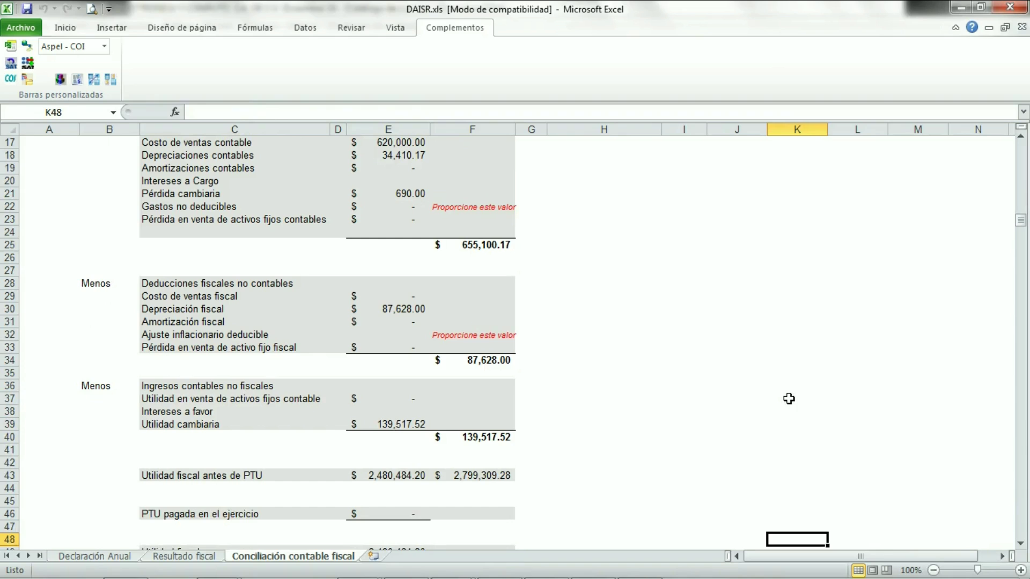
{"action": "key", "text": "Down"}
{"action": "key", "text": "Down"}
{"action": "key", "text": "Down"}
{"action": "key", "text": "Down"}
{"action": "key", "text": "Down"}
{"action": "key", "text": "Down"}
{"action": "key", "text": "Down"}
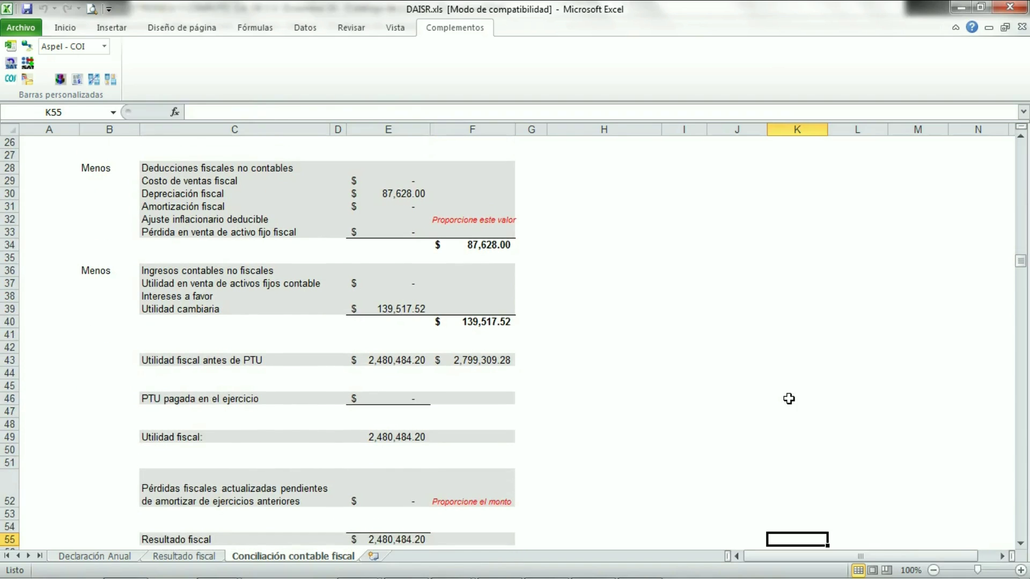
Review the remaining Conciliación contable fiscal rows from Tasa Artículo 10 LISR through ISR del ejercicio to ISR a pagar
{"action": "key", "text": "Down"}
{"action": "key", "text": "Down"}
{"action": "key", "text": "Down"}
{"action": "key", "text": "Down"}
{"action": "key", "text": "Down"}
{"action": "key", "text": "Down"}
{"action": "key", "text": "Down"}
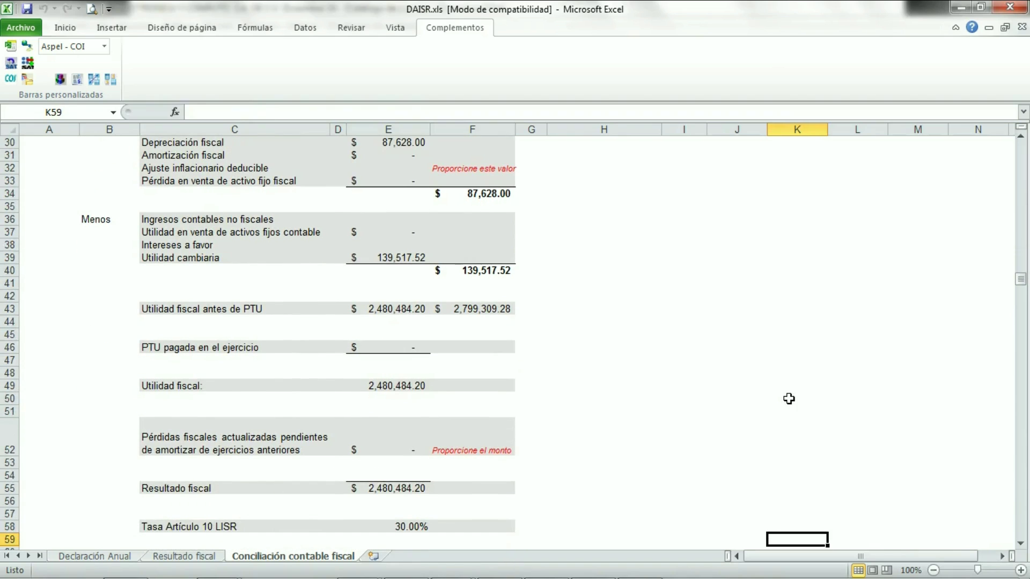
{"action": "key", "text": "Down"}
{"action": "key", "text": "Down"}
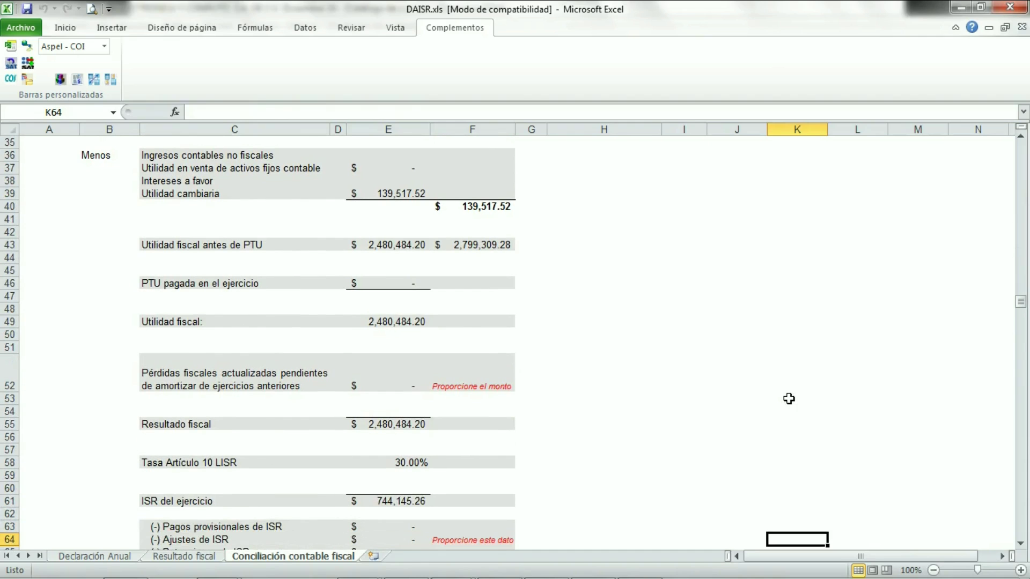
{"action": "key", "text": "Down"}
{"action": "key", "text": "Down"}
{"action": "key", "text": "Down"}
{"action": "key", "text": "Down"}
{"action": "key", "text": "Down"}
{"action": "key", "text": "Down"}
{"action": "key", "text": "Down"}
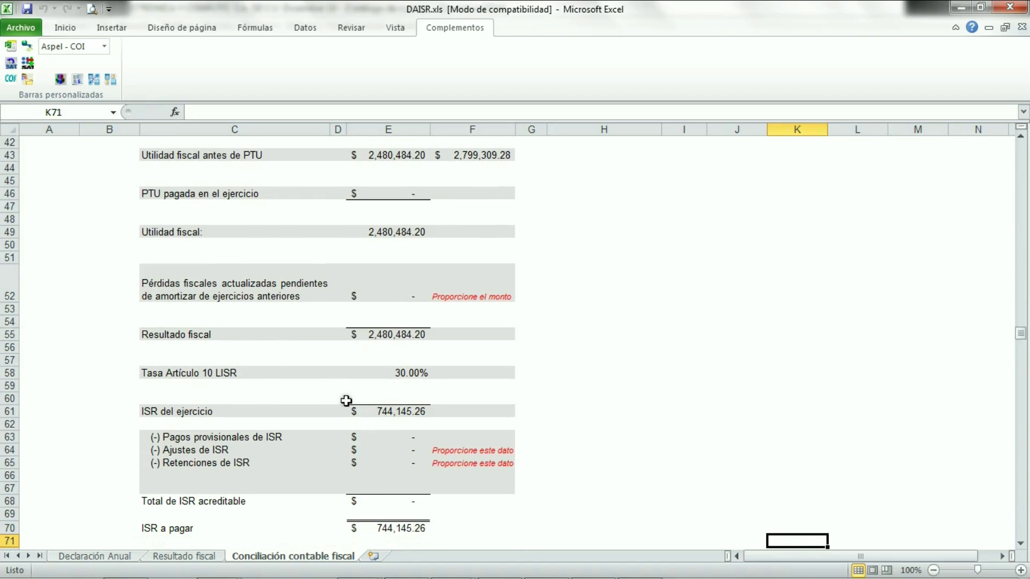
Look at the ISR calculation on the Resultado fiscal sheet and on the Declaración Anual sheet
{"action": "left_click", "coordinate": [202, 556]}
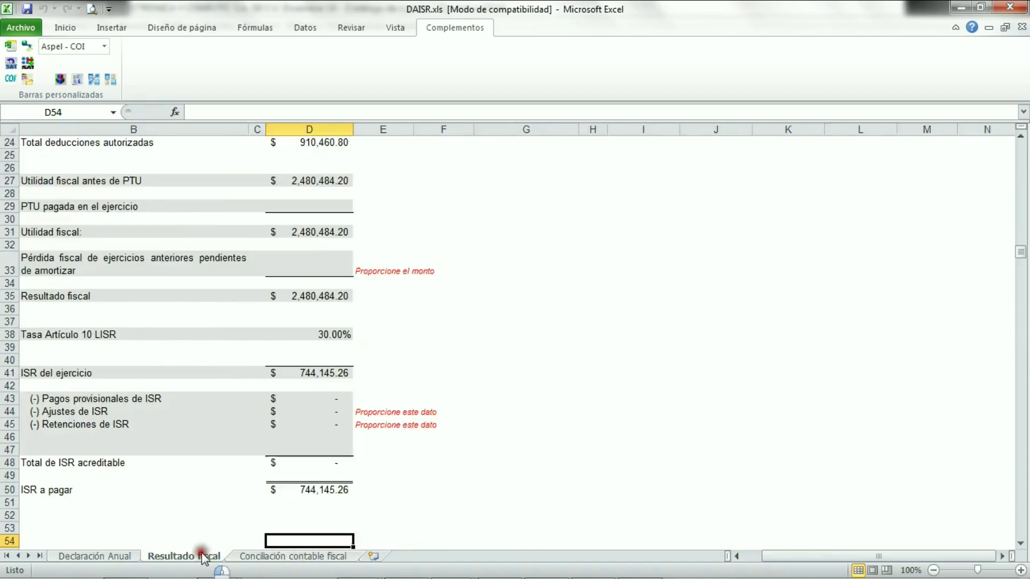
{"action": "left_click", "coordinate": [132, 557]}
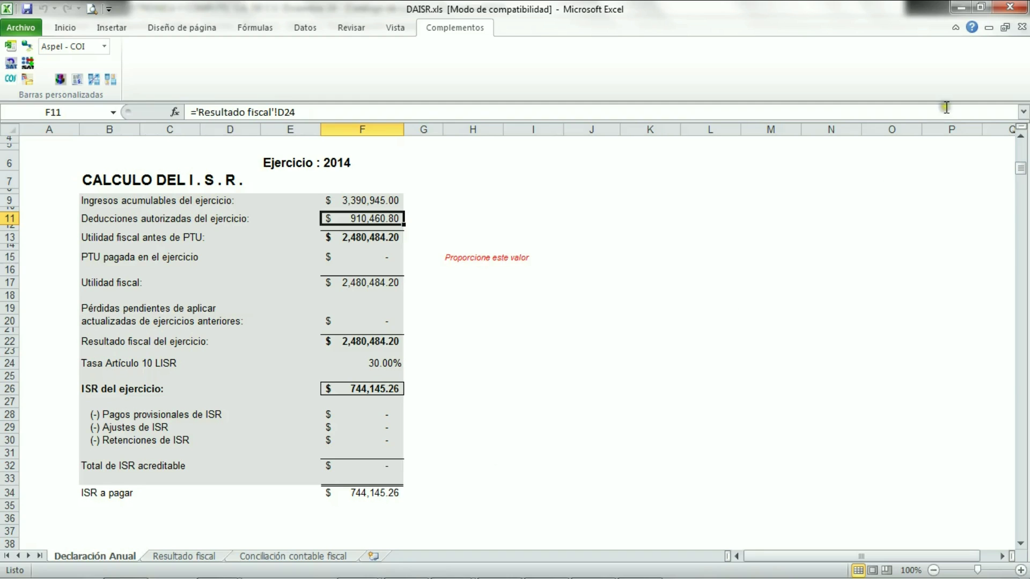
Save the DAISR.xls workbook and close it
{"action": "left_click", "coordinate": [23, 28]}
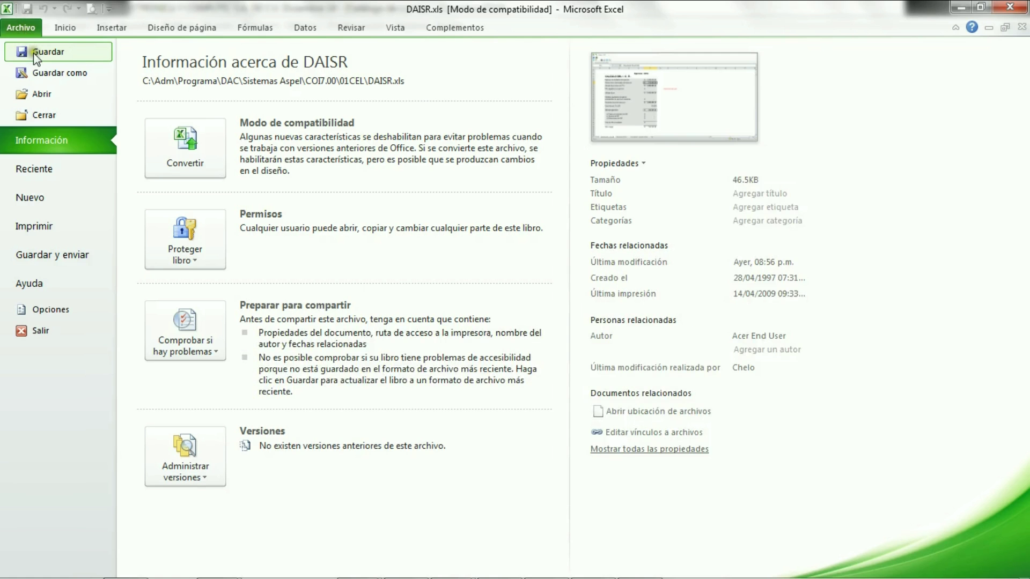
{"action": "left_click", "coordinate": [35, 52]}
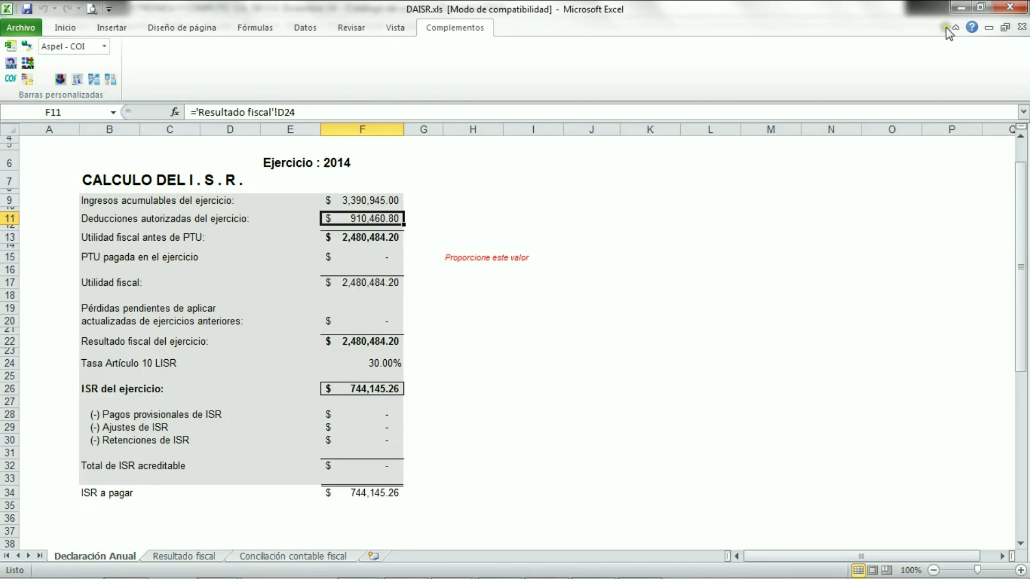
{"action": "left_click", "coordinate": [1022, 28]}
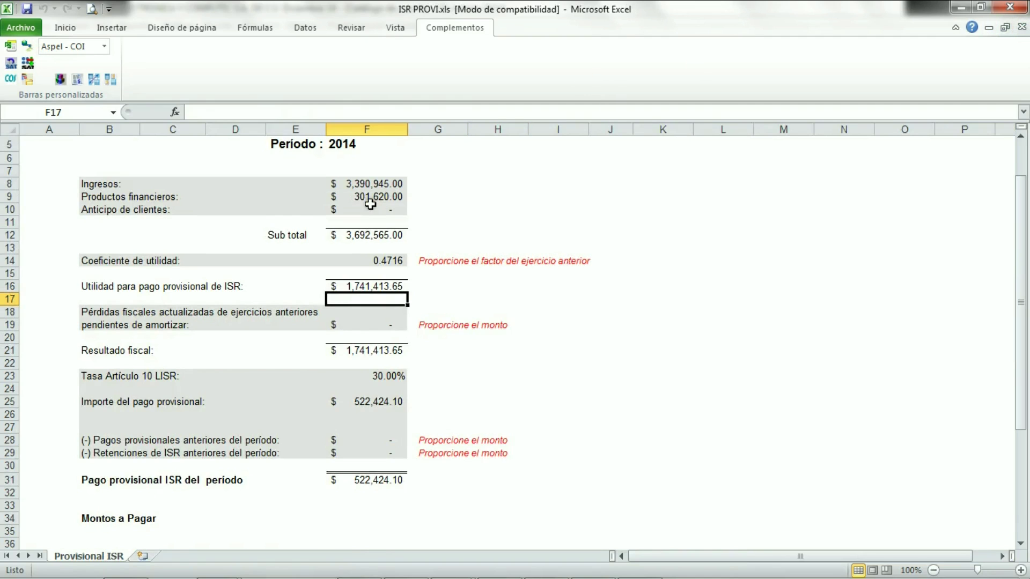
Switch to Aspel-COI, close the account catalogue and open policy Dr 4 from the December 2014 policies
{"action": "mouse_move", "coordinate": [469, 578]}
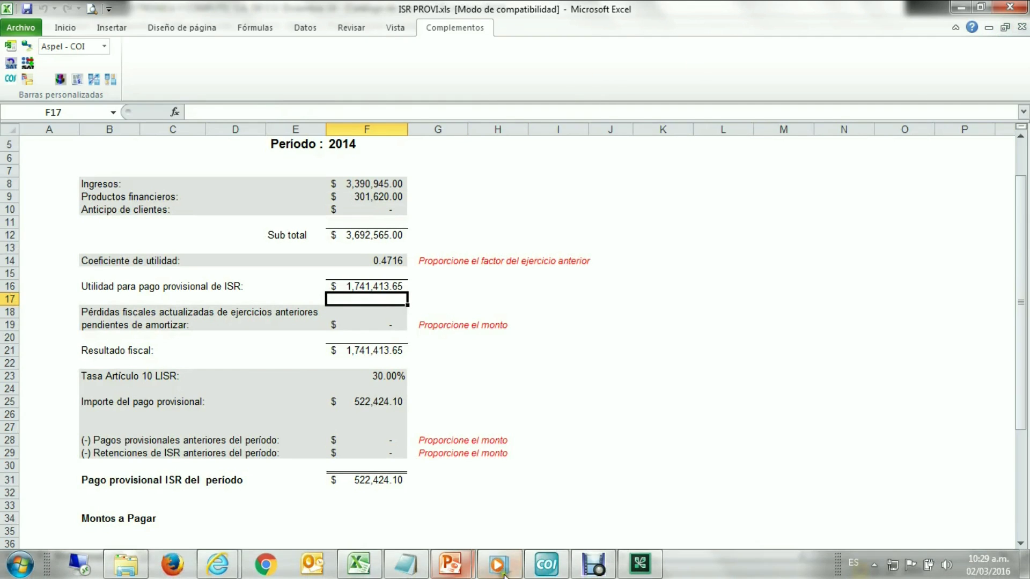
{"action": "left_click", "coordinate": [544, 574]}
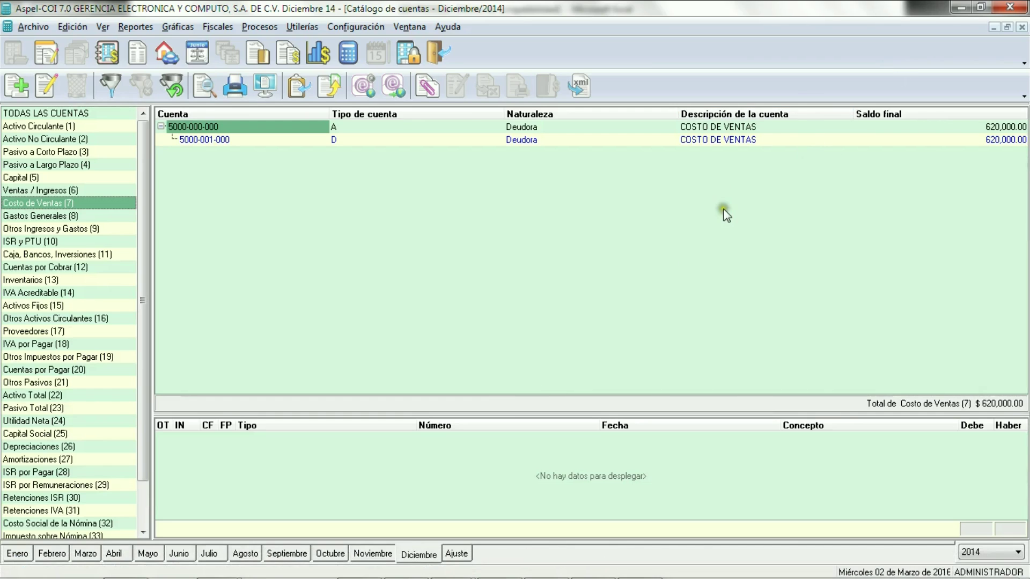
{"action": "left_click", "coordinate": [1022, 27]}
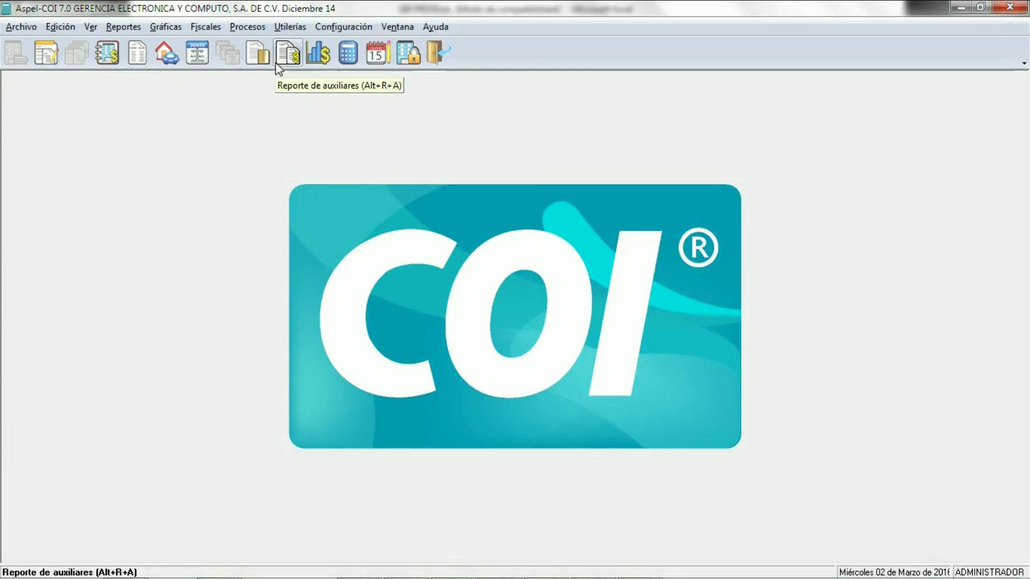
{"action": "left_click", "coordinate": [137, 56]}
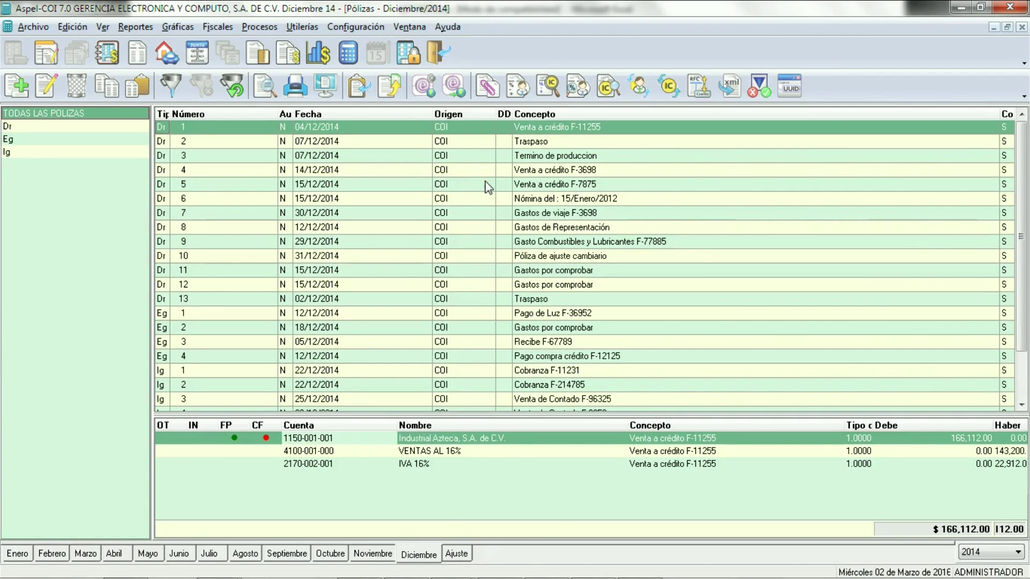
{"action": "left_click", "coordinate": [465, 171]}
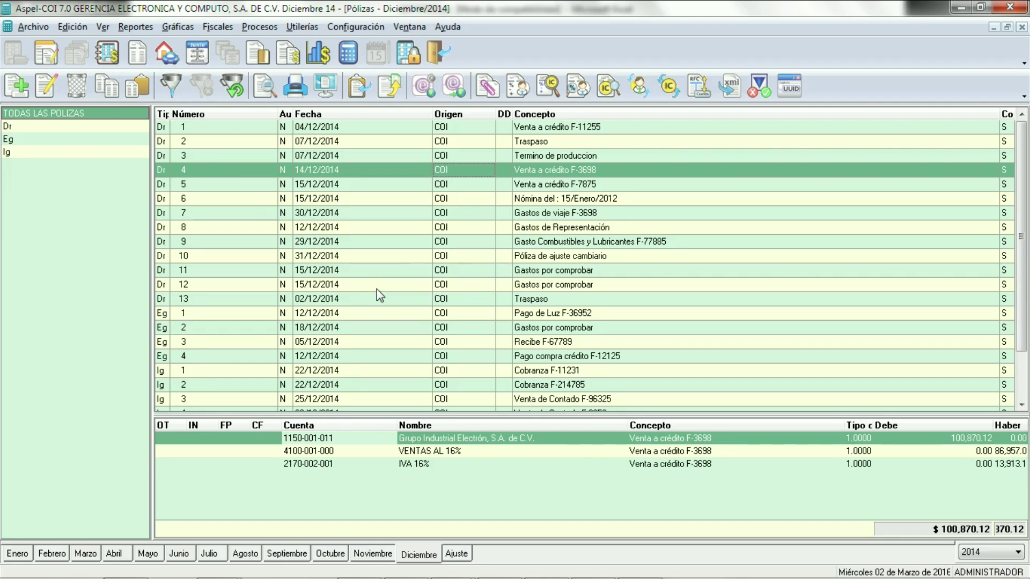
{"action": "double_click", "coordinate": [414, 171]}
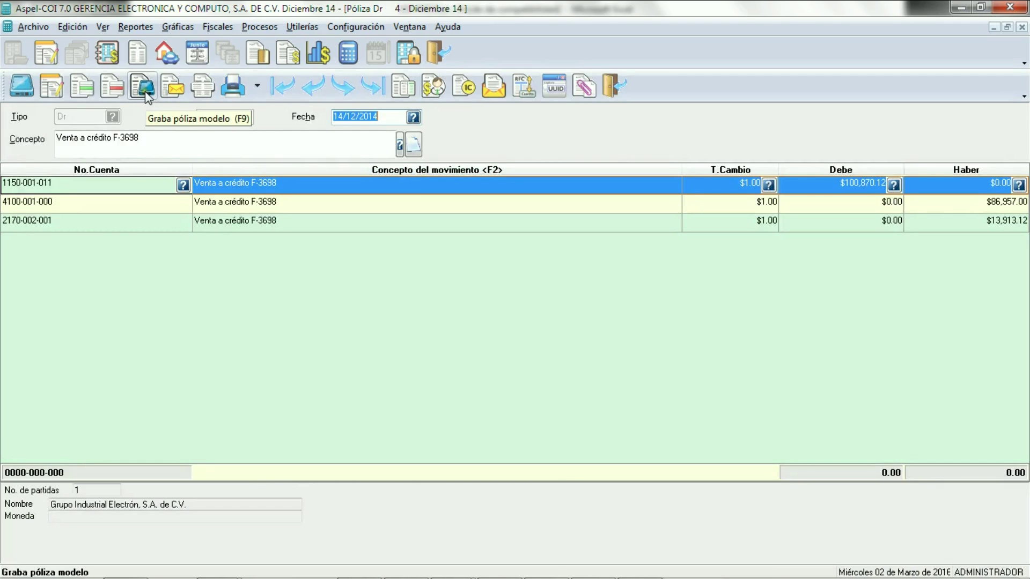
Save policy Dr 4 as a percentage-based model named ingreso on the Escritorio, with base amount 100870.12, and close the policy
{"action": "left_click", "coordinate": [146, 95]}
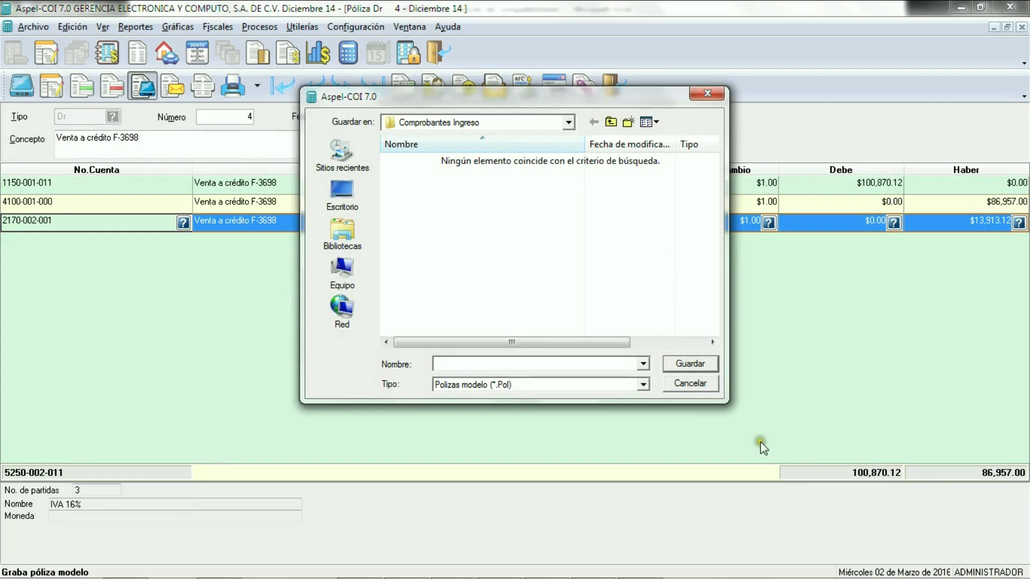
{"action": "left_click", "coordinate": [352, 191]}
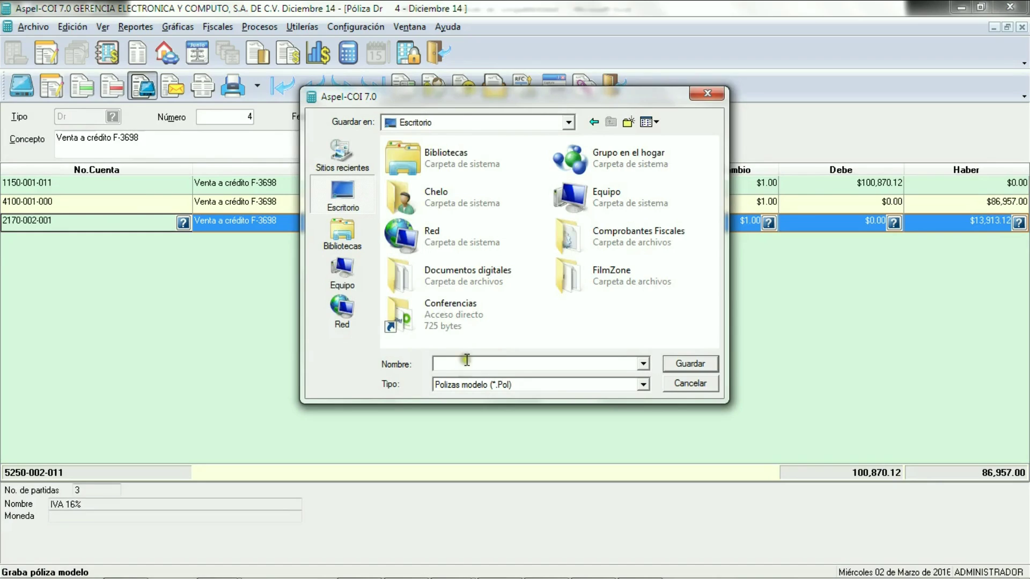
{"action": "type", "text": "ingreso"}
{"action": "left_click", "coordinate": [687, 361]}
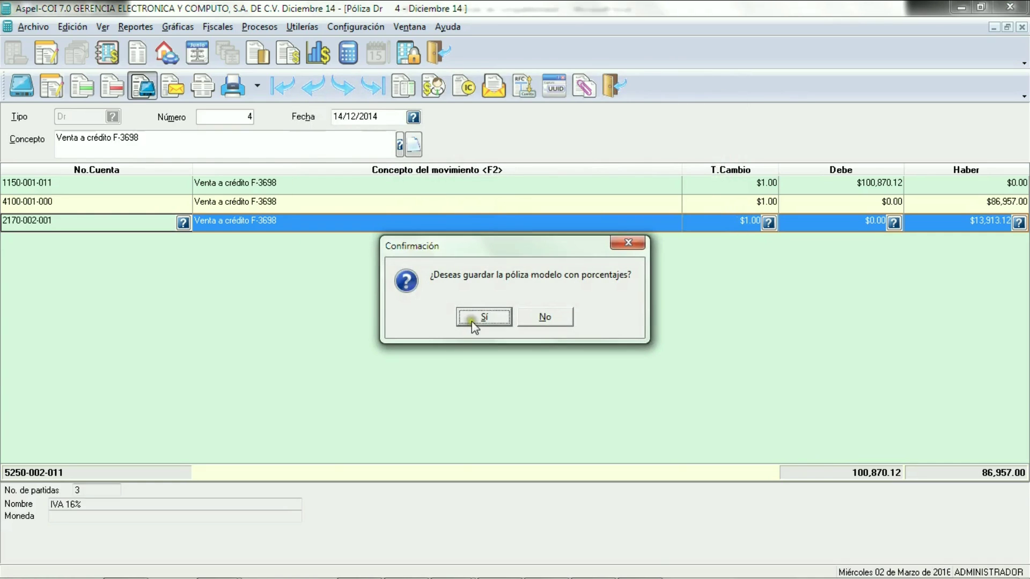
{"action": "left_click", "coordinate": [482, 317]}
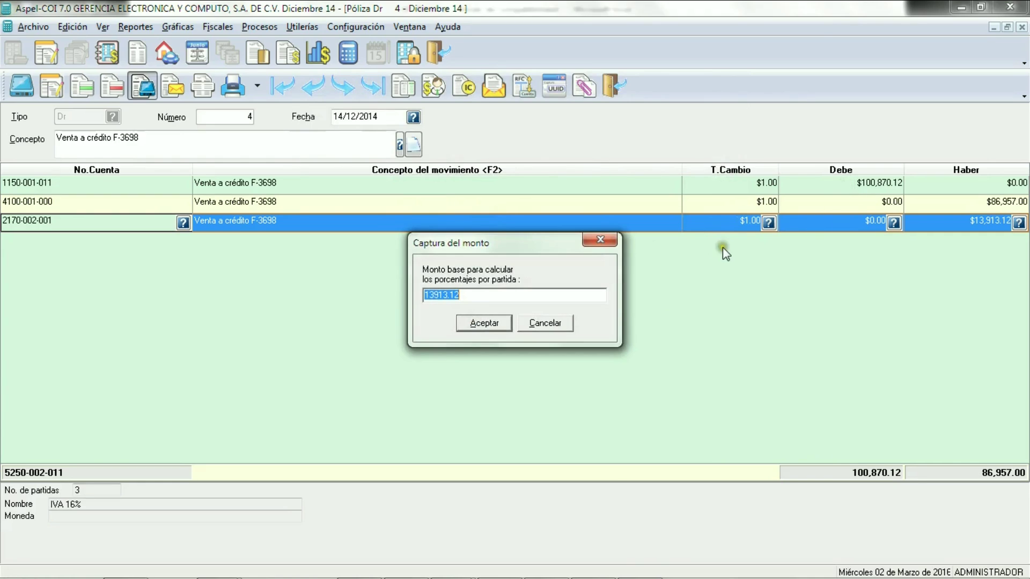
{"action": "type", "text": "100870.12"}
{"action": "left_click", "coordinate": [489, 323]}
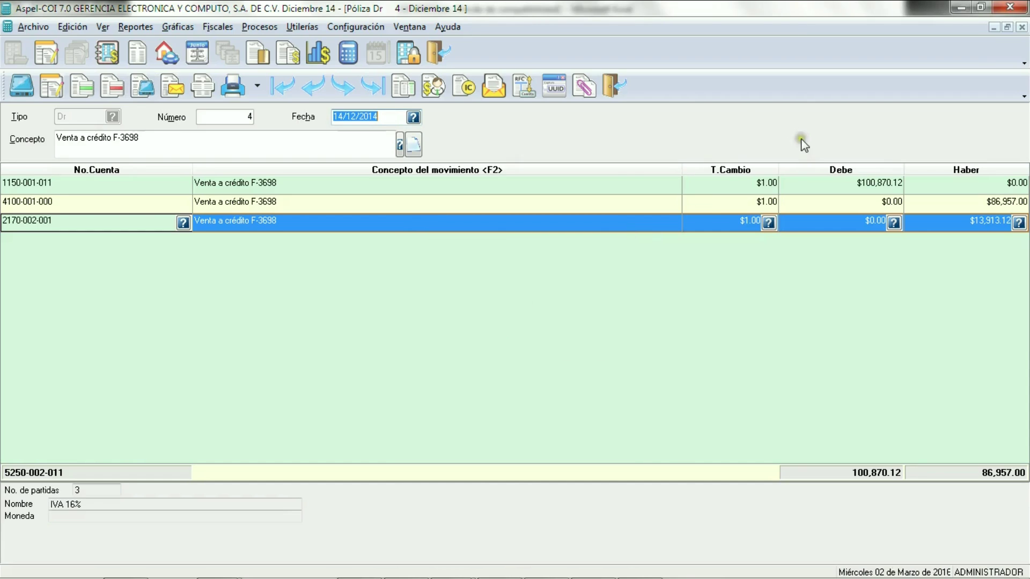
{"action": "left_click", "coordinate": [1021, 27]}
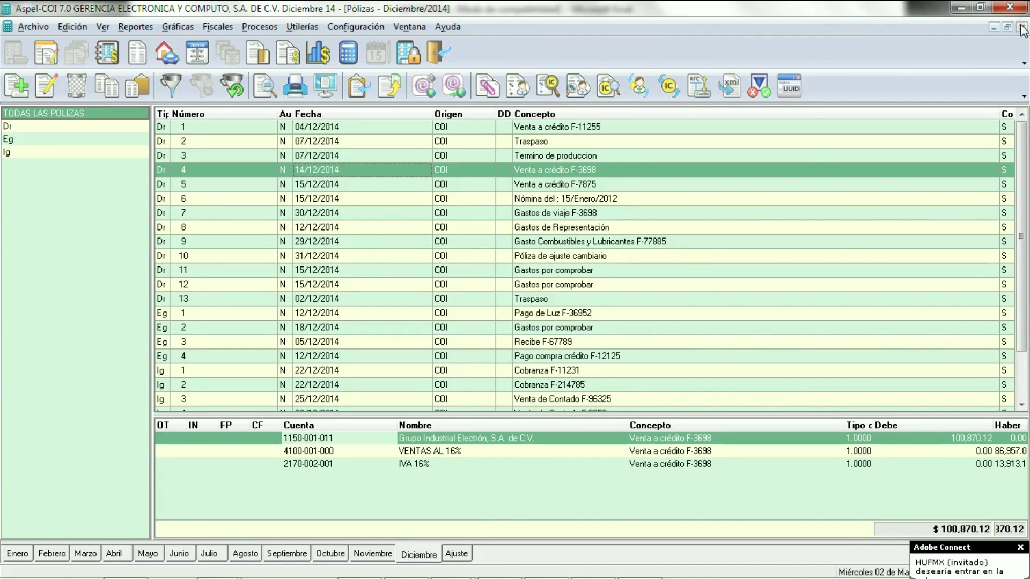
Load the ingreso.Pol model into a new Dr policy, distributing an amount of 1500000, and admit the waiting guest
{"action": "left_click", "coordinate": [18, 86]}
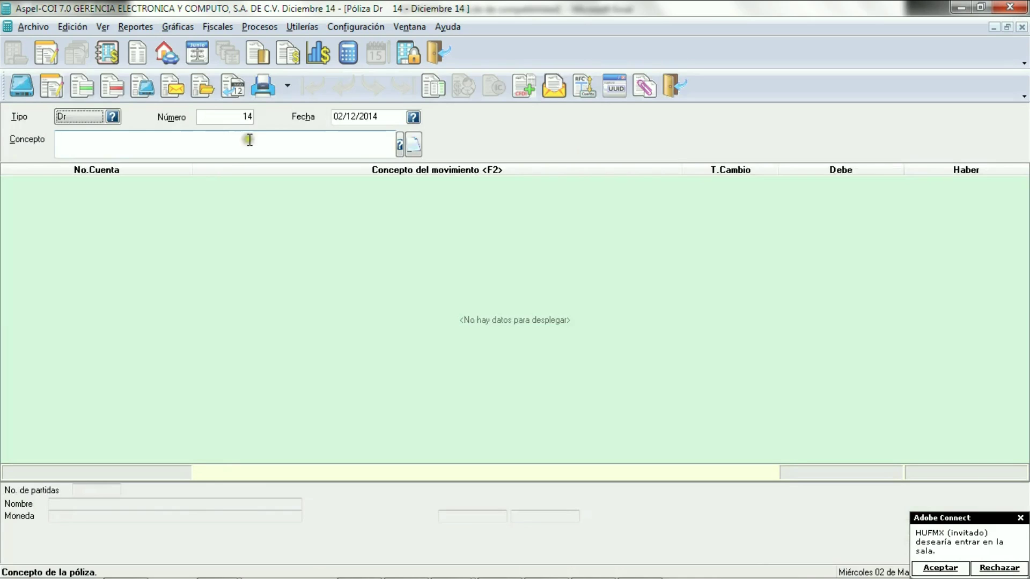
{"action": "left_click", "coordinate": [202, 86]}
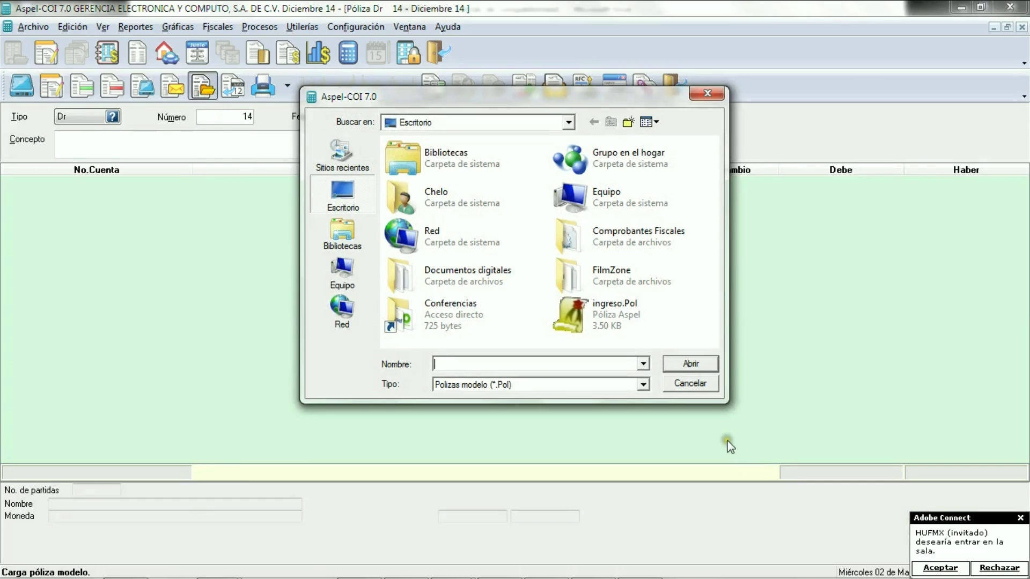
{"action": "left_click", "coordinate": [940, 568]}
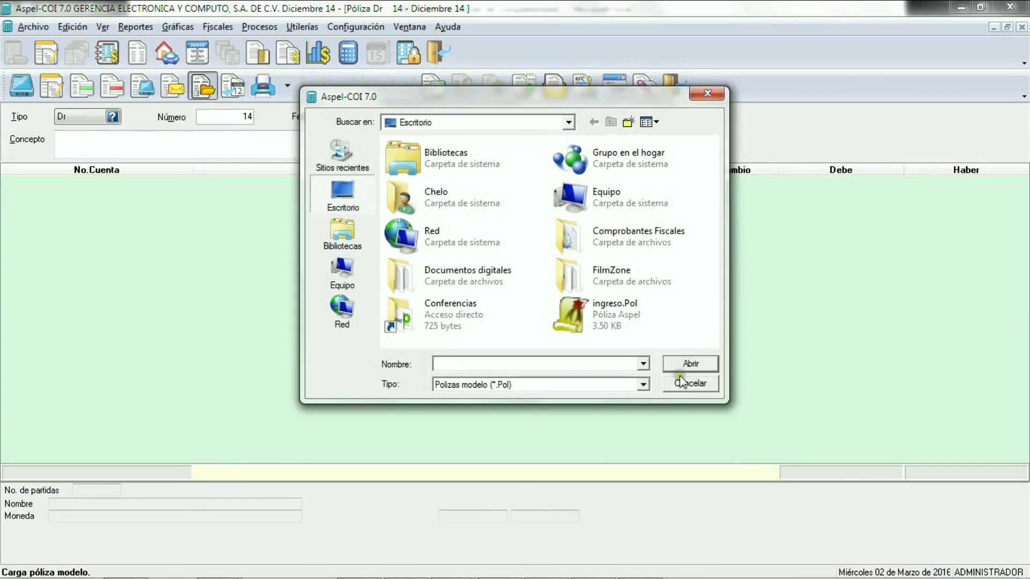
{"action": "double_click", "coordinate": [598, 316]}
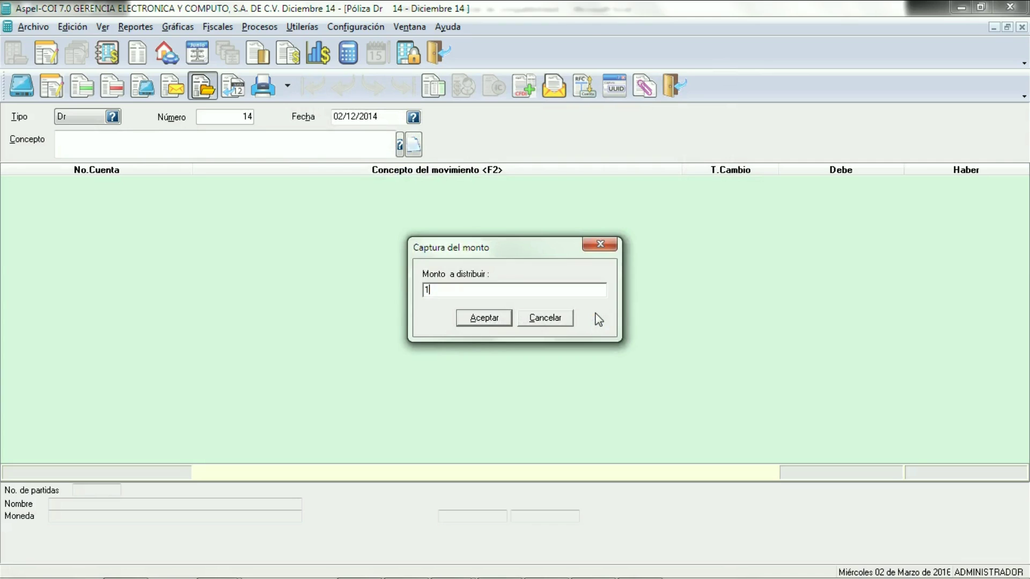
{"action": "type", "text": "1500000"}
{"action": "left_click", "coordinate": [470, 317]}
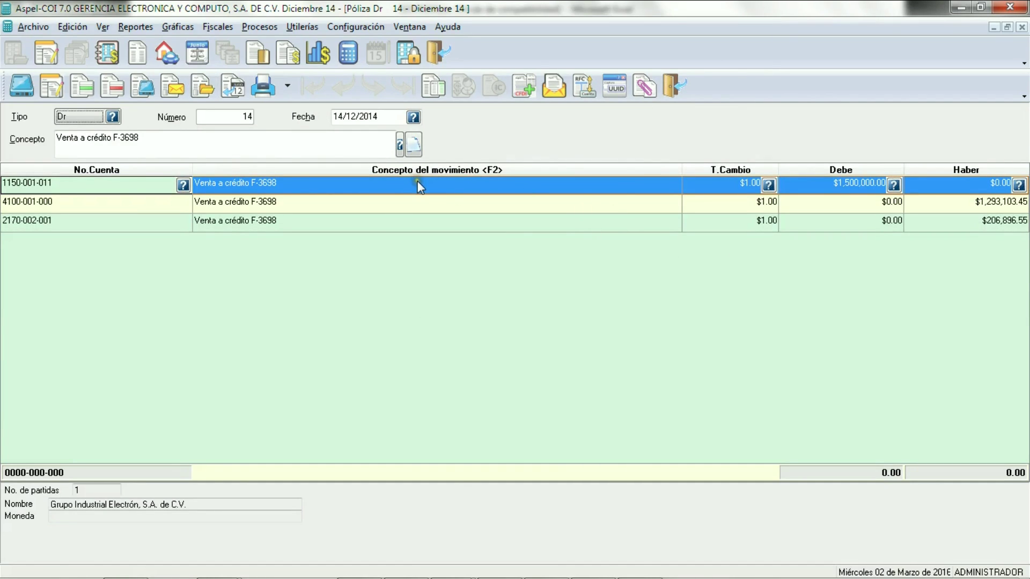
Save the new Dr 14 policy and close the policy windows
{"action": "left_click", "coordinate": [20, 88]}
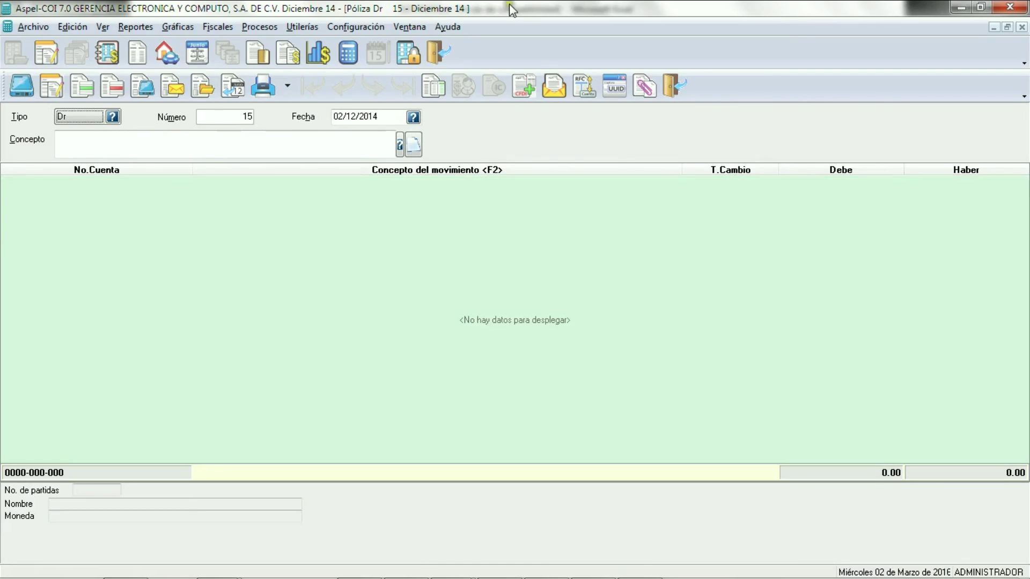
{"action": "left_click", "coordinate": [1021, 27]}
{"action": "left_click", "coordinate": [1022, 27]}
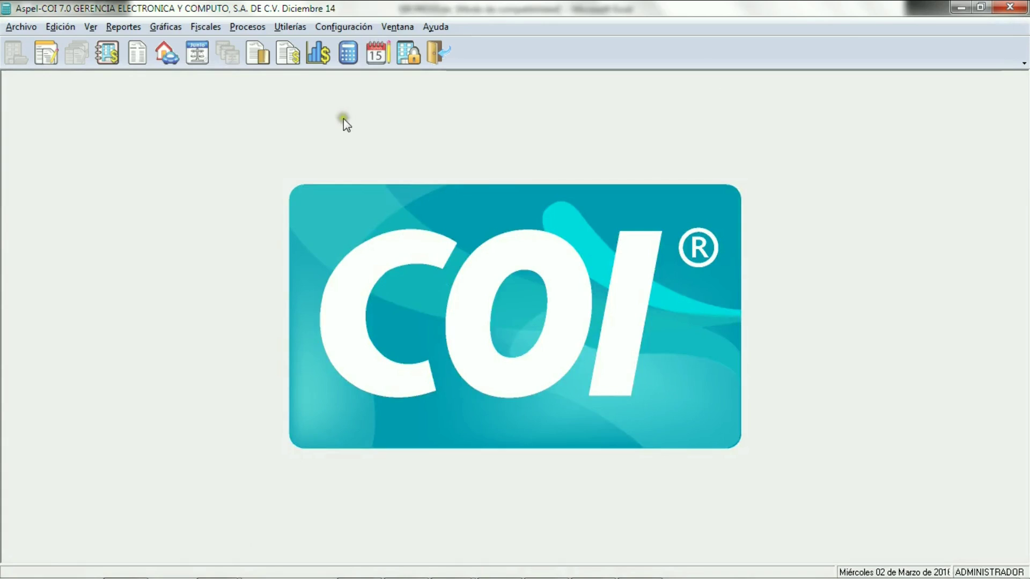
Open the DAISR.xls annual ISR sheet from Hojas fiscales and update its data links
{"action": "left_click", "coordinate": [205, 26]}
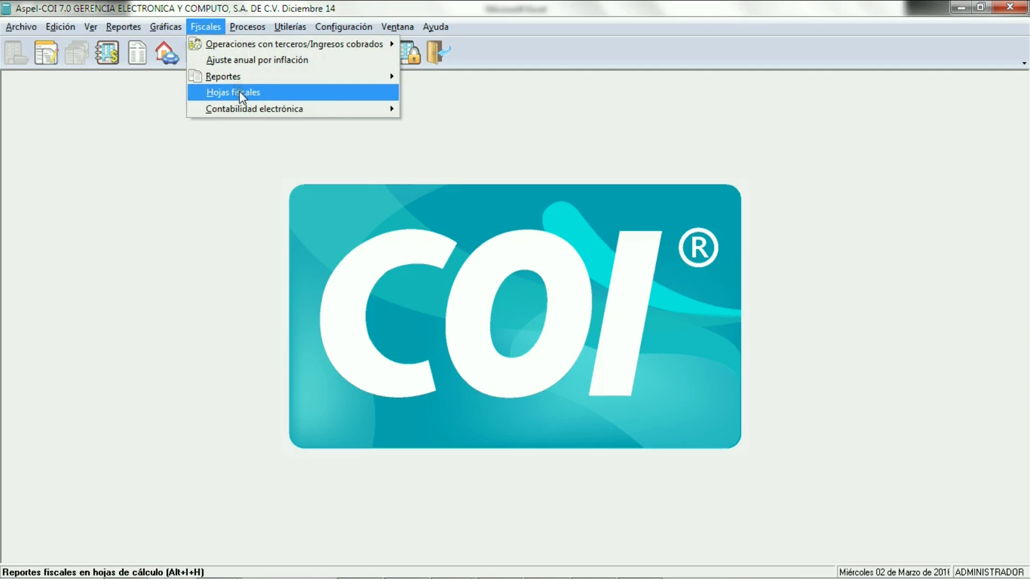
{"action": "left_click", "coordinate": [270, 91]}
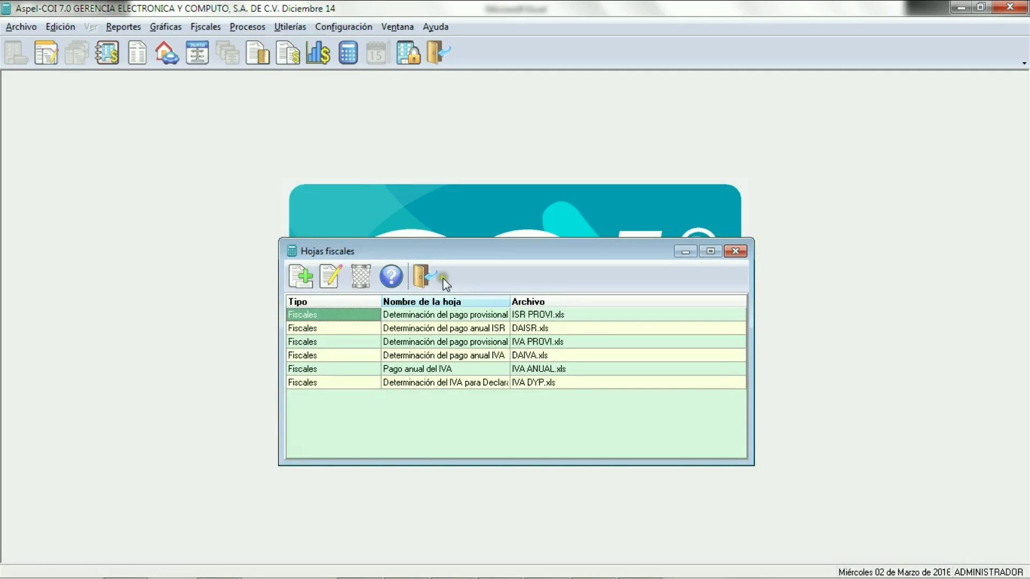
{"action": "double_click", "coordinate": [429, 333]}
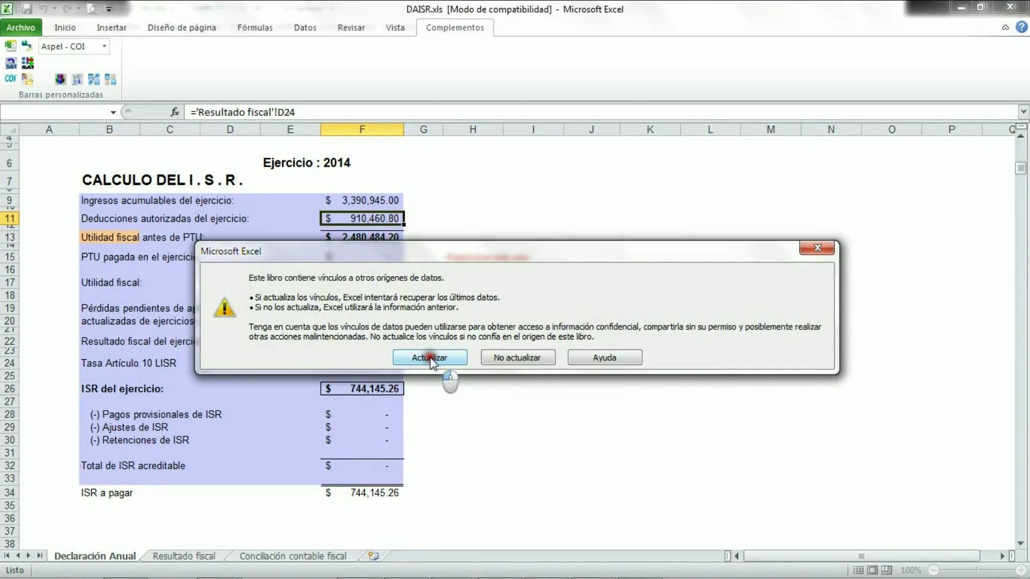
{"action": "left_click", "coordinate": [430, 358]}
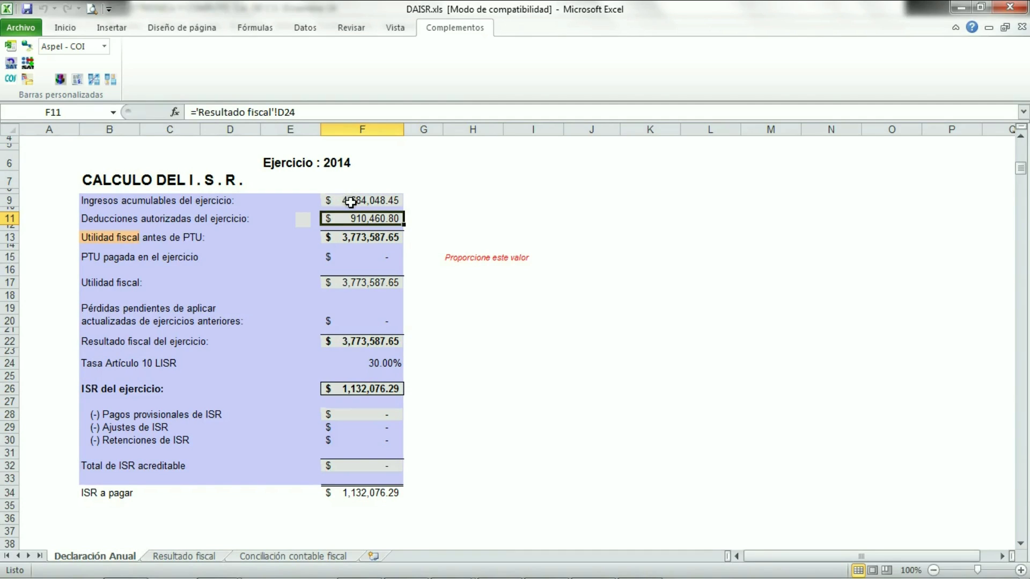
Review the accumulable income on the Declaración Anual sheet and the income and deductions on the Resultado fiscal sheet
{"action": "left_click", "coordinate": [350, 200]}
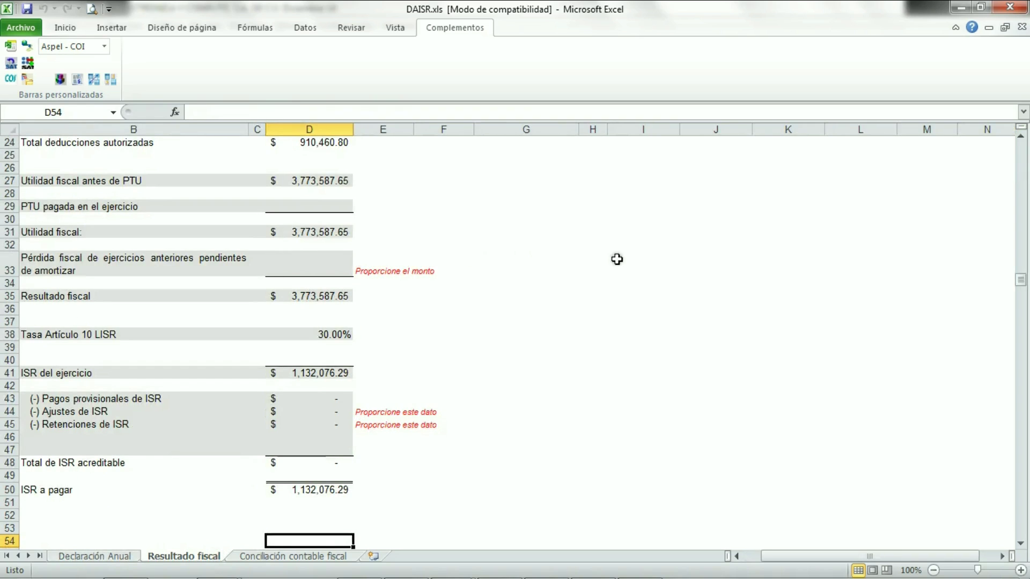
{"action": "left_click", "coordinate": [1020, 163]}
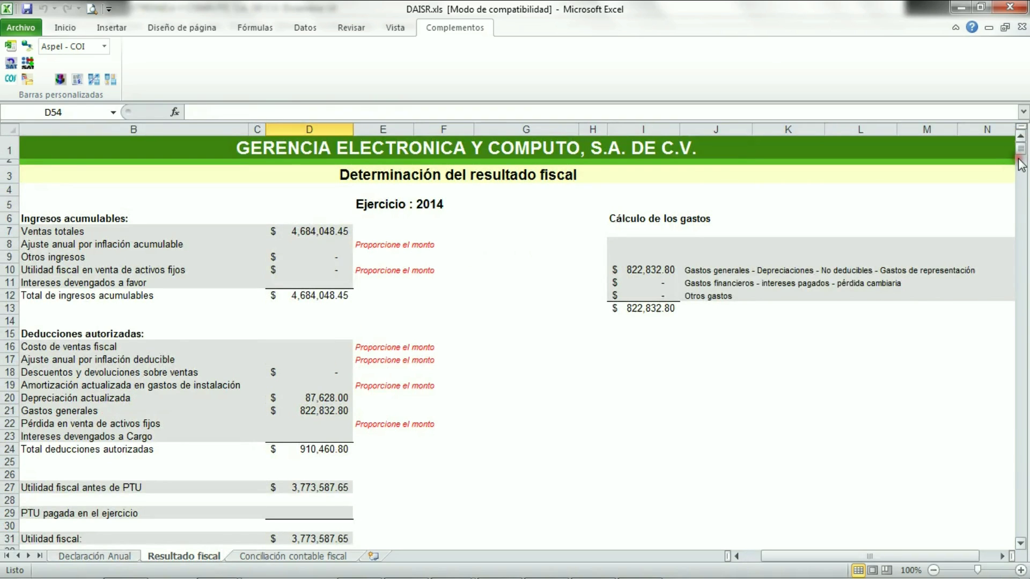
{"action": "left_click", "coordinate": [622, 356]}
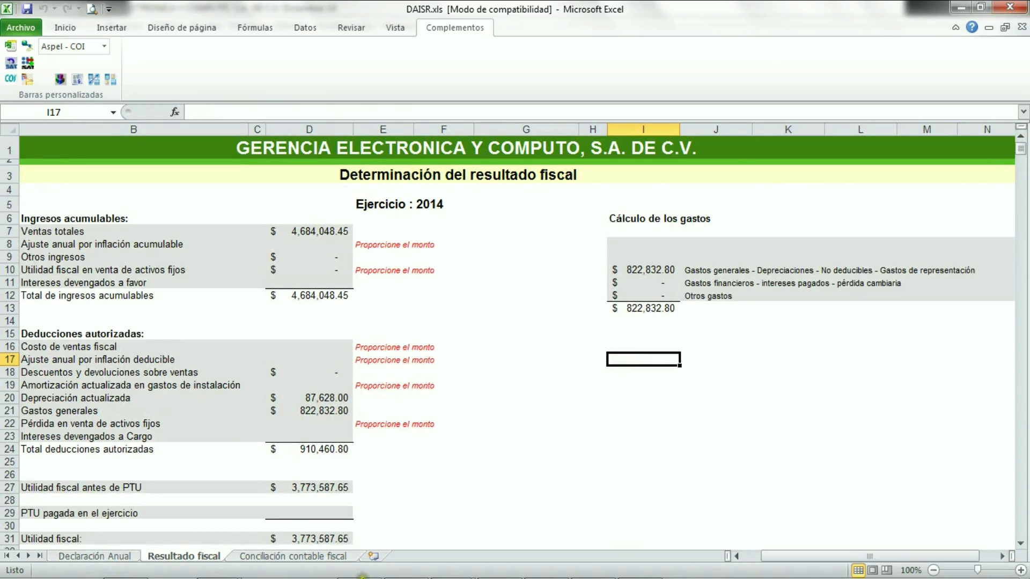
Return to Aspel-COI, open the IVA PROVI.xls provisional IVA sheet from Hojas fiscales and update its data links
{"action": "mouse_move", "coordinate": [359, 577]}
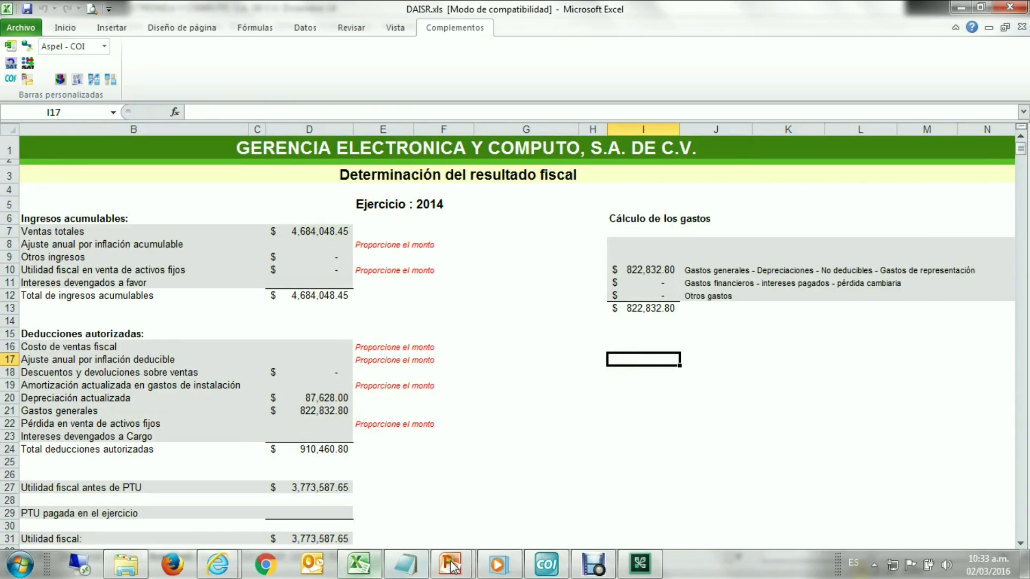
{"action": "left_click", "coordinate": [546, 564]}
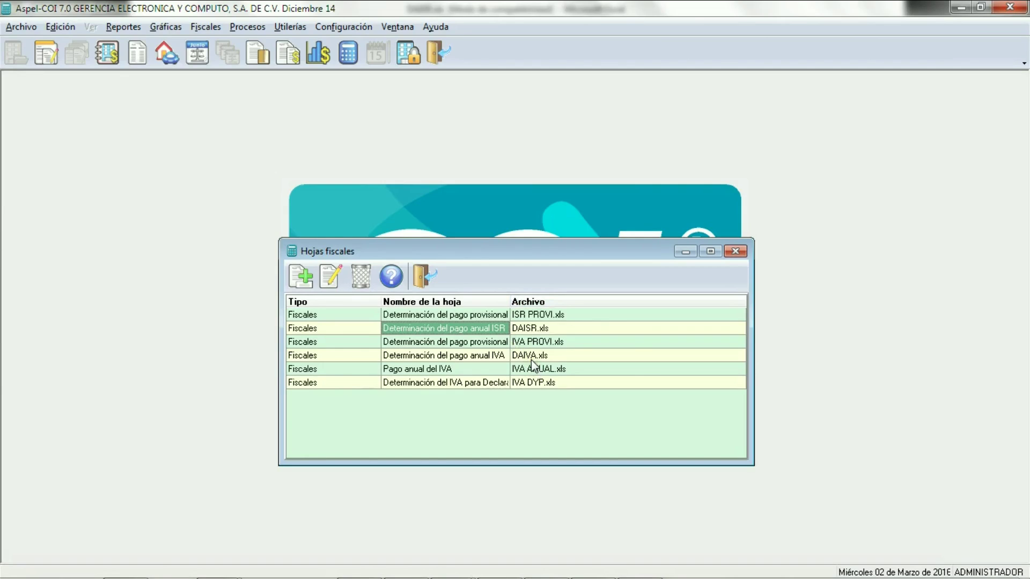
{"action": "double_click", "coordinate": [489, 343]}
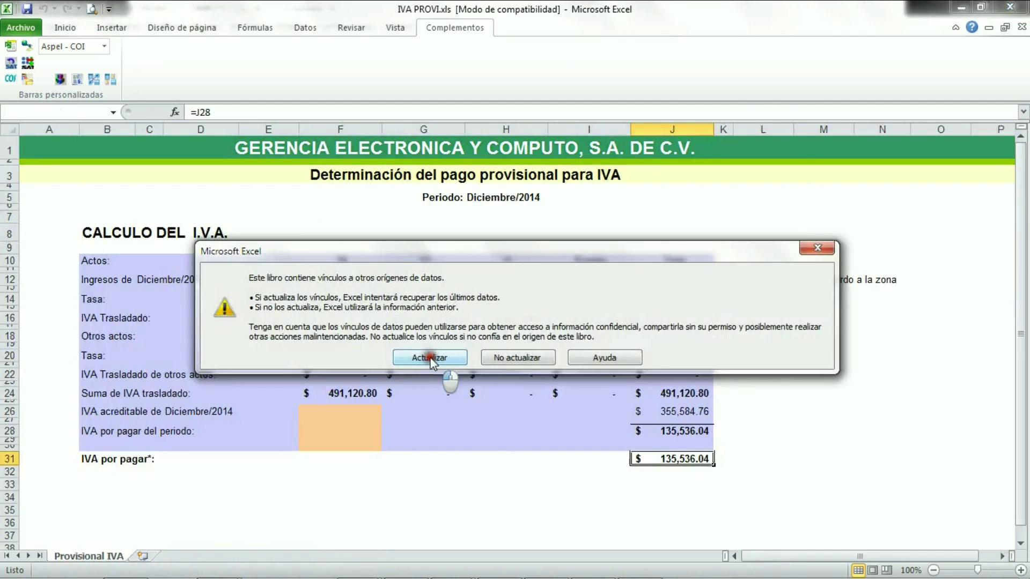
{"action": "left_click", "coordinate": [431, 358]}
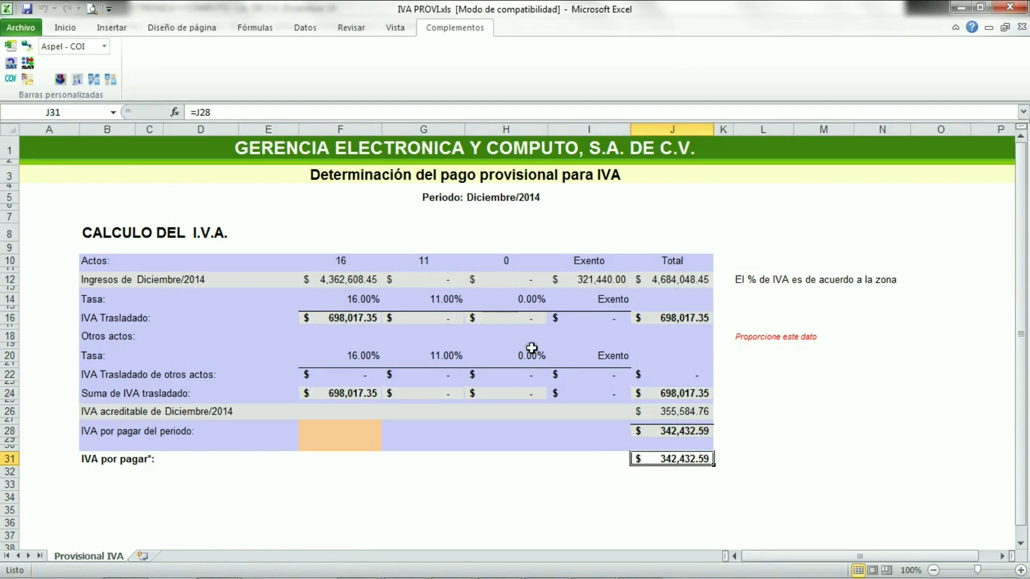
{"action": "left_click", "coordinate": [357, 279]}
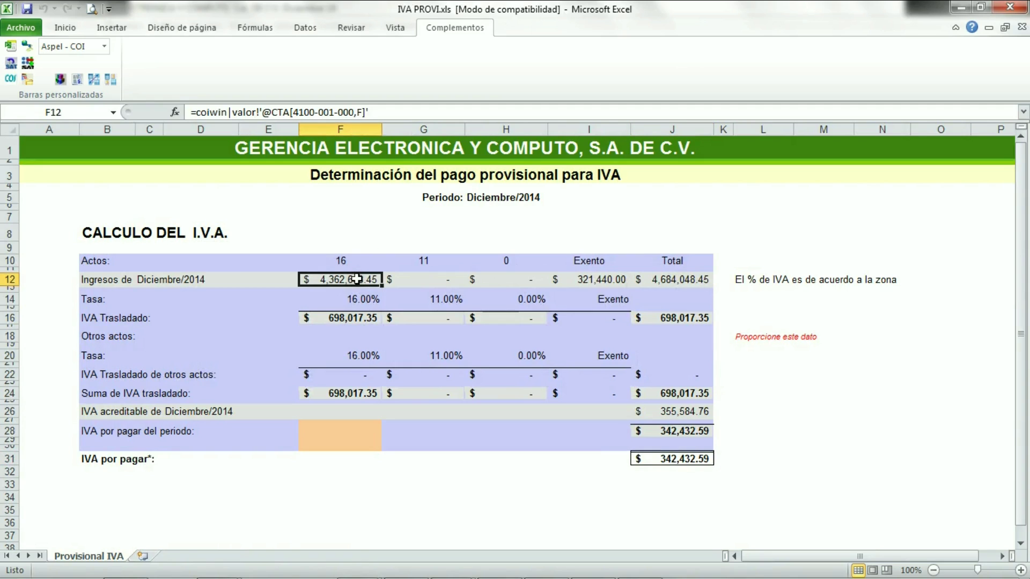
{"action": "left_click", "coordinate": [364, 113]}
{"action": "key", "text": "BackSpace"}
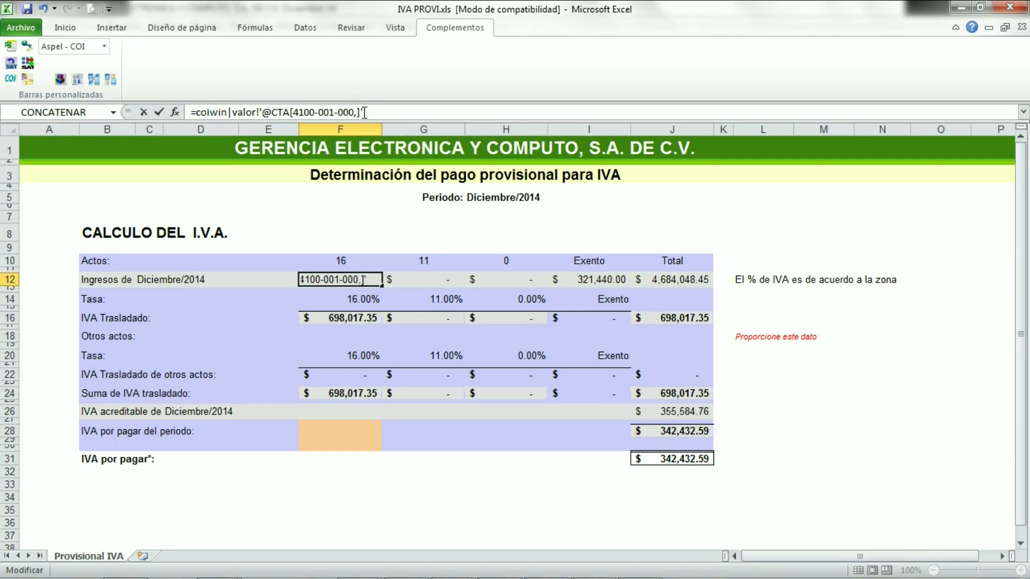
{"action": "type", "text": "h"}
{"action": "key", "text": "ctrl+Return"}
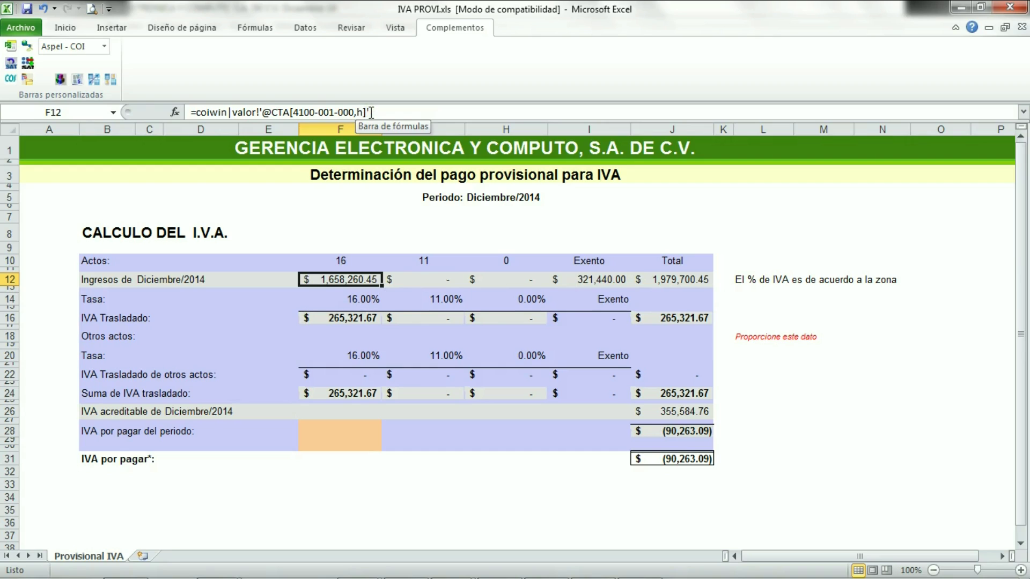
{"action": "left_click", "coordinate": [365, 112]}
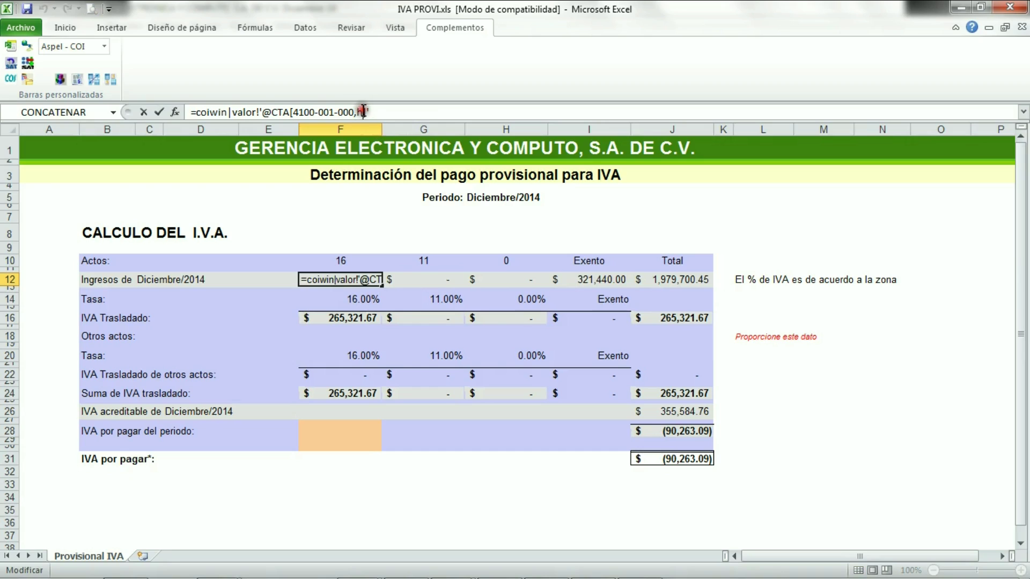
{"action": "key", "text": "BackSpace"}
{"action": "type", "text": "e"}
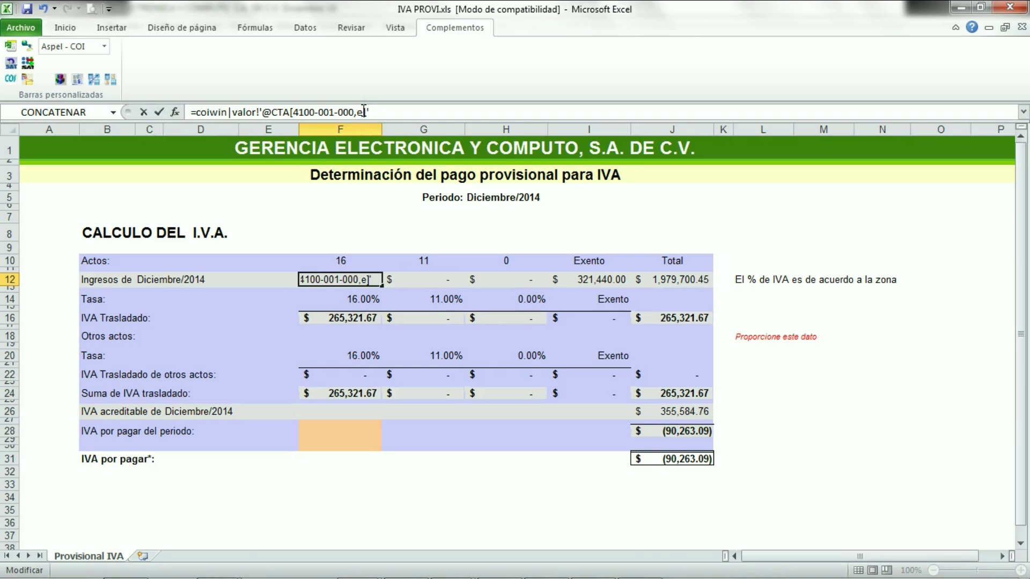
{"action": "key", "text": "Return"}
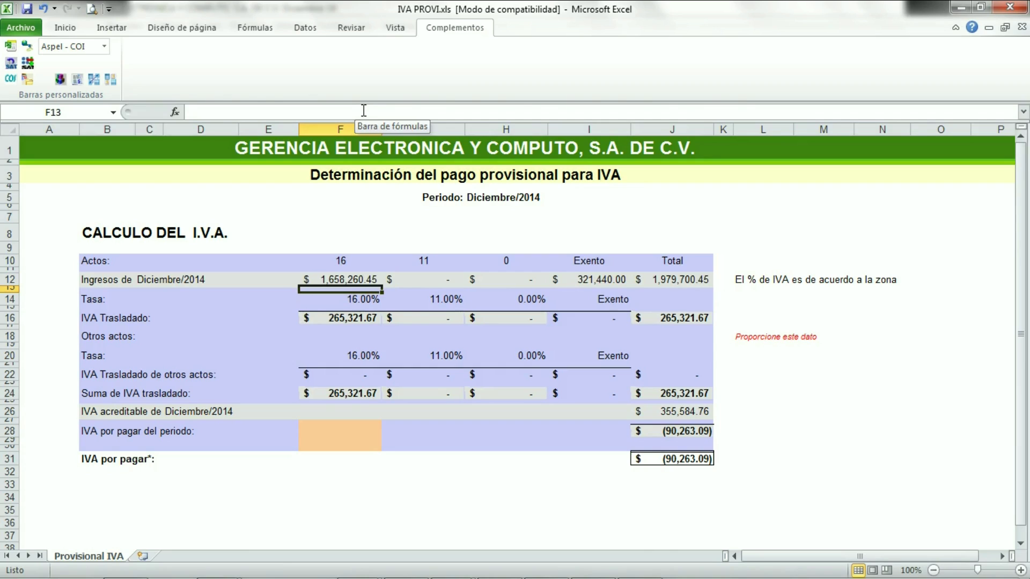
{"action": "left_click", "coordinate": [612, 283]}
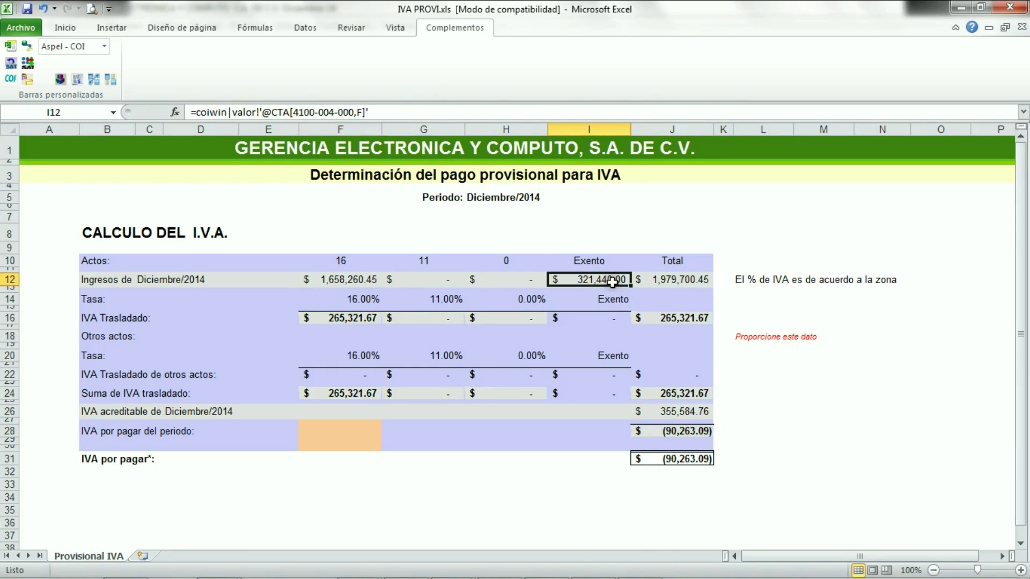
{"action": "left_click", "coordinate": [363, 111]}
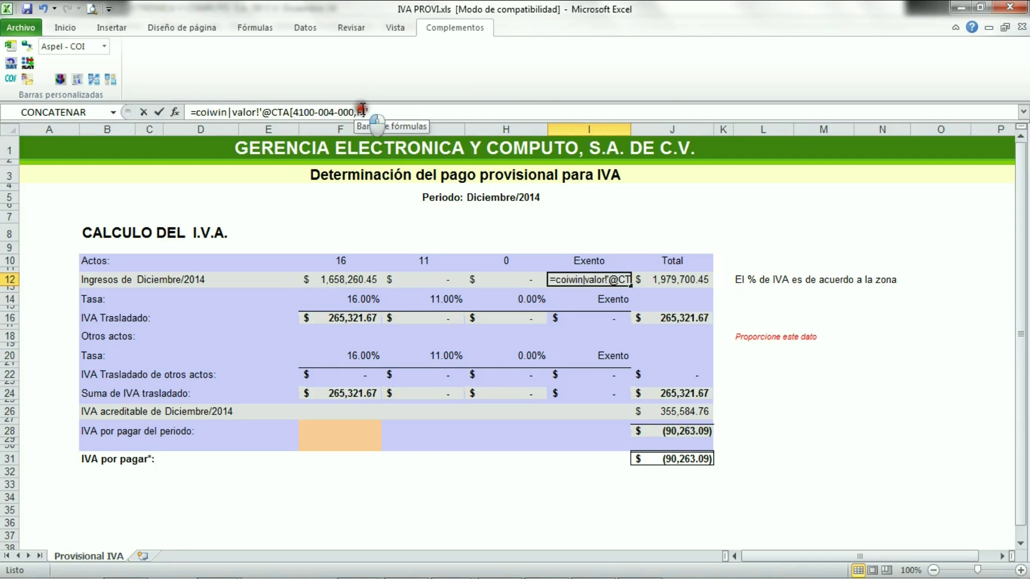
{"action": "key", "text": "BackSpace"}
{"action": "type", "text": "h"}
{"action": "key", "text": "Return"}
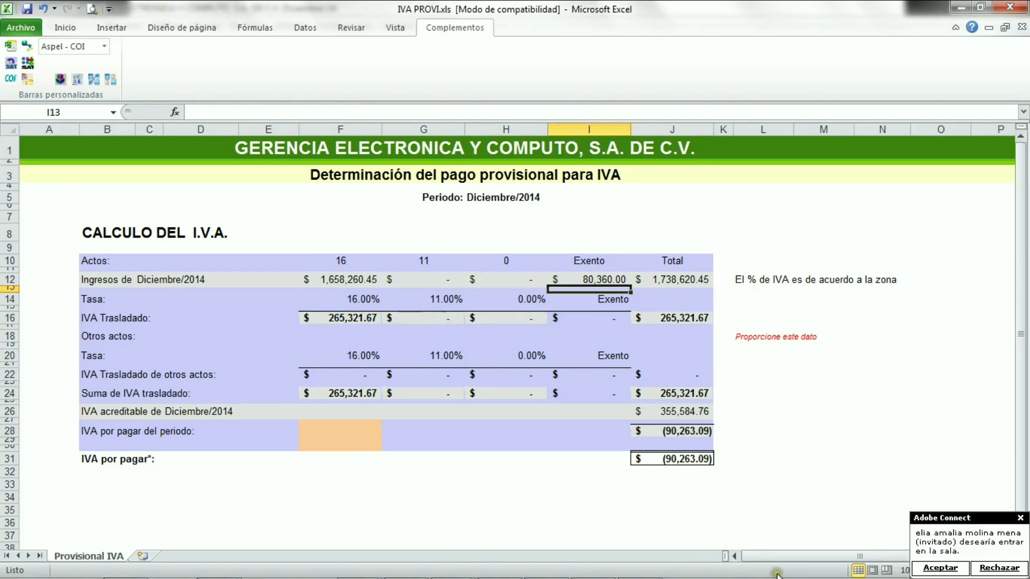
{"action": "left_click", "coordinate": [948, 569]}
{"action": "left_click", "coordinate": [360, 394]}
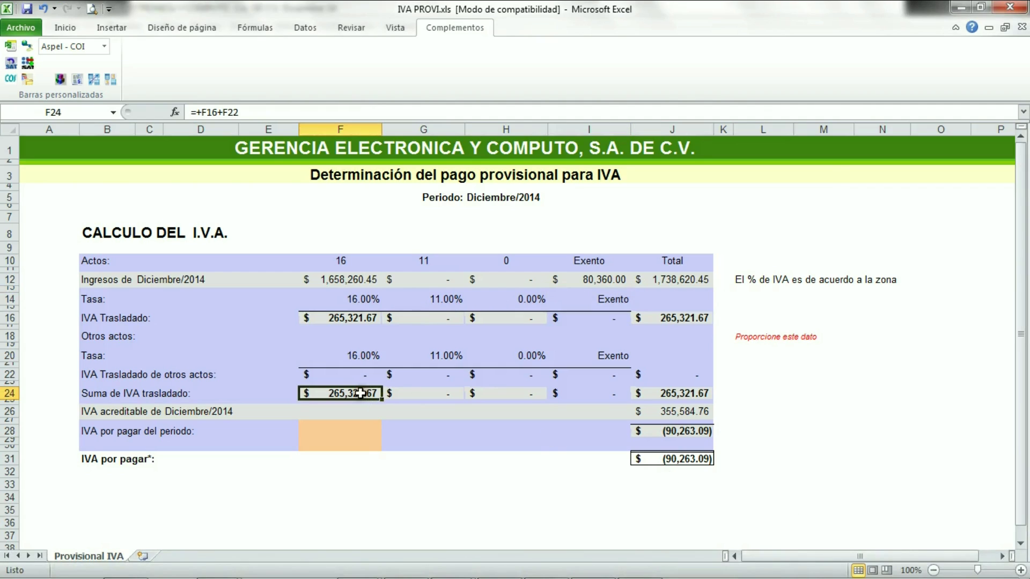
{"action": "left_click", "coordinate": [661, 411]}
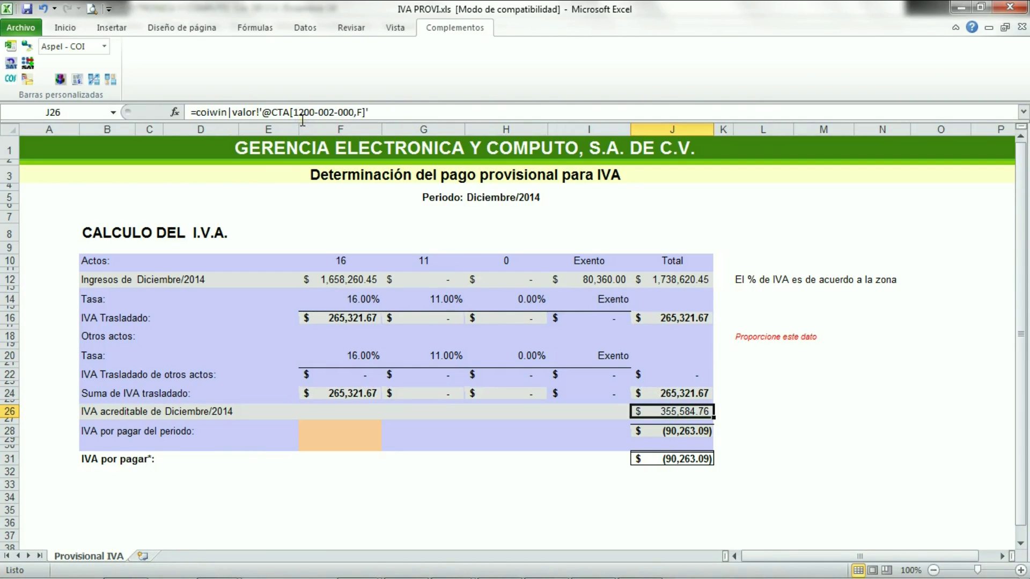
{"action": "double_click", "coordinate": [362, 112]}
{"action": "type", "text": "d"}
{"action": "key", "text": "Return"}
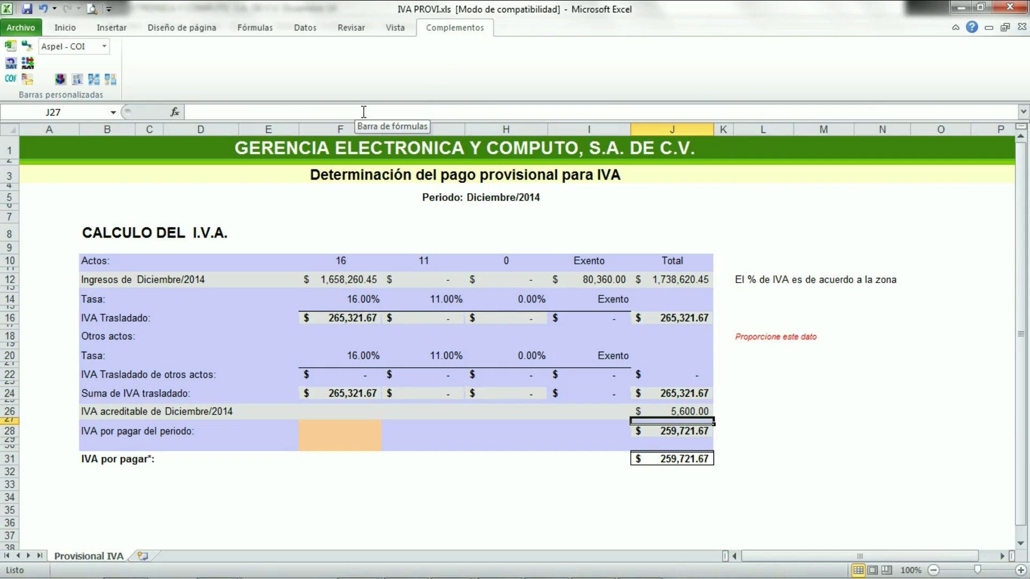
Close IVA PROVI.xls keeping its changes, and save and close the DAISR.xls workbook
{"action": "left_click", "coordinate": [1022, 28]}
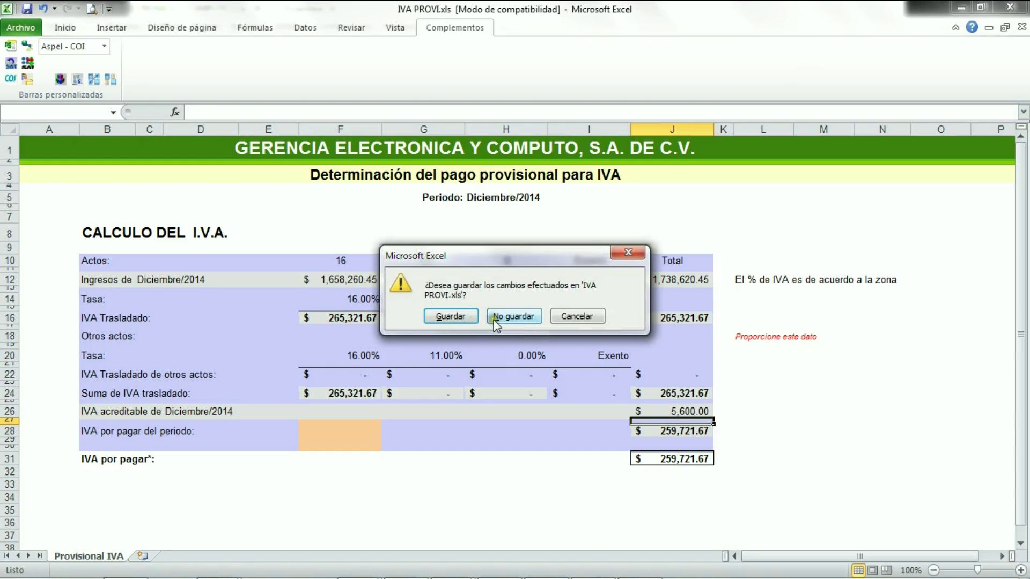
{"action": "left_click", "coordinate": [455, 316]}
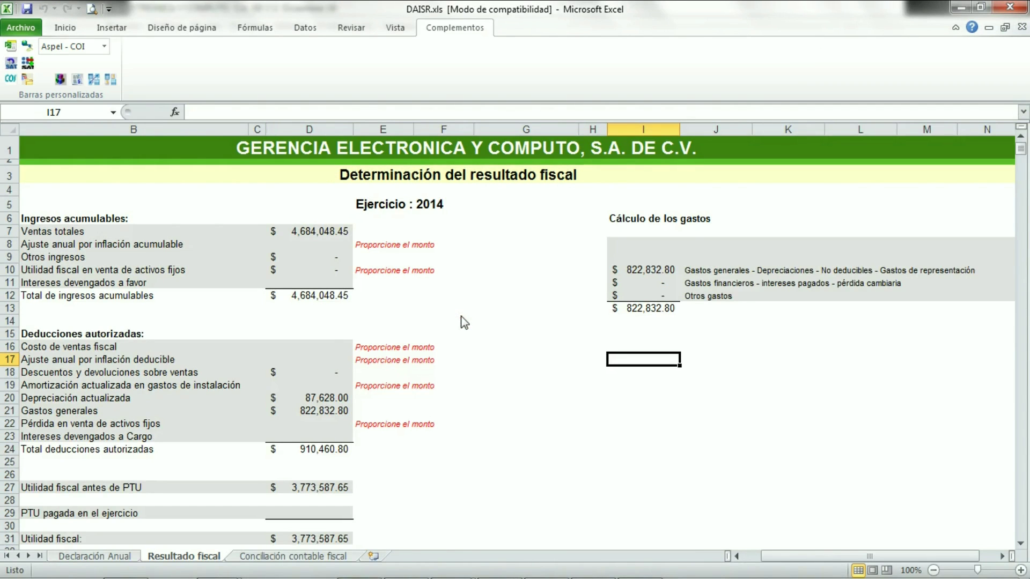
{"action": "left_click", "coordinate": [26, 10]}
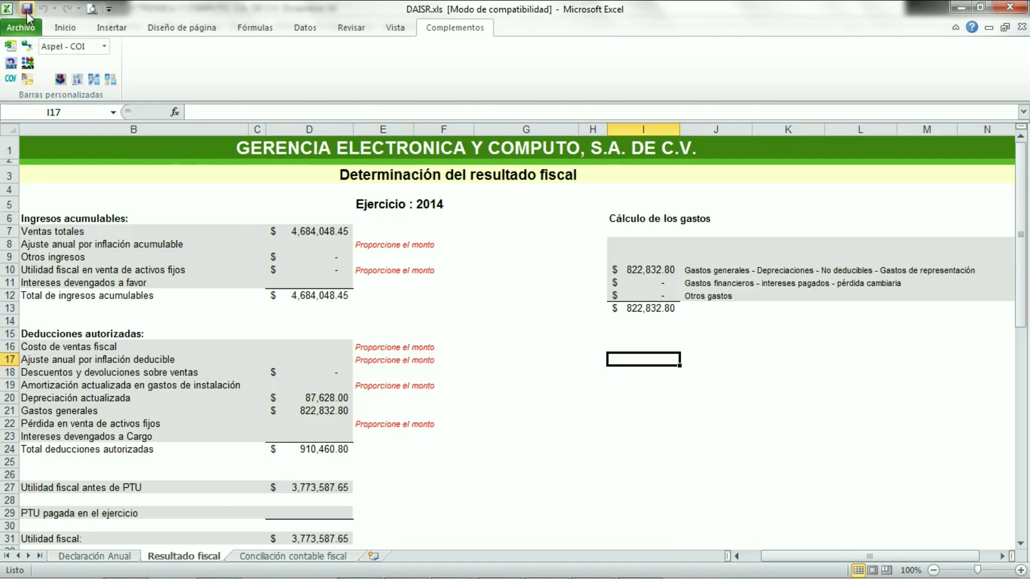
{"action": "left_click", "coordinate": [1021, 27]}
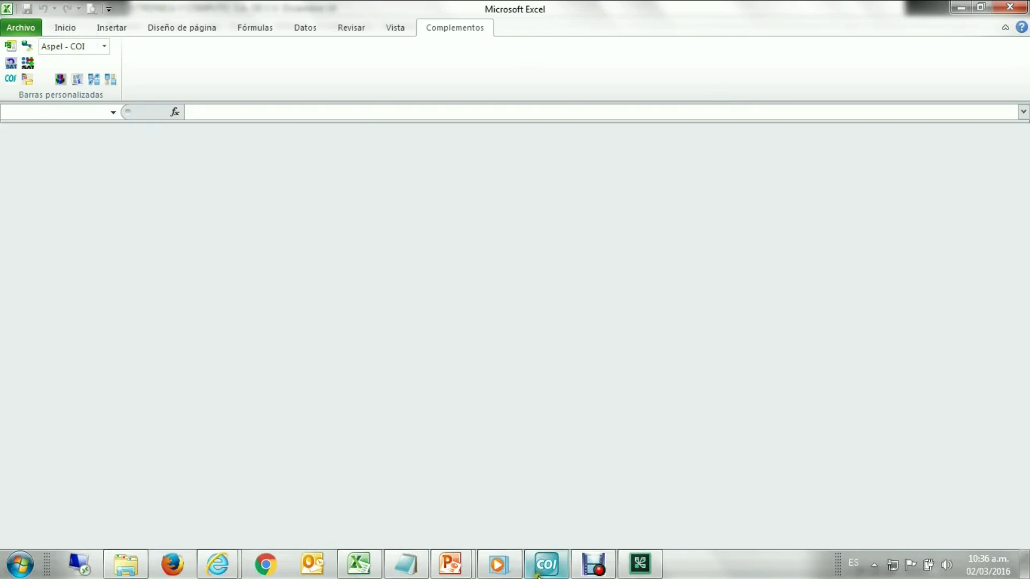
Return to Aspel-COI, open the IVA ANUAL.xls annual IVA payment sheet from Hojas fiscales and update its data links
{"action": "left_click", "coordinate": [547, 565]}
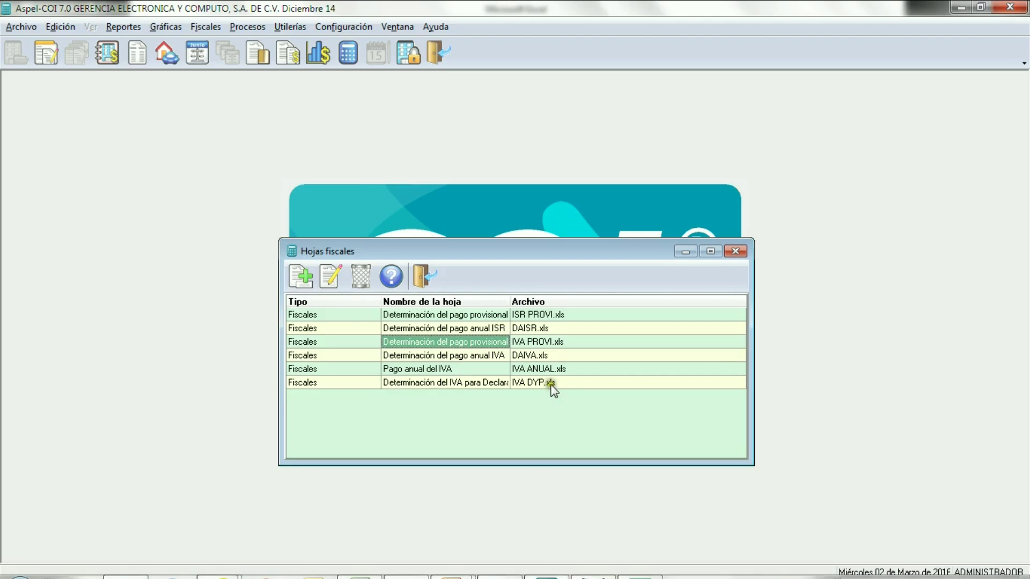
{"action": "double_click", "coordinate": [499, 366]}
{"action": "left_click", "coordinate": [431, 359]}
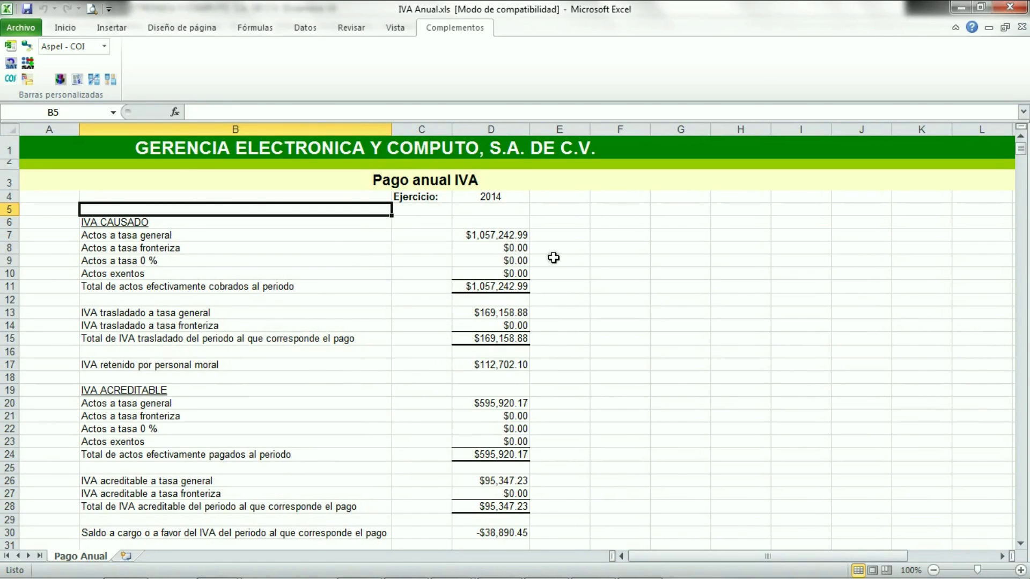
Review the IVA causado, IVA acreditable and balance figures in column D of the Pago Anual sheet and the formula in D7
{"action": "left_click", "coordinate": [519, 236]}
{"action": "key", "text": "Down"}
{"action": "key", "text": "Down"}
{"action": "key", "text": "Down"}
{"action": "key", "text": "Down"}
{"action": "key", "text": "Down"}
{"action": "key", "text": "Down"}
{"action": "key", "text": "Down"}
{"action": "key", "text": "Down"}
{"action": "key", "text": "Down"}
{"action": "key", "text": "Down"}
{"action": "key", "text": "Down"}
{"action": "key", "text": "Down"}
{"action": "key", "text": "Down"}
{"action": "key", "text": "Down"}
{"action": "key", "text": "Down"}
{"action": "key", "text": "Down"}
{"action": "key", "text": "Down"}
{"action": "key", "text": "Down"}
{"action": "key", "text": "Down"}
{"action": "key", "text": "Down"}
{"action": "key", "text": "Down"}
{"action": "key", "text": "Down"}
{"action": "key", "text": "Down"}
{"action": "key", "text": "Down"}
{"action": "key", "text": "Down"}
{"action": "key", "text": "Down"}
{"action": "key", "text": "Down"}
{"action": "key", "text": "Down"}
{"action": "key", "text": "Up"}
{"action": "key", "text": "Up"}
{"action": "key", "text": "Up"}
{"action": "key", "text": "Up"}
{"action": "key", "text": "Up"}
{"action": "key", "text": "Up"}
{"action": "key", "text": "Up"}
{"action": "key", "text": "Up"}
{"action": "key", "text": "Up"}
{"action": "key", "text": "Up"}
{"action": "key", "text": "Up"}
{"action": "key", "text": "Up"}
{"action": "key", "text": "Up"}
{"action": "key", "text": "Up"}
{"action": "key", "text": "Up"}
{"action": "key", "text": "Up"}
{"action": "key", "text": "Up"}
{"action": "key", "text": "Up"}
{"action": "key", "text": "Up"}
{"action": "key", "text": "Up"}
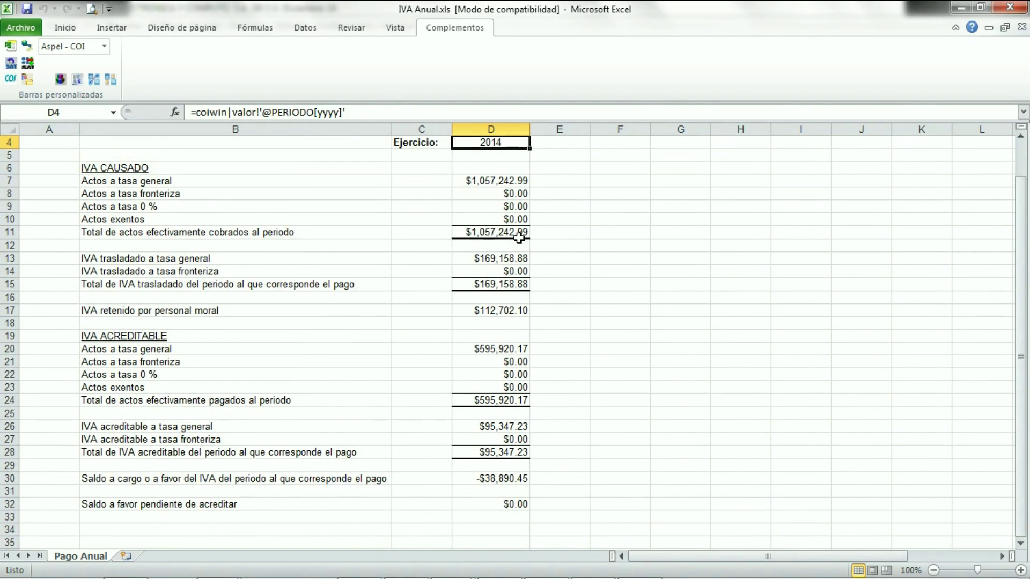
{"action": "key", "text": "Up"}
{"action": "key", "text": "Up"}
{"action": "key", "text": "Up"}
{"action": "key", "text": "Down"}
{"action": "key", "text": "Down"}
{"action": "key", "text": "Down"}
{"action": "key", "text": "Down"}
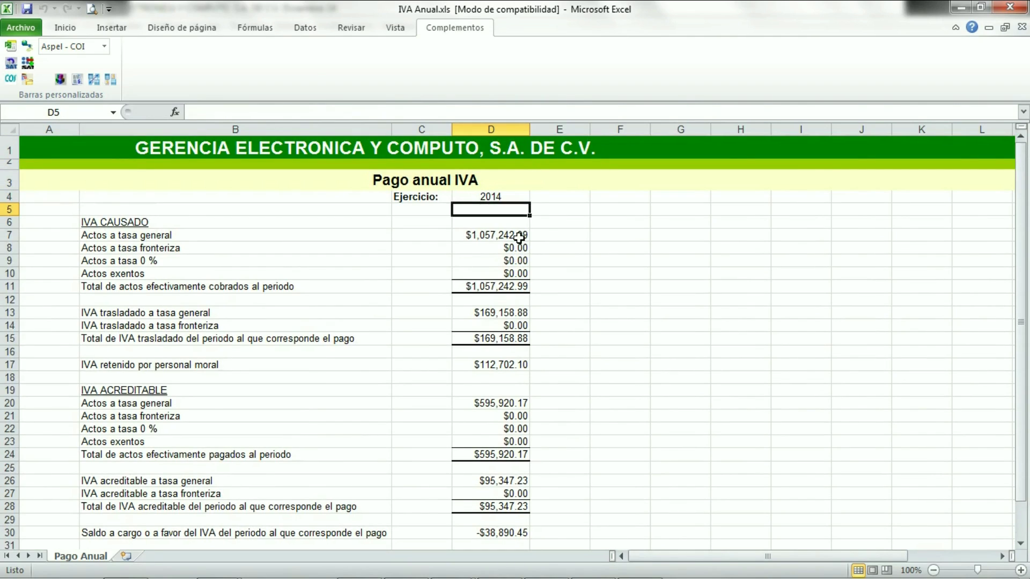
{"action": "key", "text": "Down"}
{"action": "key", "text": "Down"}
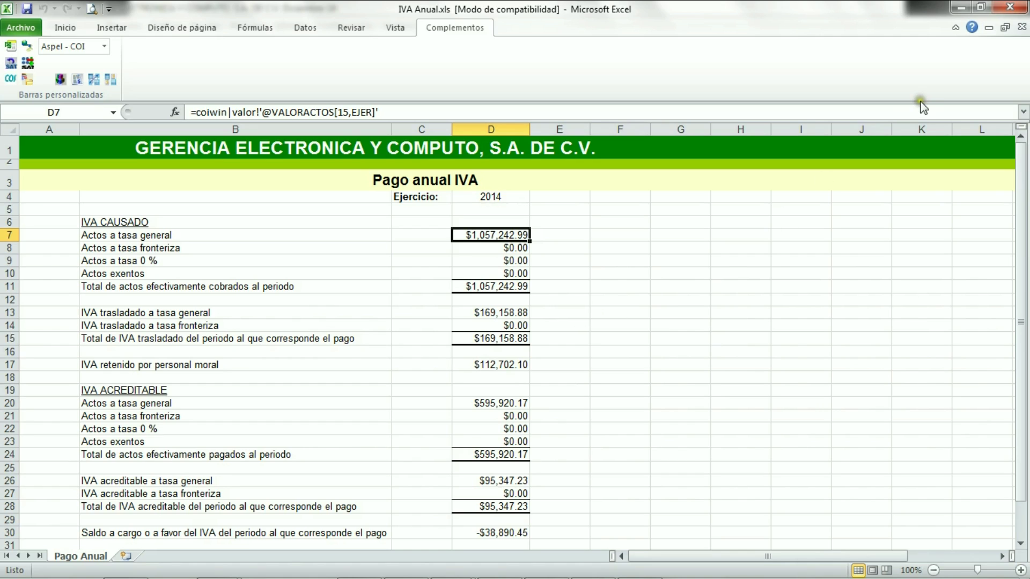
Return to Aspel-COI, open the IVA DYP.xls sheet from Hojas fiscales and update its data links
{"action": "mouse_move", "coordinate": [462, 576]}
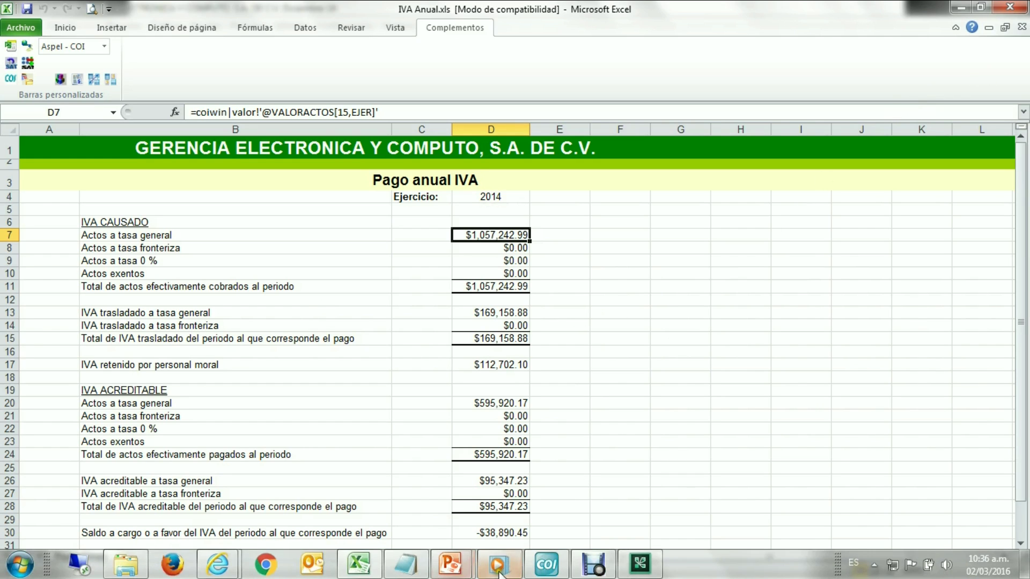
{"action": "left_click", "coordinate": [545, 565]}
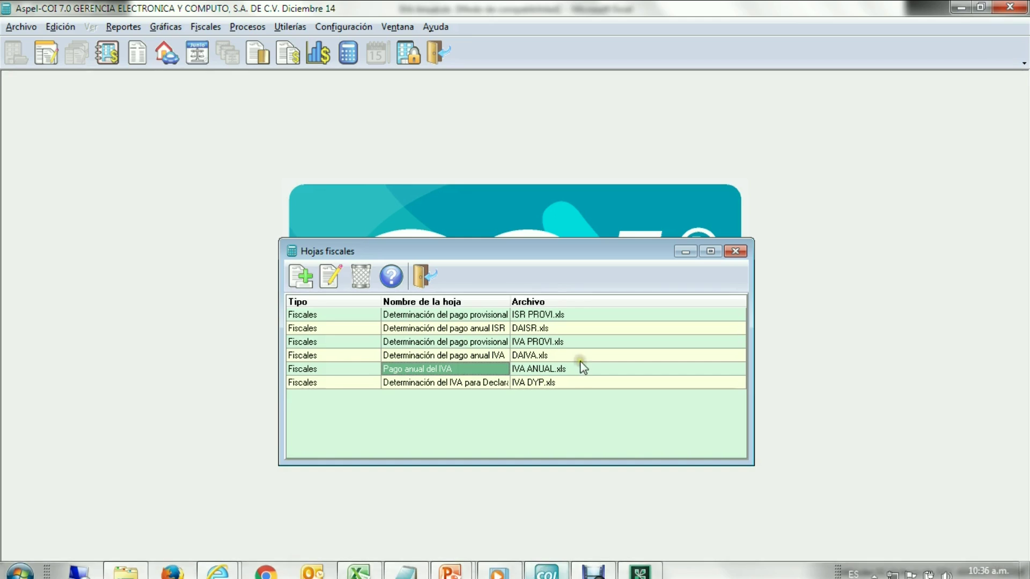
{"action": "double_click", "coordinate": [496, 383]}
{"action": "left_click", "coordinate": [432, 358]}
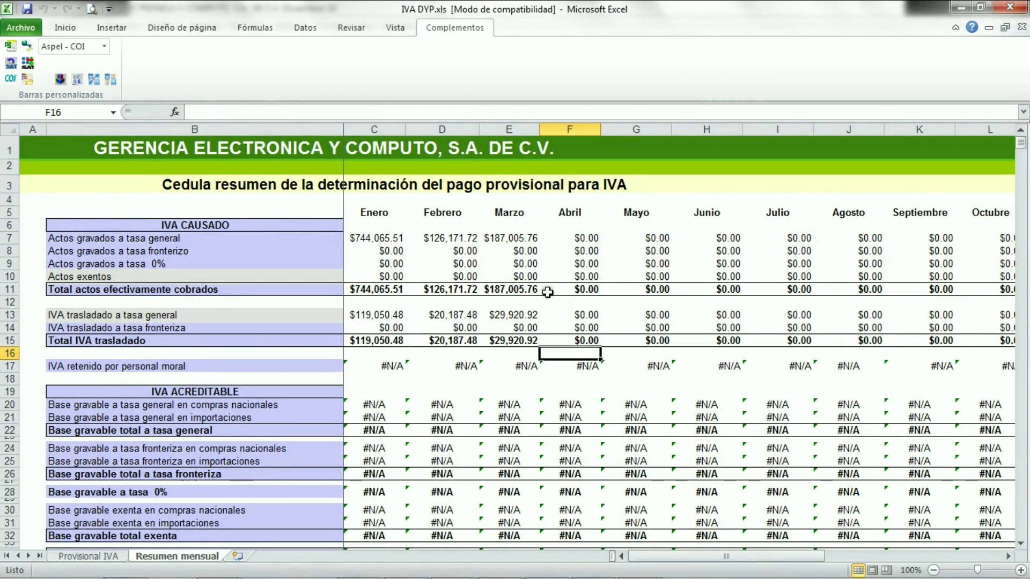
Review the January to March figures on the Resumen mensual sheet, from IVA causado and IVA acreditable down to IVA a cargo del periodo
{"action": "left_click", "coordinate": [388, 239]}
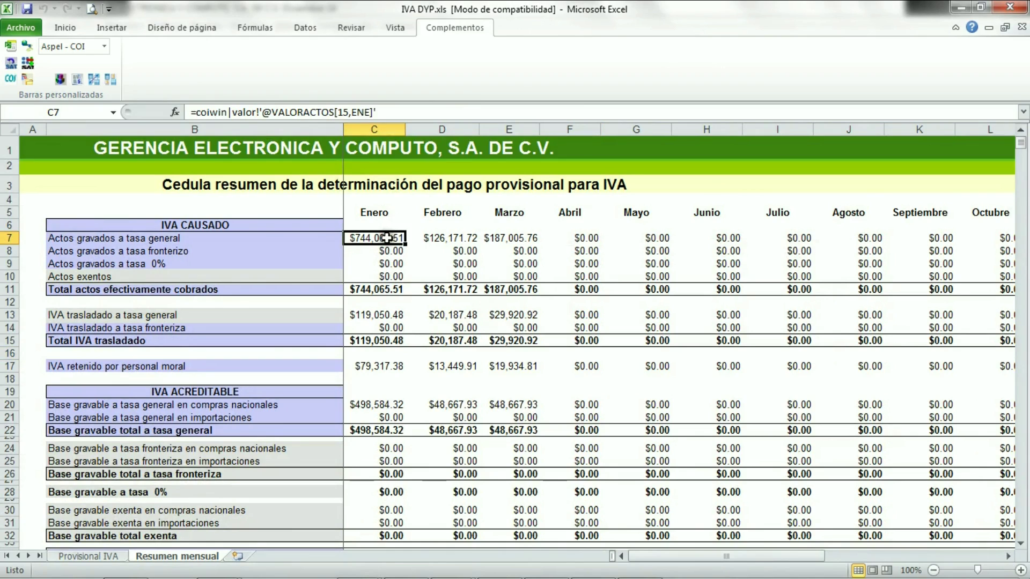
{"action": "key", "text": "Right"}
{"action": "key", "text": "Right"}
{"action": "key", "text": "Down"}
{"action": "key", "text": "Down"}
{"action": "key", "text": "Down"}
{"action": "key", "text": "Down"}
{"action": "key", "text": "Down"}
{"action": "key", "text": "Down"}
{"action": "key", "text": "Down"}
{"action": "key", "text": "Down"}
{"action": "key", "text": "Down"}
{"action": "key", "text": "Down"}
{"action": "key", "text": "Down"}
{"action": "key", "text": "Down"}
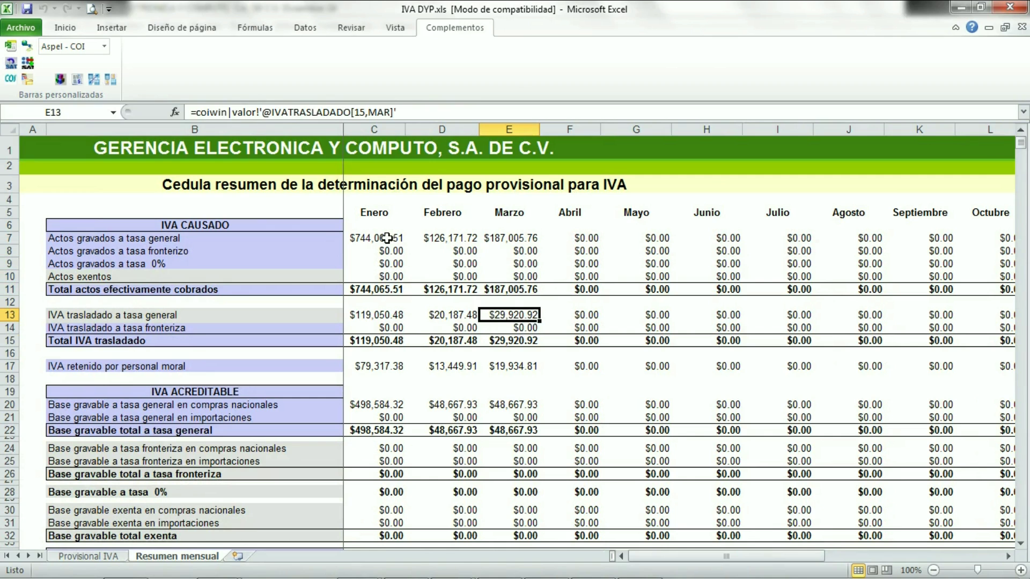
{"action": "key", "text": "Down"}
{"action": "key", "text": "Down"}
{"action": "key", "text": "Down"}
{"action": "key", "text": "Down"}
{"action": "key", "text": "Down"}
{"action": "key", "text": "Down"}
{"action": "key", "text": "Down"}
{"action": "key", "text": "Down"}
{"action": "key", "text": "Down"}
{"action": "key", "text": "Down"}
{"action": "key", "text": "Down"}
{"action": "key", "text": "Down"}
{"action": "key", "text": "Down"}
{"action": "key", "text": "Down"}
{"action": "key", "text": "Down"}
{"action": "key", "text": "Down"}
{"action": "key", "text": "Down"}
{"action": "key", "text": "Down"}
{"action": "key", "text": "Down"}
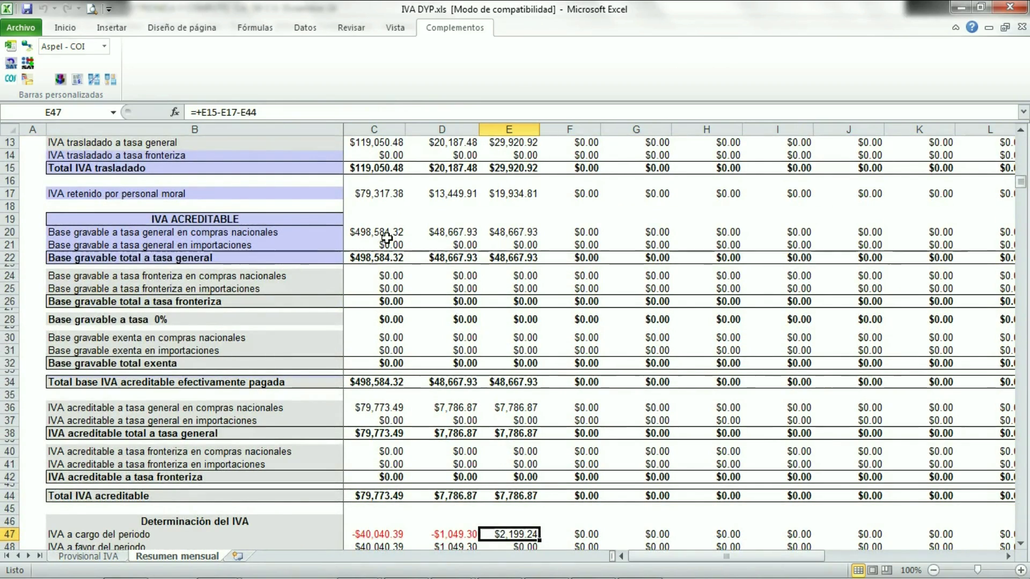
{"action": "key", "text": "Left"}
{"action": "key", "text": "Left"}
{"action": "key", "text": "Right"}
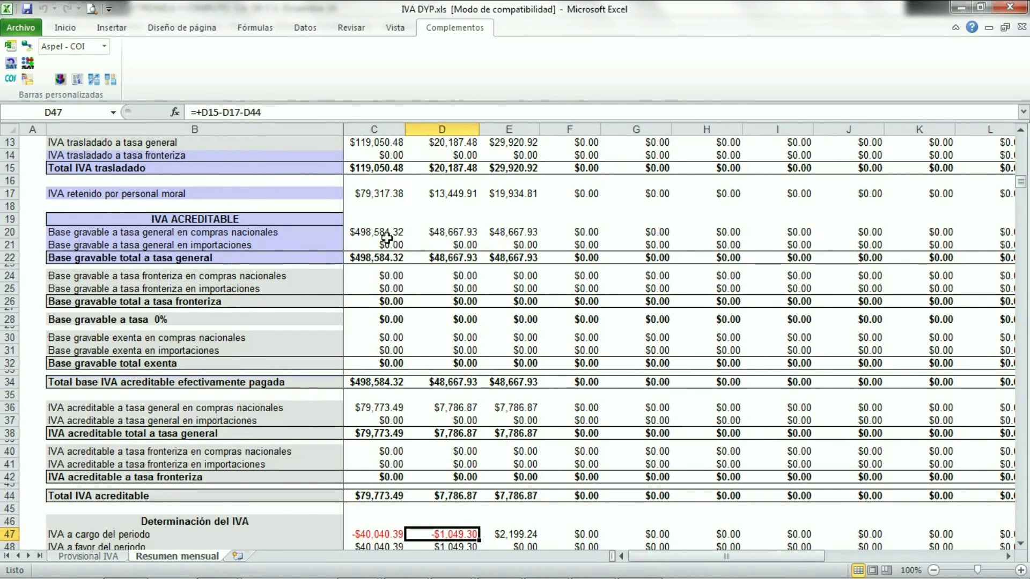
{"action": "key", "text": "Up"}
{"action": "key", "text": "Up"}
{"action": "key", "text": "Up"}
{"action": "key", "text": "Up"}
{"action": "key", "text": "Up"}
{"action": "key", "text": "Up"}
{"action": "key", "text": "Up"}
{"action": "key", "text": "Up"}
{"action": "key", "text": "Up"}
{"action": "key", "text": "Up"}
{"action": "key", "text": "Up"}
{"action": "key", "text": "Up"}
{"action": "key", "text": "Up"}
{"action": "key", "text": "Up"}
{"action": "key", "text": "Up"}
{"action": "key", "text": "Up"}
{"action": "key", "text": "Up"}
{"action": "key", "text": "Up"}
{"action": "key", "text": "Up"}
{"action": "key", "text": "Up"}
{"action": "key", "text": "Up"}
{"action": "key", "text": "Up"}
{"action": "key", "text": "Up"}
{"action": "key", "text": "Up"}
{"action": "key", "text": "Up"}
{"action": "key", "text": "Up"}
{"action": "key", "text": "Up"}
{"action": "key", "text": "Up"}
{"action": "key", "text": "Up"}
{"action": "key", "text": "Up"}
{"action": "key", "text": "Up"}
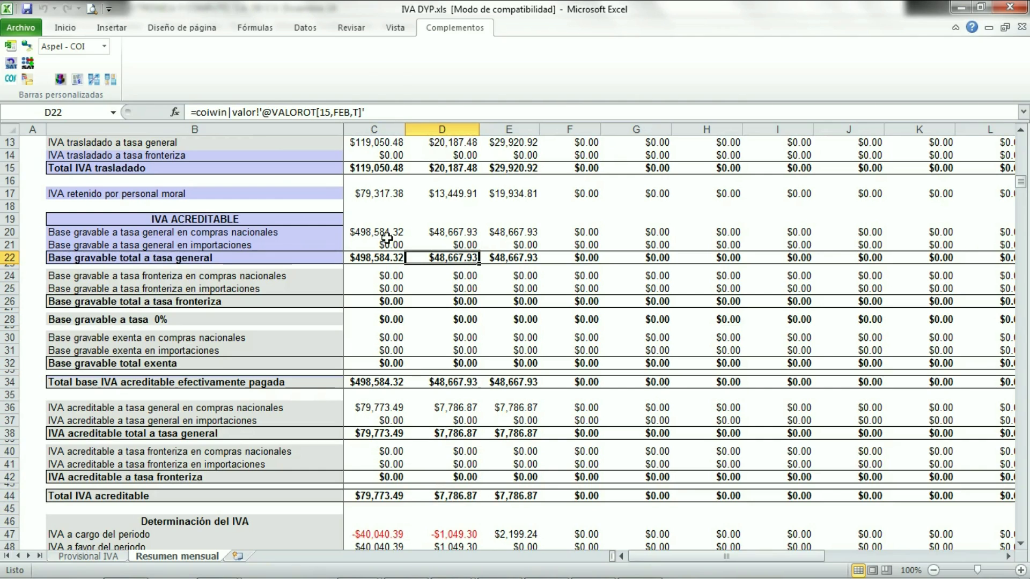
{"action": "key", "text": "Up"}
{"action": "key", "text": "Left"}
{"action": "key", "text": "Left"}
{"action": "key", "text": "Up"}
{"action": "key", "text": "Up"}
{"action": "key", "text": "Up"}
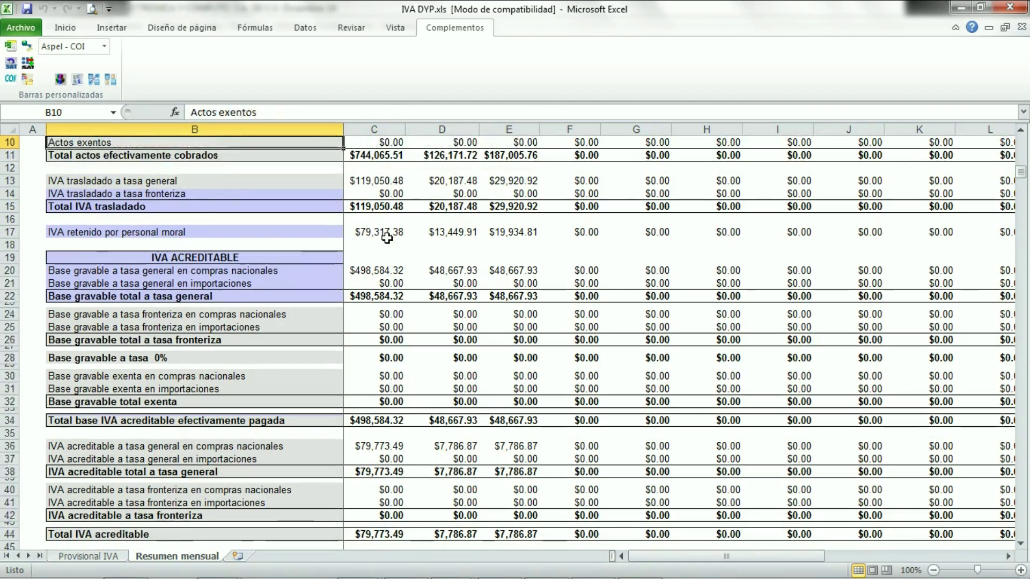
Review the IVA causado rows at the start of the Resumen mensual sheet, from the month headings down to IVA trasladado a tasa general
{"action": "key", "text": "Up"}
{"action": "key", "text": "Up"}
{"action": "key", "text": "Up"}
{"action": "key", "text": "Up"}
{"action": "key", "text": "Up"}
{"action": "key", "text": "Up"}
{"action": "key", "text": "Up"}
{"action": "key", "text": "Up"}
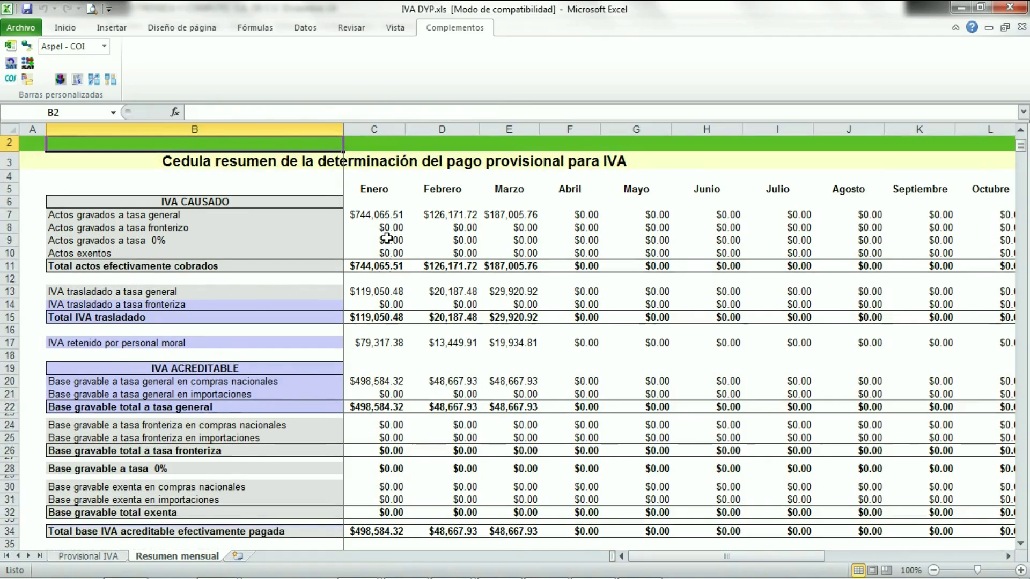
{"action": "key", "text": "Right"}
{"action": "key", "text": "Right"}
{"action": "key", "text": "Down"}
{"action": "key", "text": "Down"}
{"action": "key", "text": "Down"}
{"action": "key", "text": "Down"}
{"action": "key", "text": "Left"}
{"action": "key", "text": "Left"}
{"action": "key", "text": "Down"}
{"action": "key", "text": "Down"}
{"action": "key", "text": "Down"}
{"action": "key", "text": "Down"}
{"action": "key", "text": "Down"}
{"action": "key", "text": "Down"}
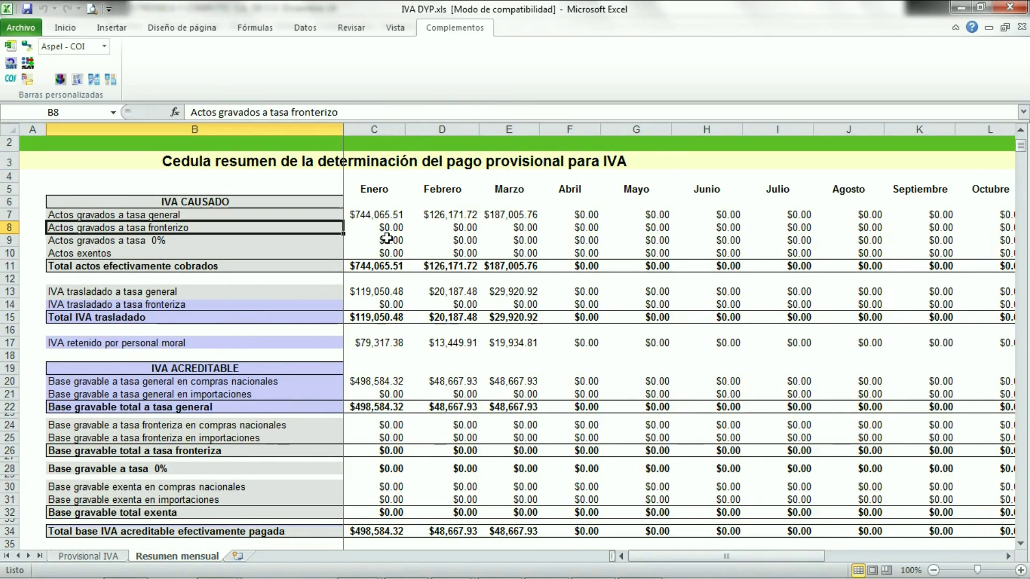
{"action": "key", "text": "Down"}
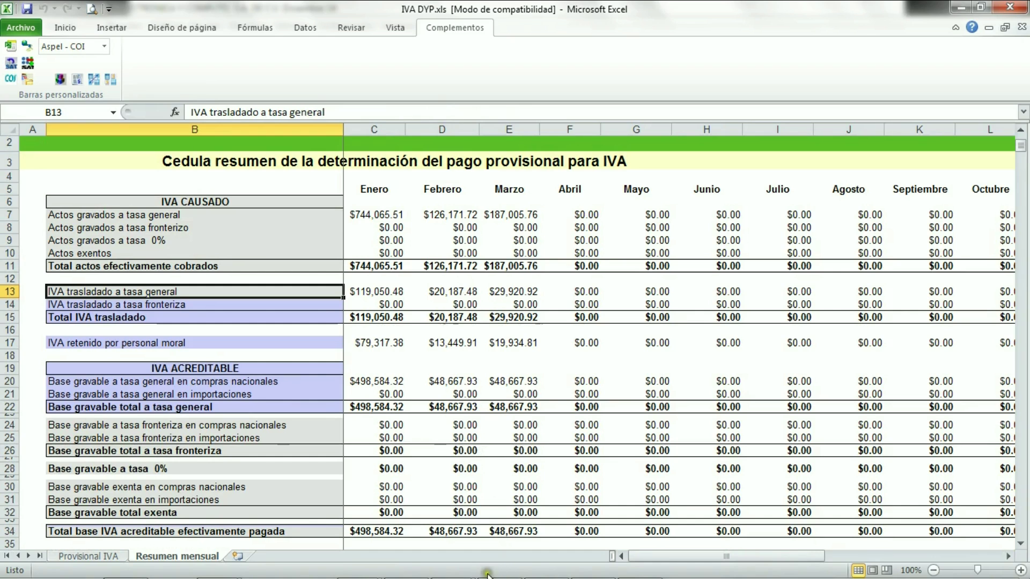
Switch to the running PowerPoint slide show and advance from DDE Hojas Fiscales to the Resumen slide
{"action": "mouse_move", "coordinate": [497, 566]}
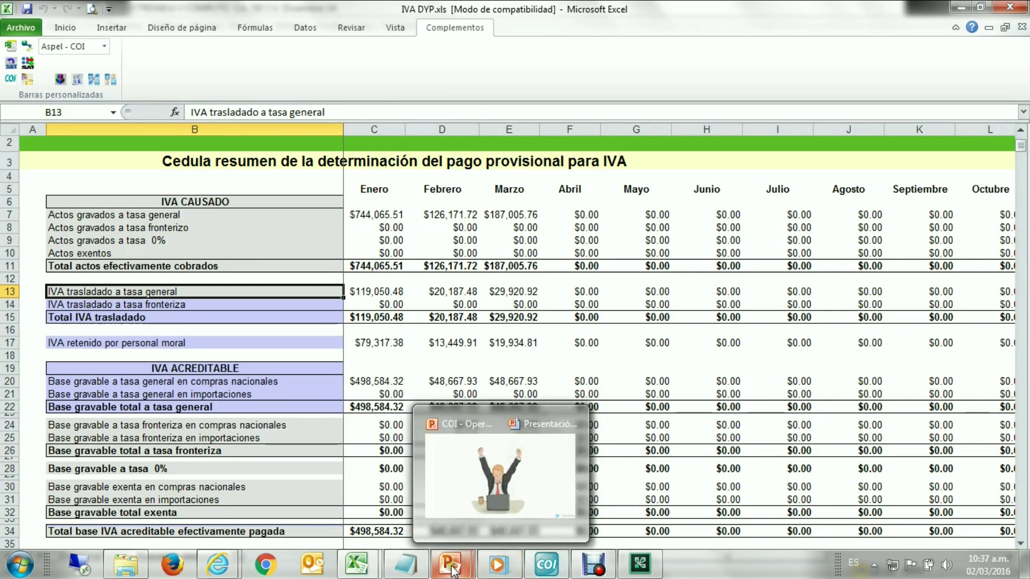
{"action": "left_click", "coordinate": [538, 484]}
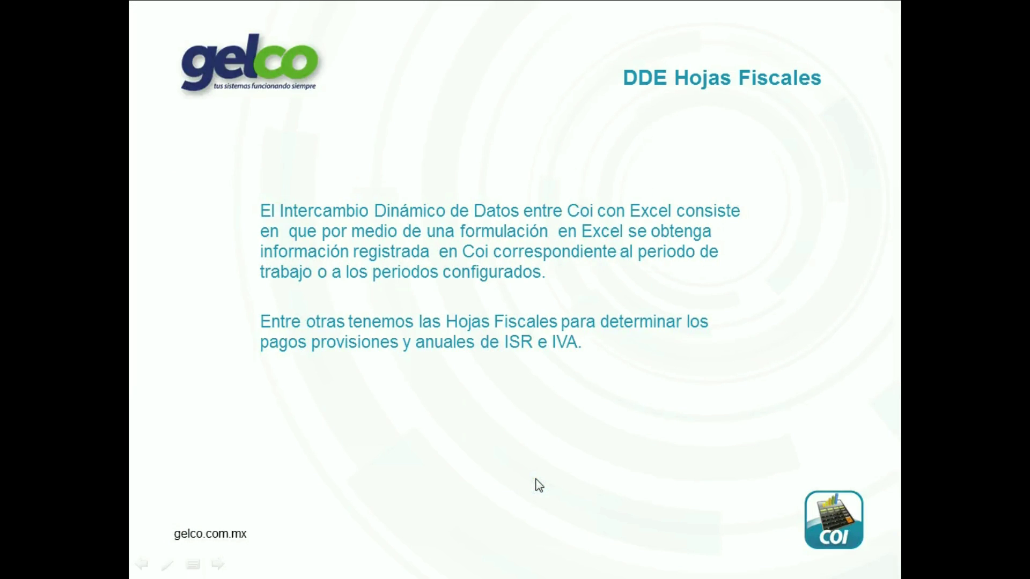
{"action": "key", "text": "Right"}
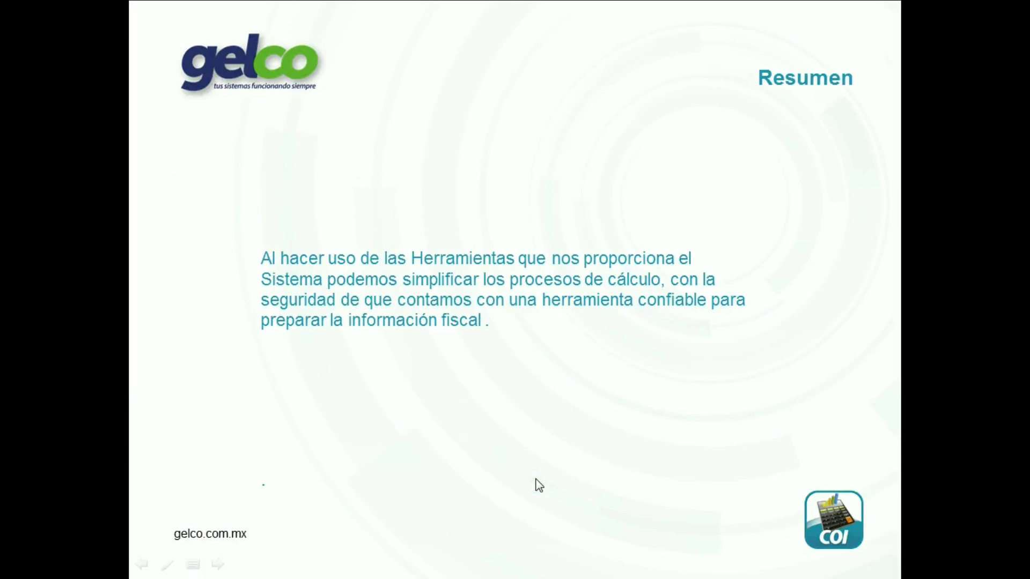